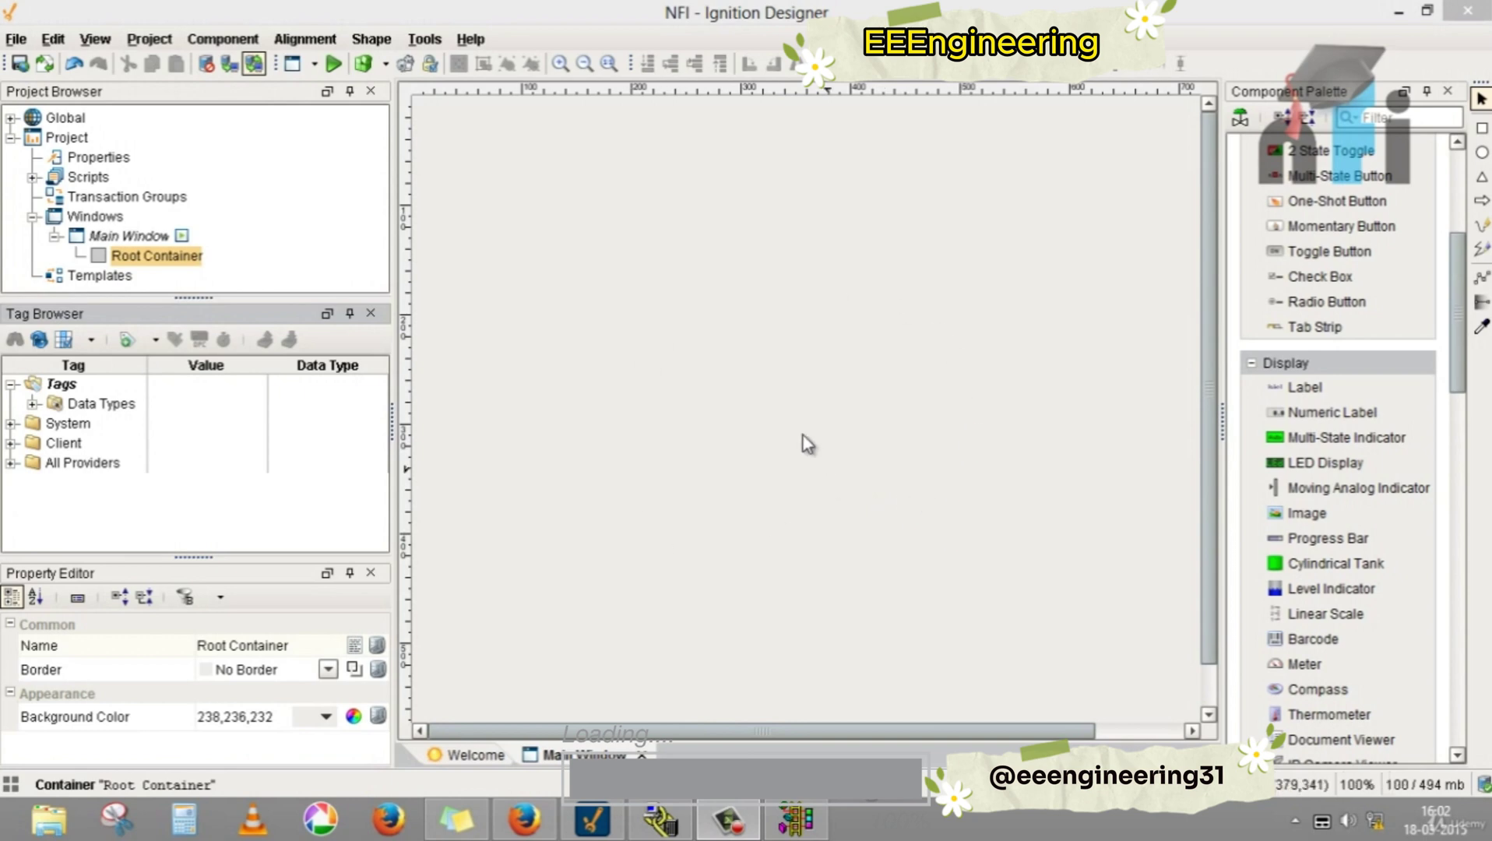
Step: Compare the B3:0 rung in RSLogix 500 with the Ignition Designer project, switching between them
{"action": "left_click", "coordinate": [786, 821]}
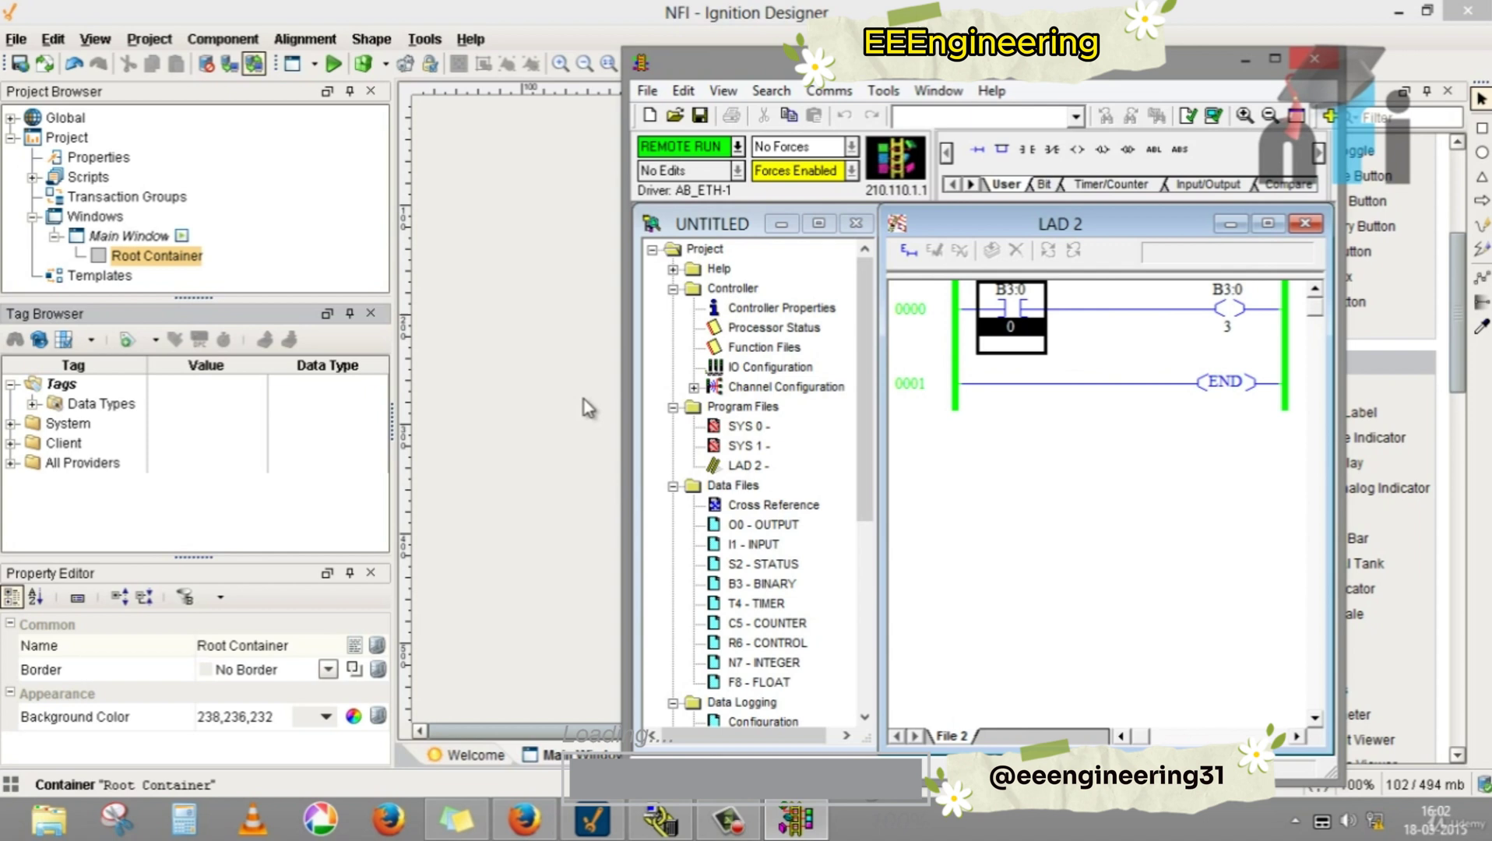
{"action": "left_click", "coordinate": [501, 418]}
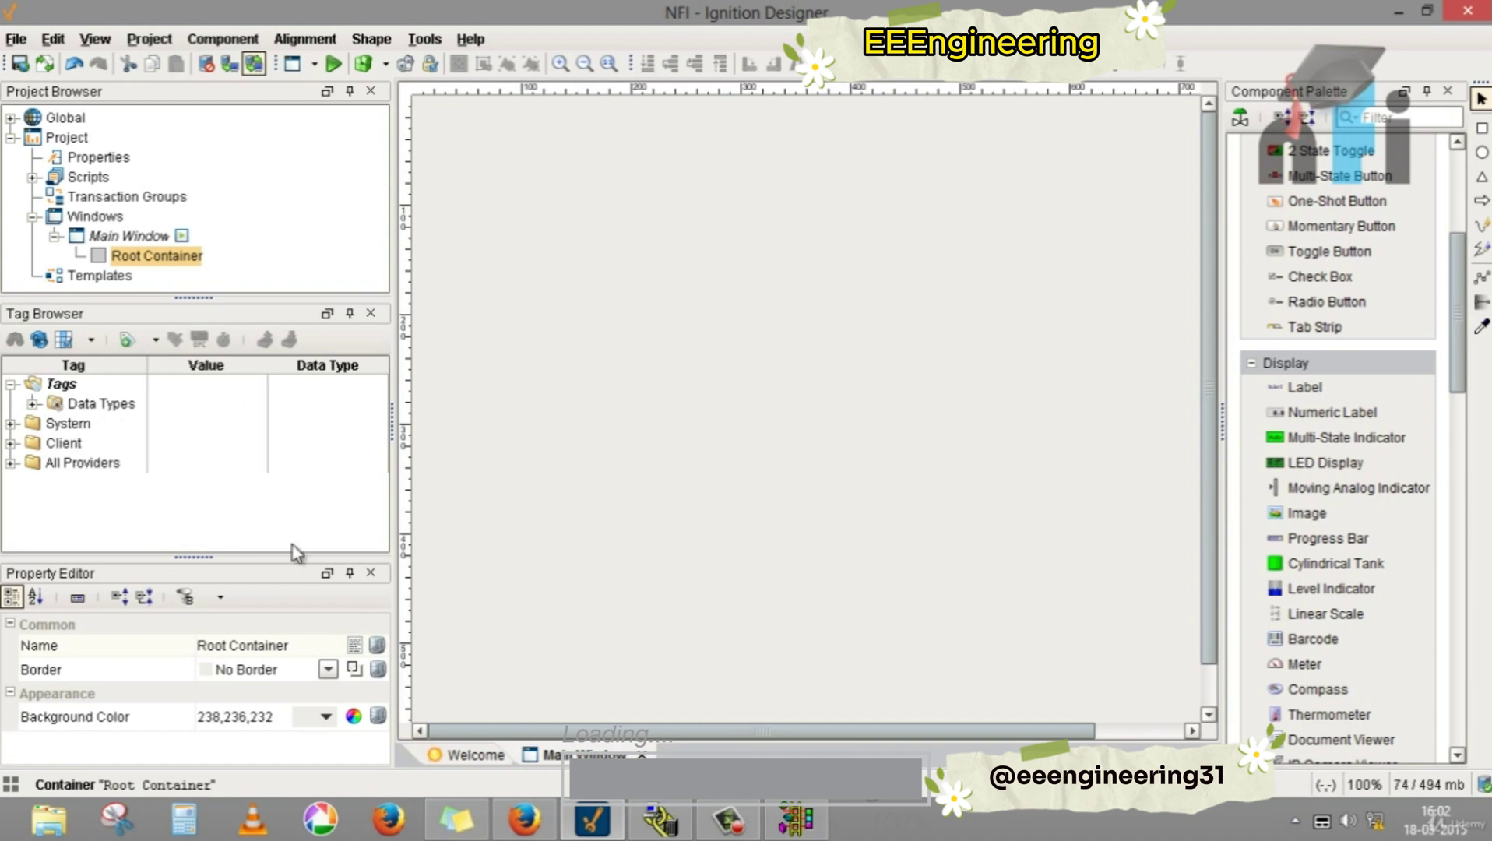
{"action": "left_click", "coordinate": [807, 825]}
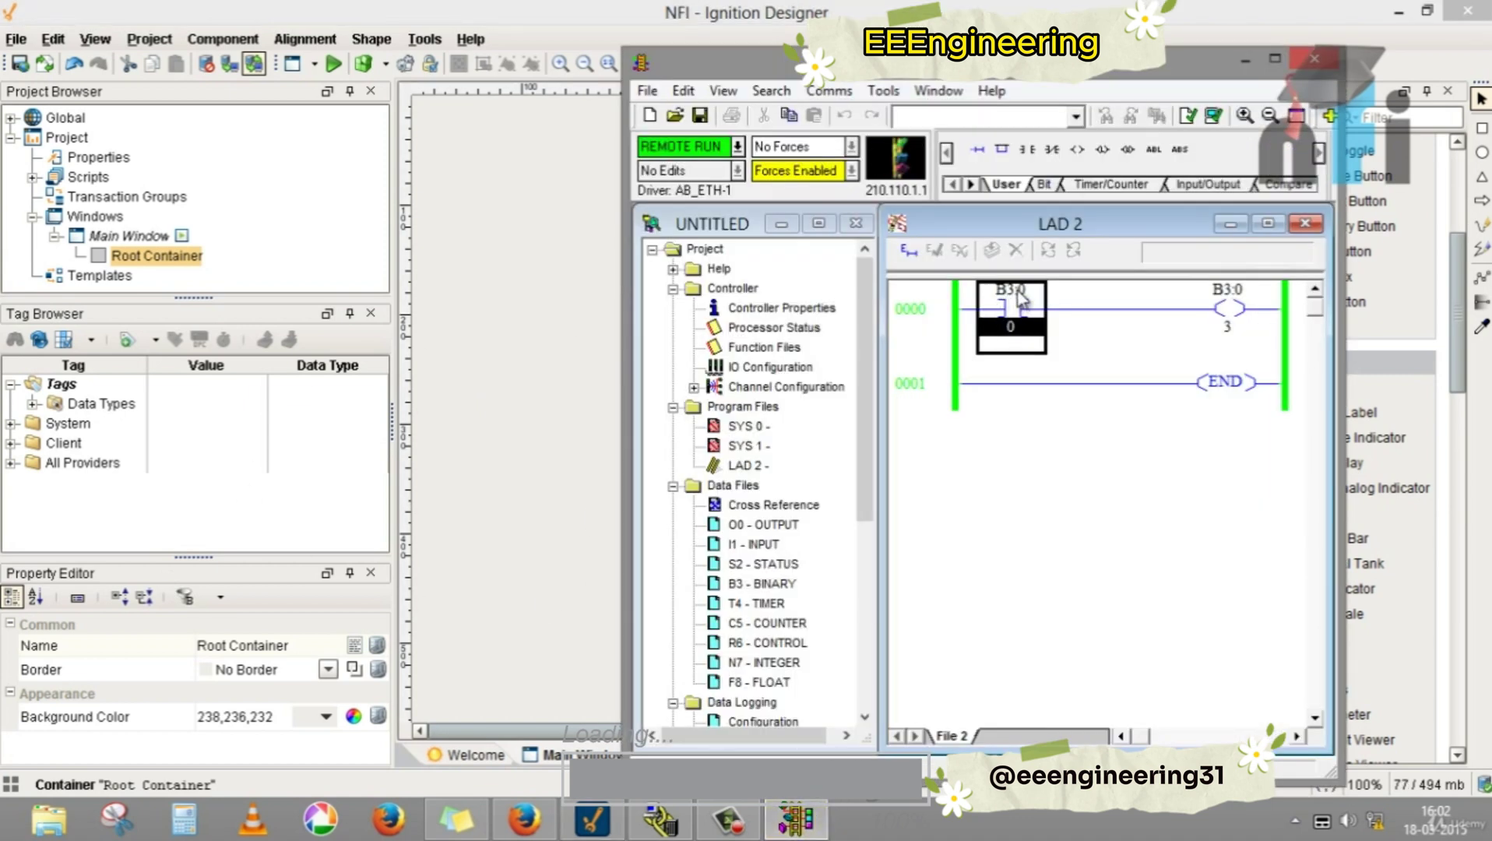
{"action": "left_click", "coordinate": [1219, 315]}
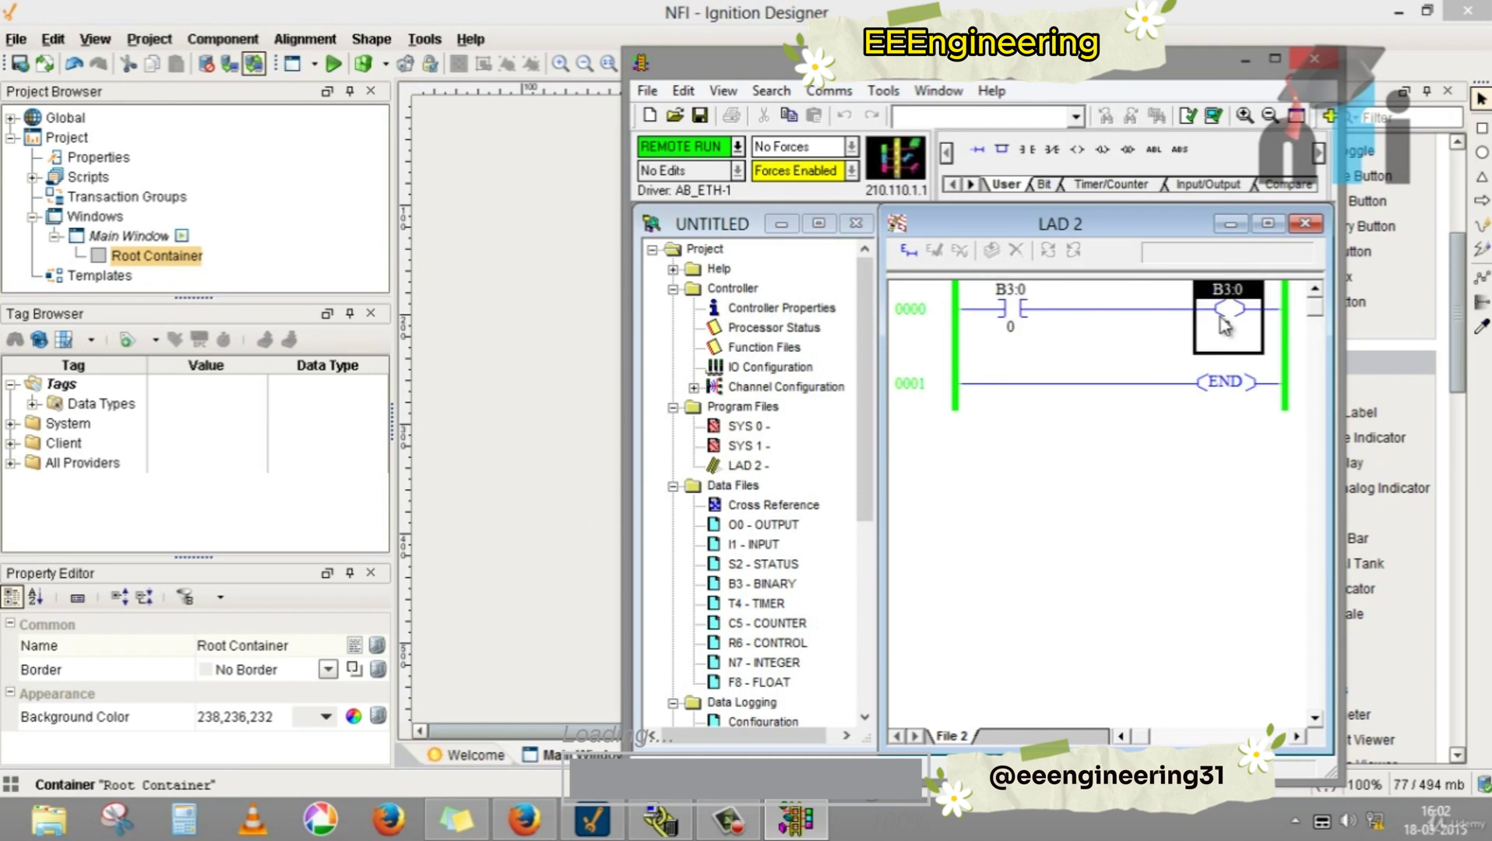
{"action": "left_click", "coordinate": [1001, 289]}
{"action": "left_click", "coordinate": [559, 379]}
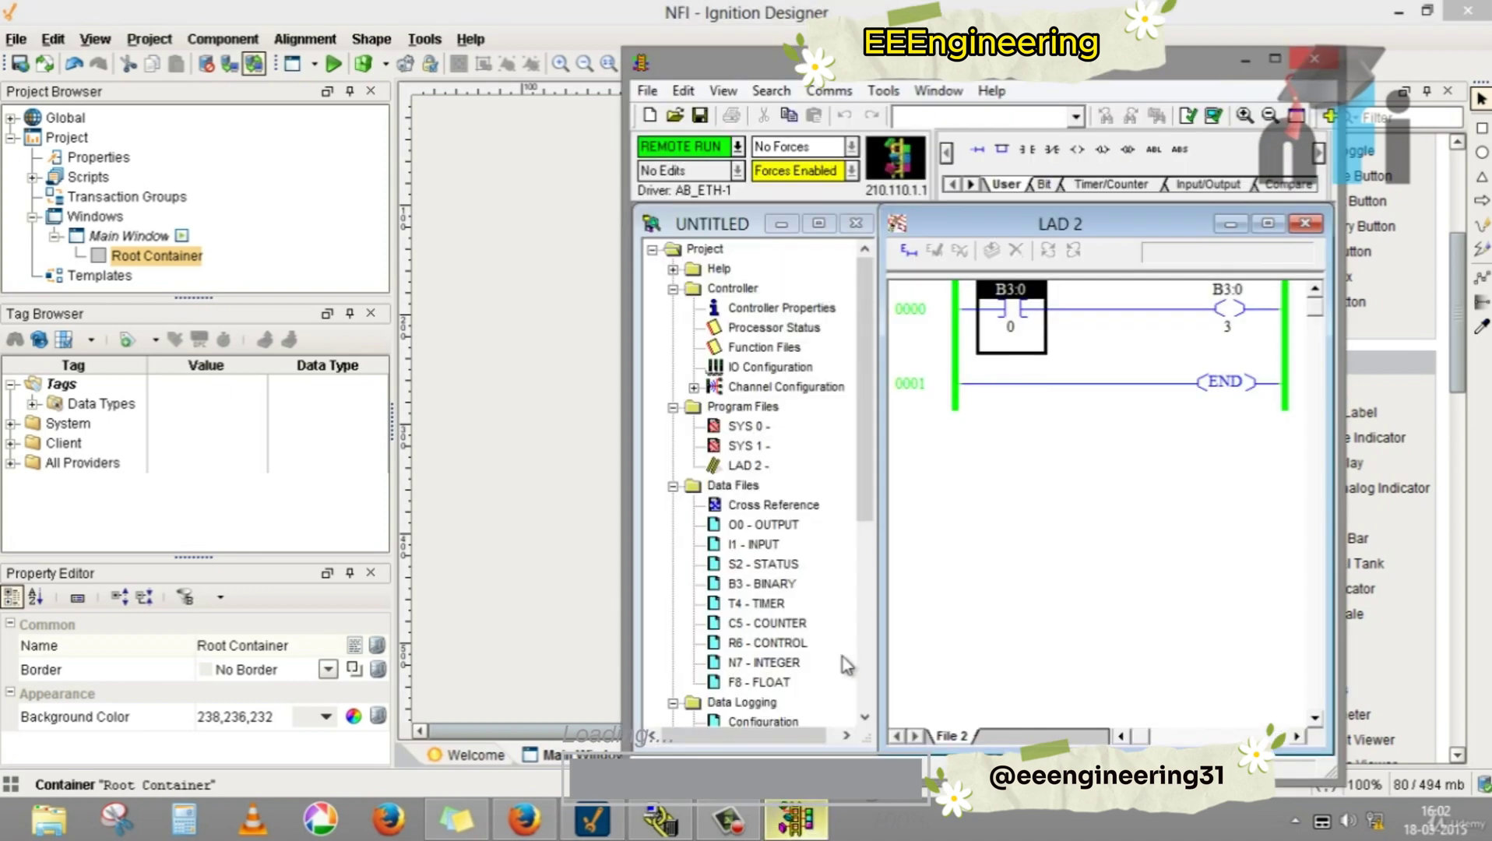
{"action": "left_click", "coordinate": [798, 819]}
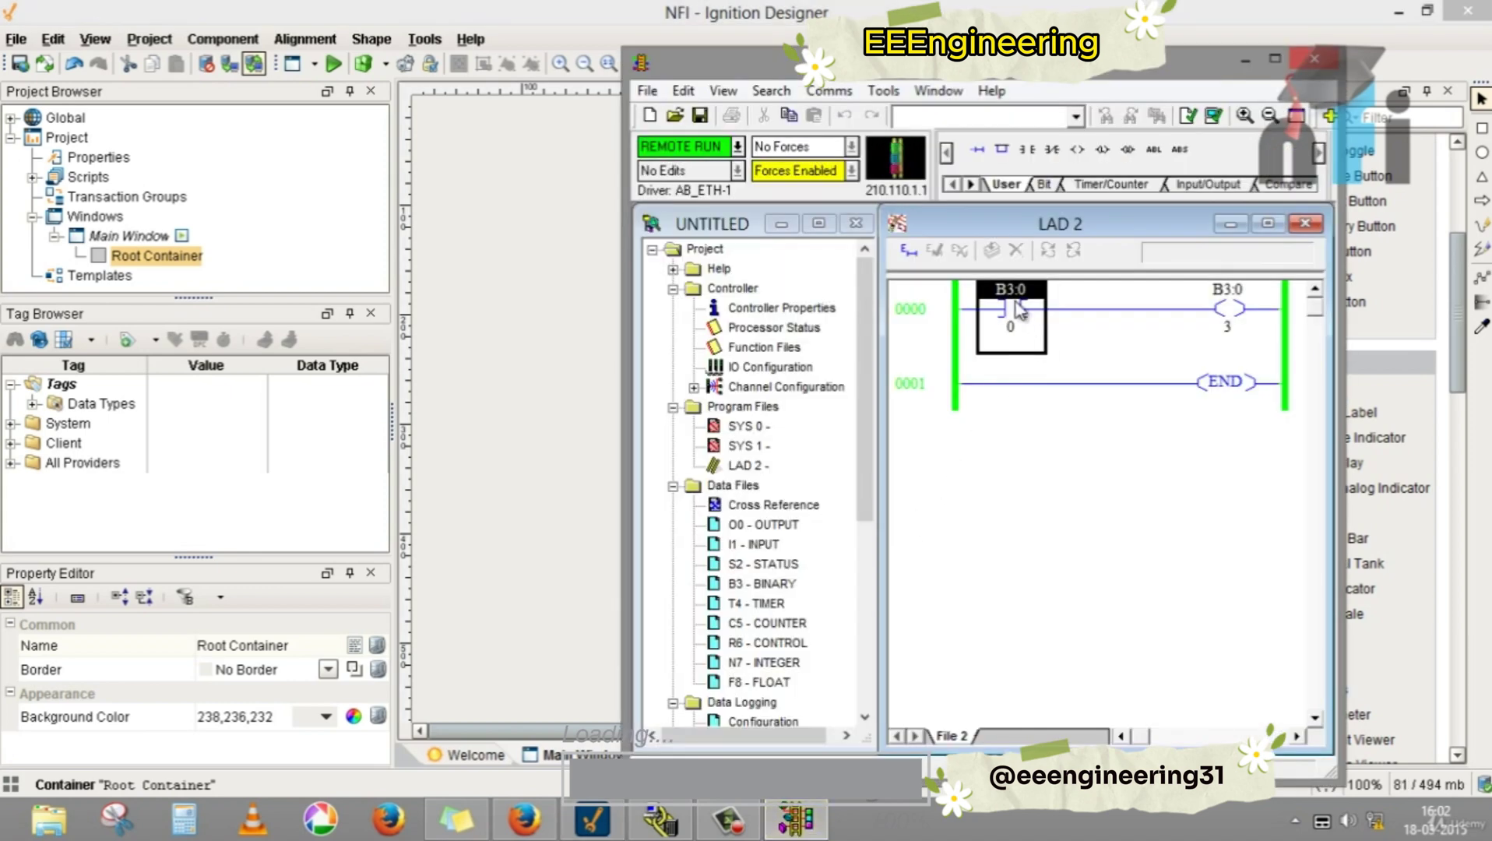
{"action": "left_click", "coordinate": [533, 352]}
{"action": "left_click", "coordinate": [796, 819]}
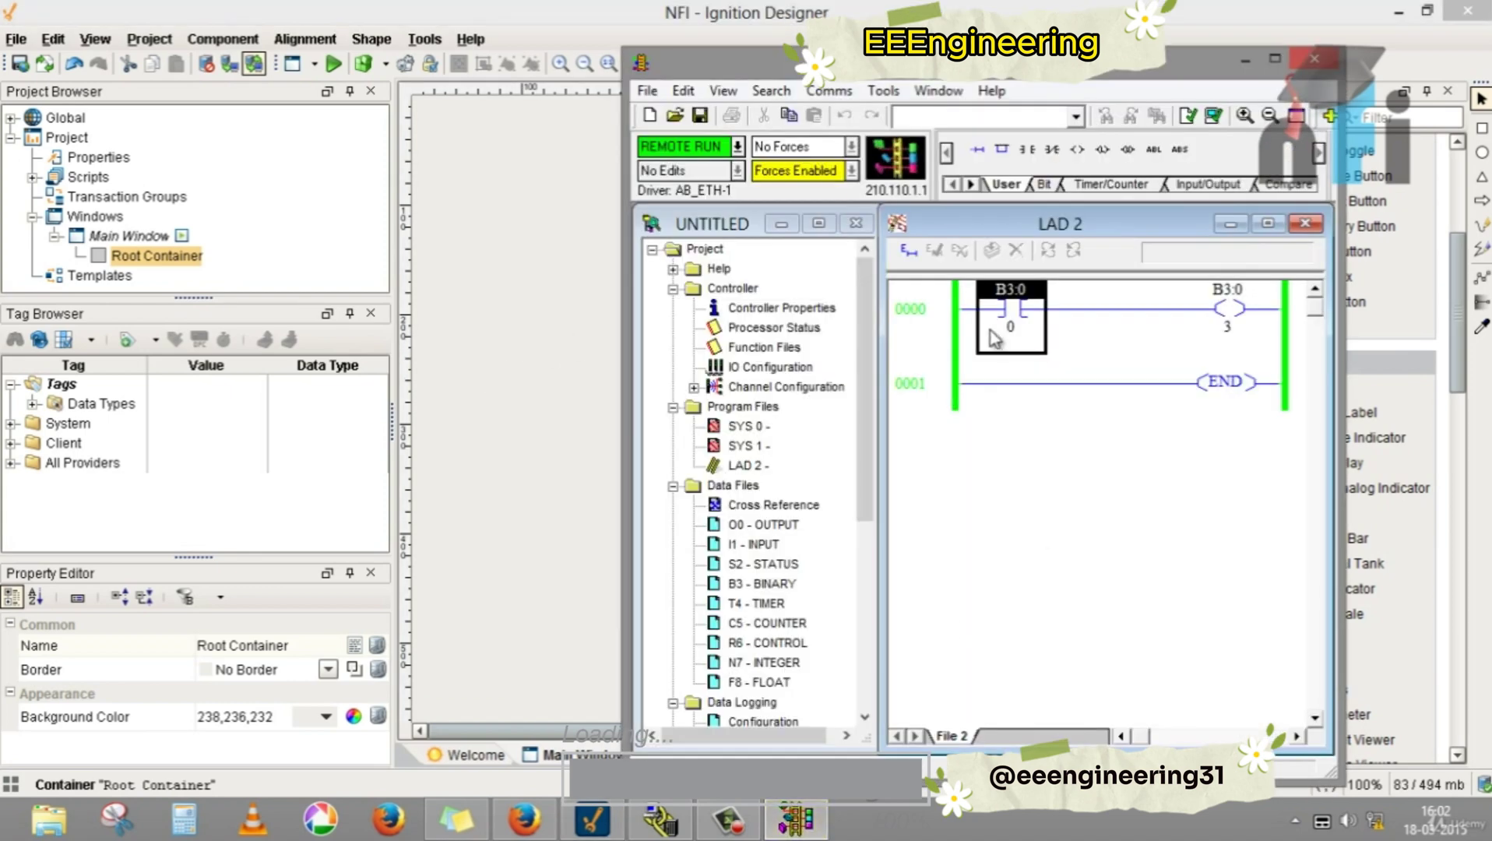
{"action": "left_click", "coordinate": [583, 399]}
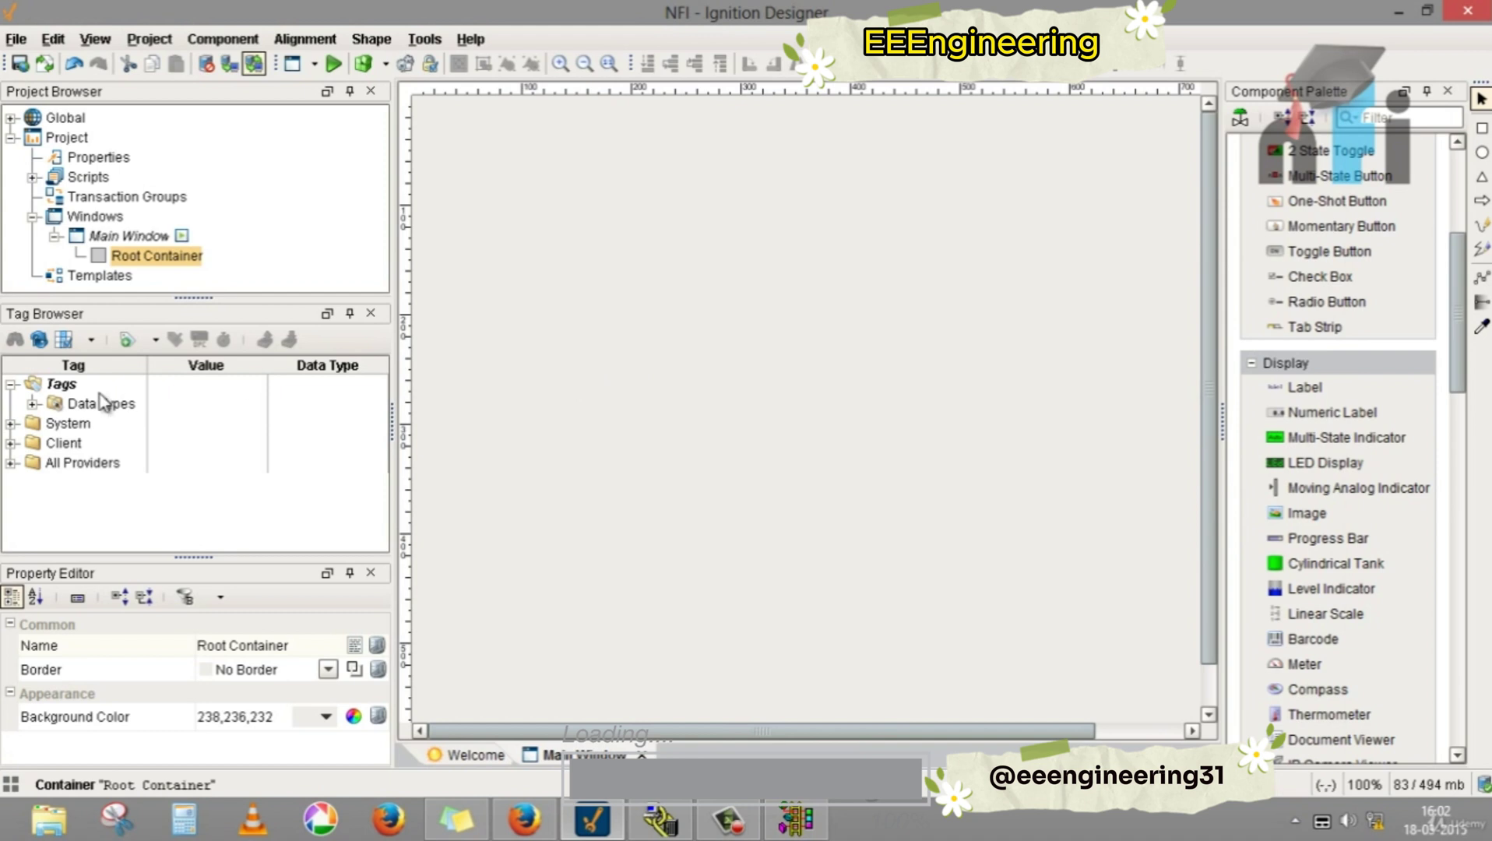
Step: Create a new OPC tag in the Tags folder and rename it Tag1
{"action": "right_click", "coordinate": [58, 390]}
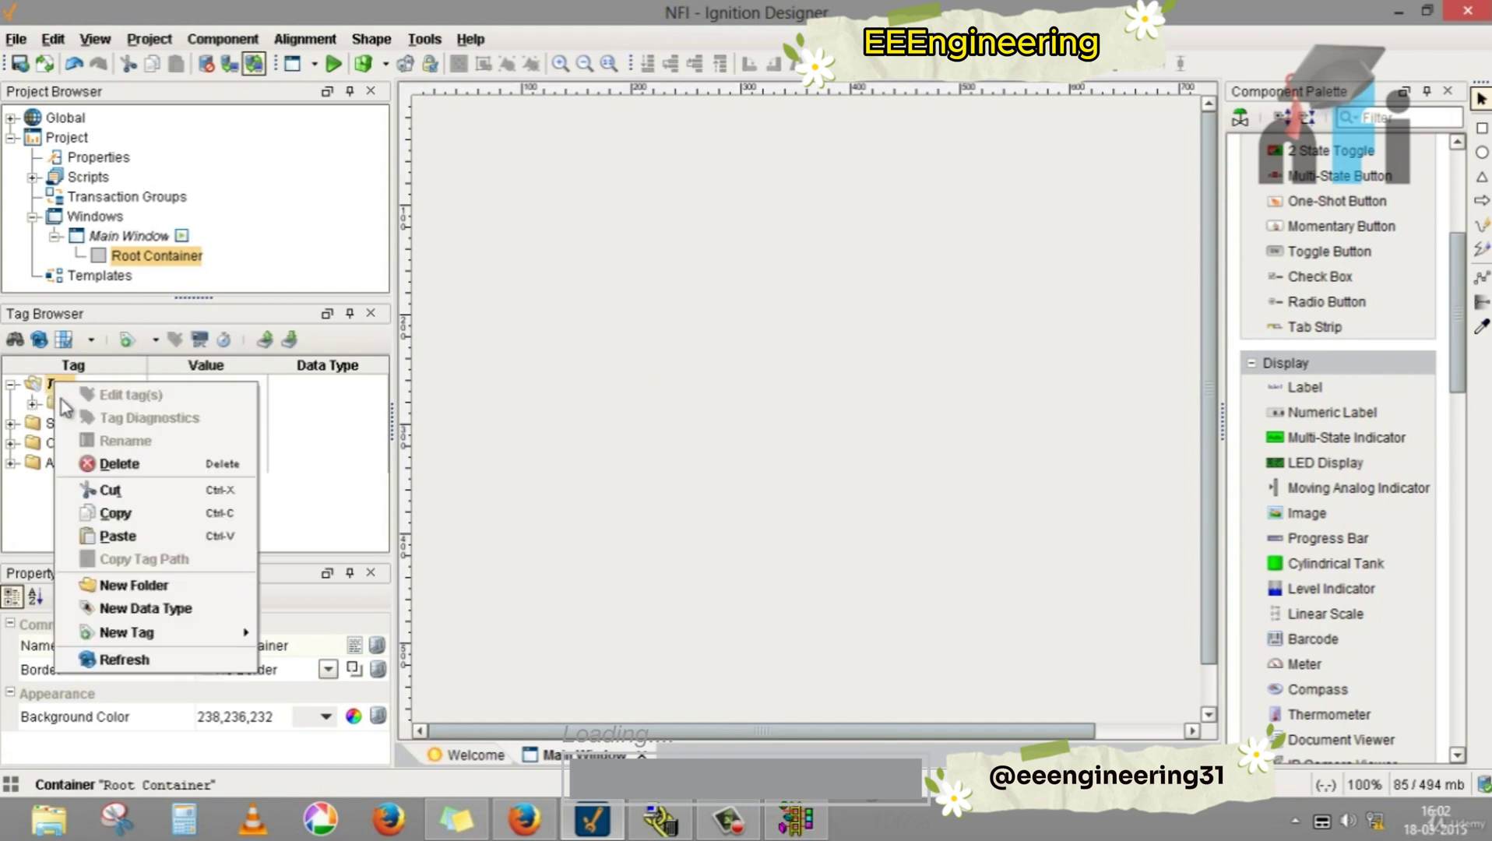
{"action": "mouse_move", "coordinate": [185, 640]}
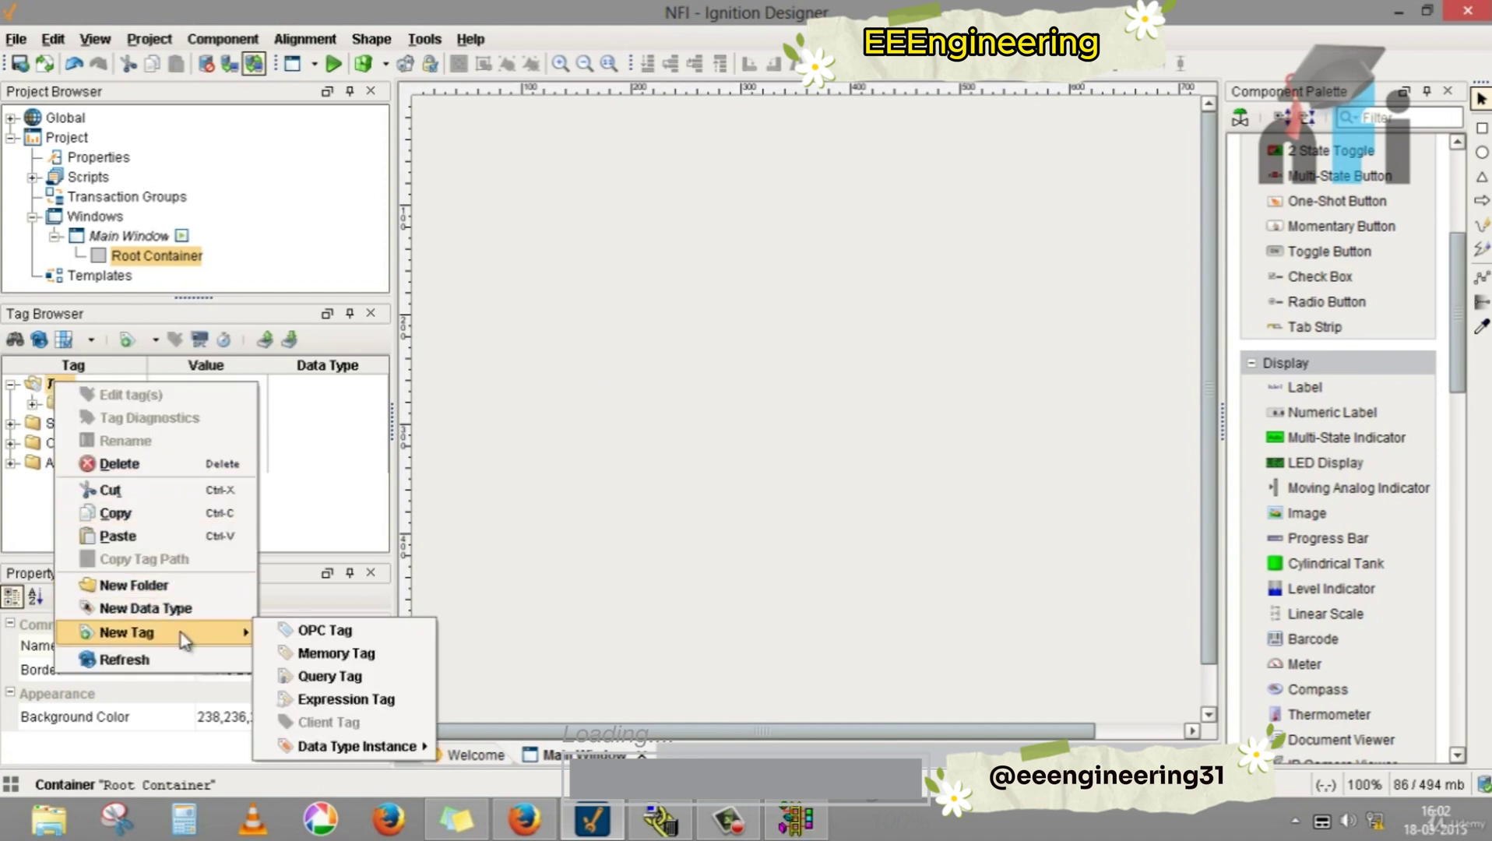
{"action": "left_click", "coordinate": [347, 633]}
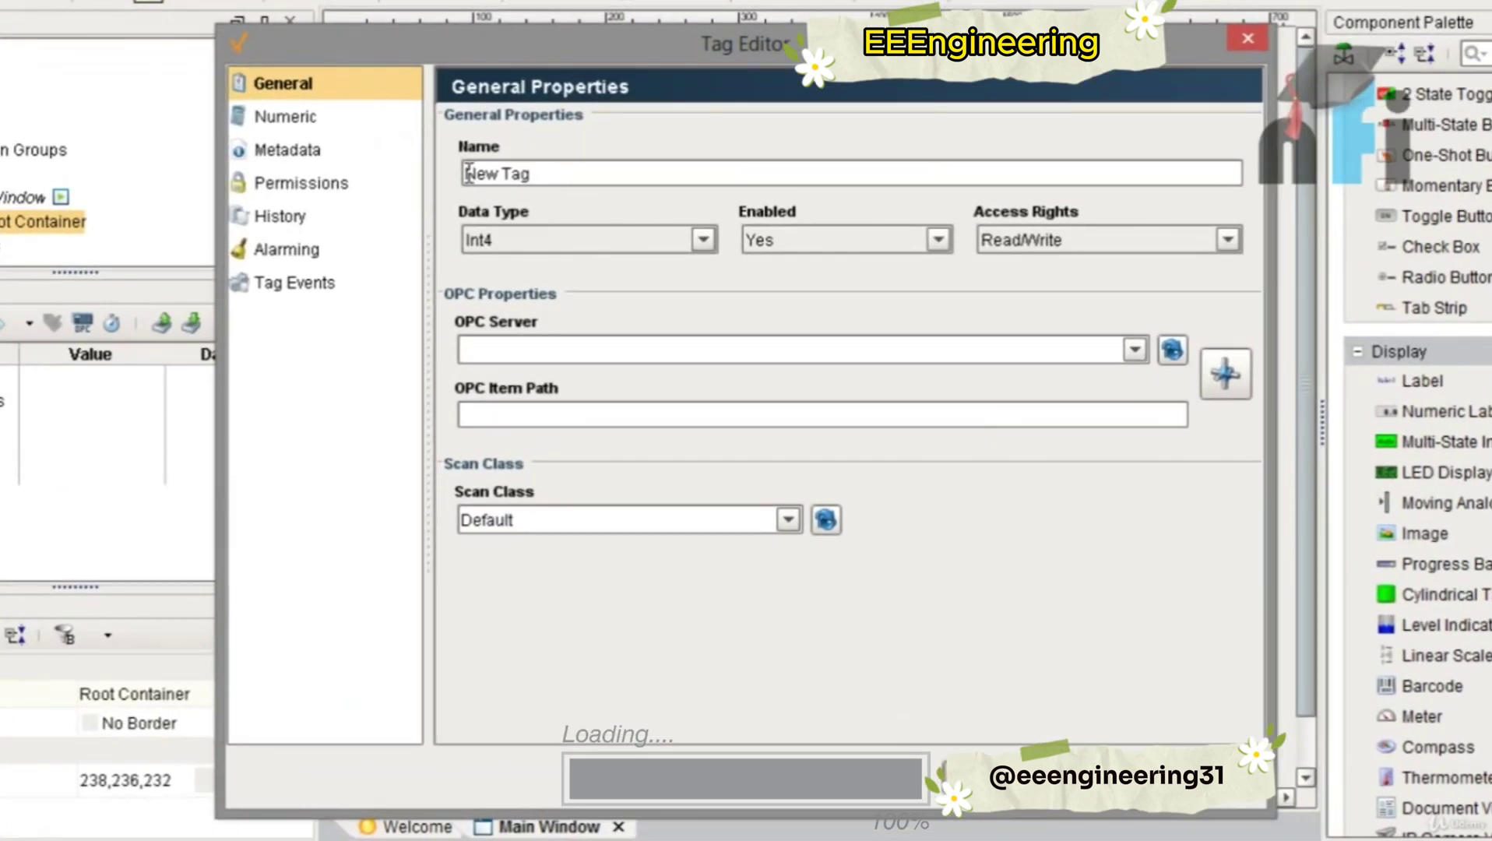
{"action": "left_click_drag", "start_coordinate": [543, 177], "coordinate": [420, 178]}
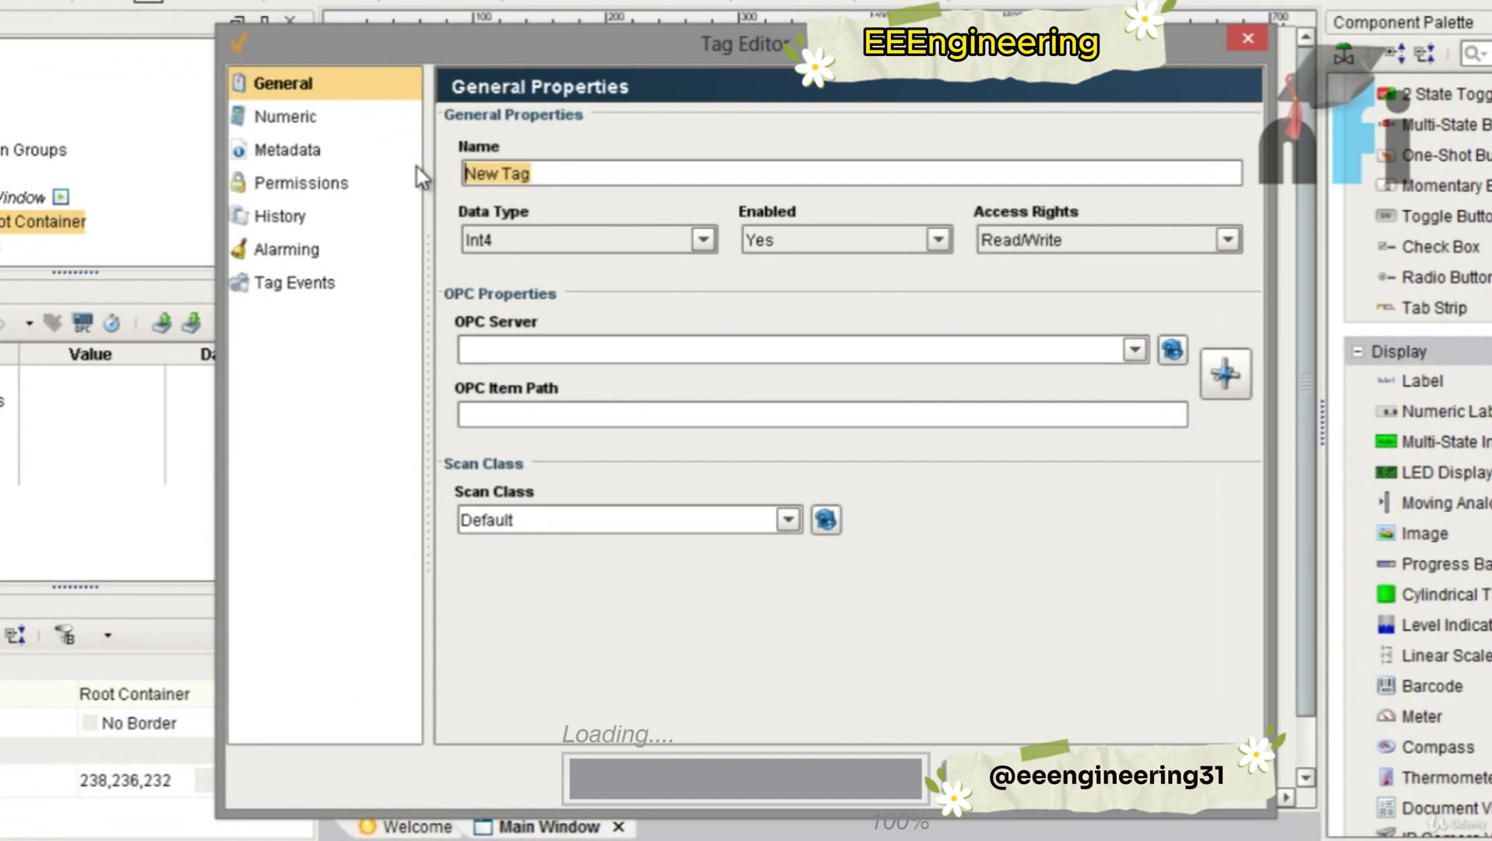
{"action": "type", "text": "Tag1"}
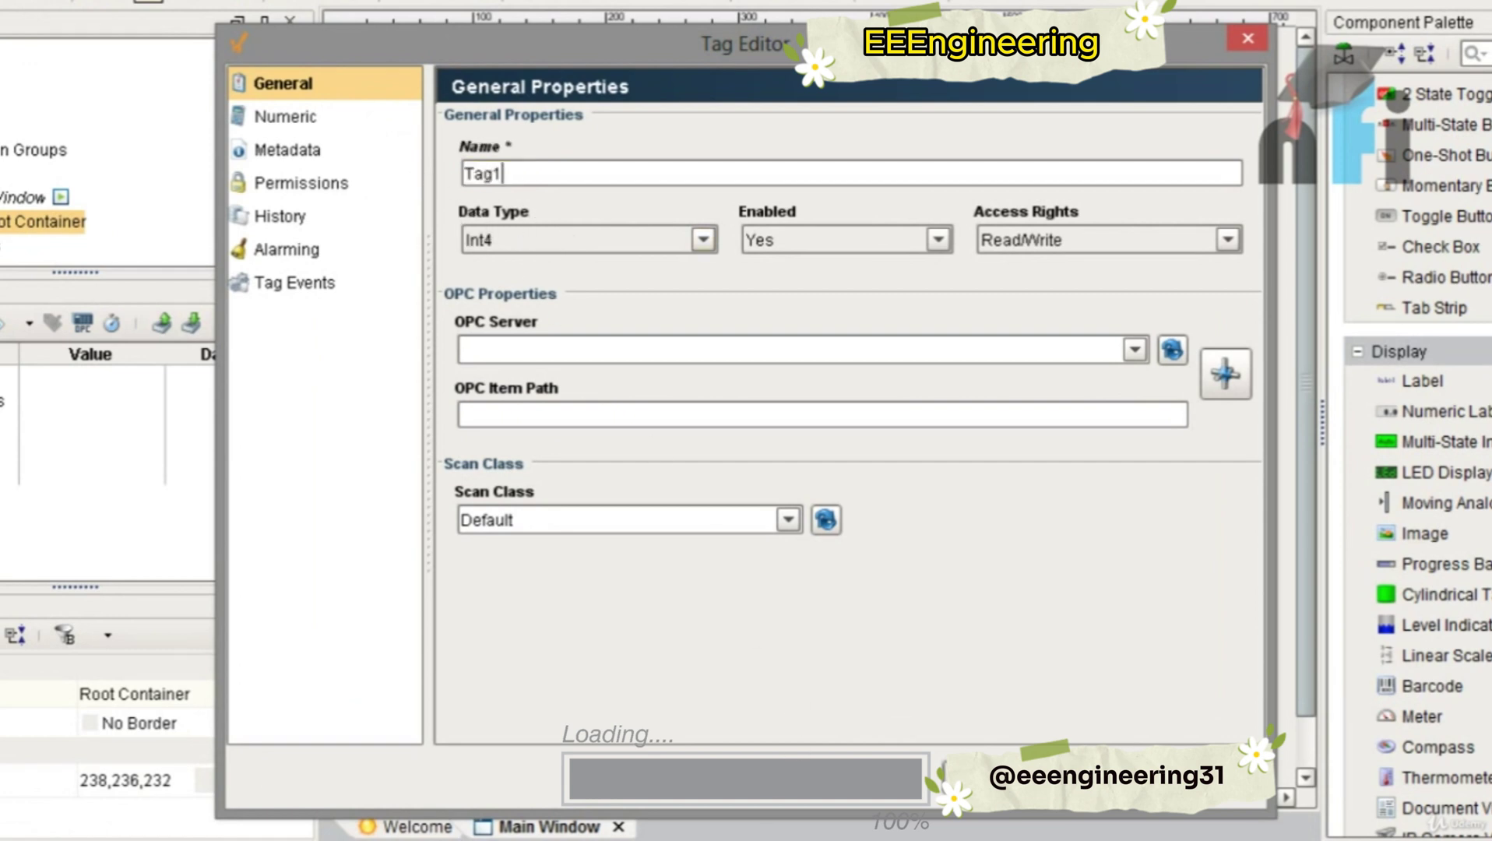
Step: Set Tag1's data type to Int2 and its OPC server to Ignition OPC-UA Server
{"action": "key", "text": "alt+Tab"}
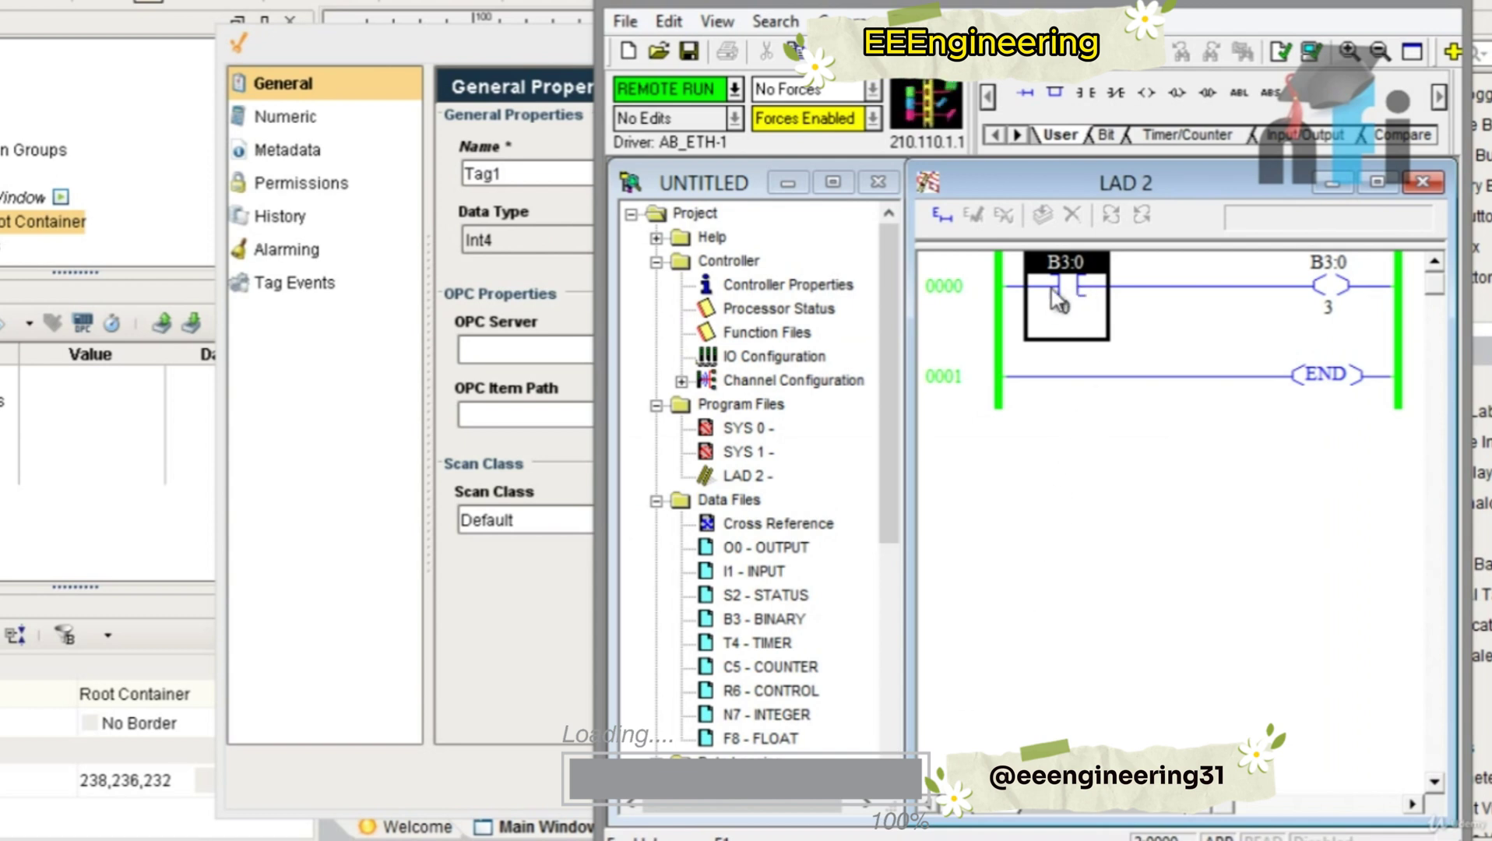
{"action": "left_click", "coordinate": [546, 245]}
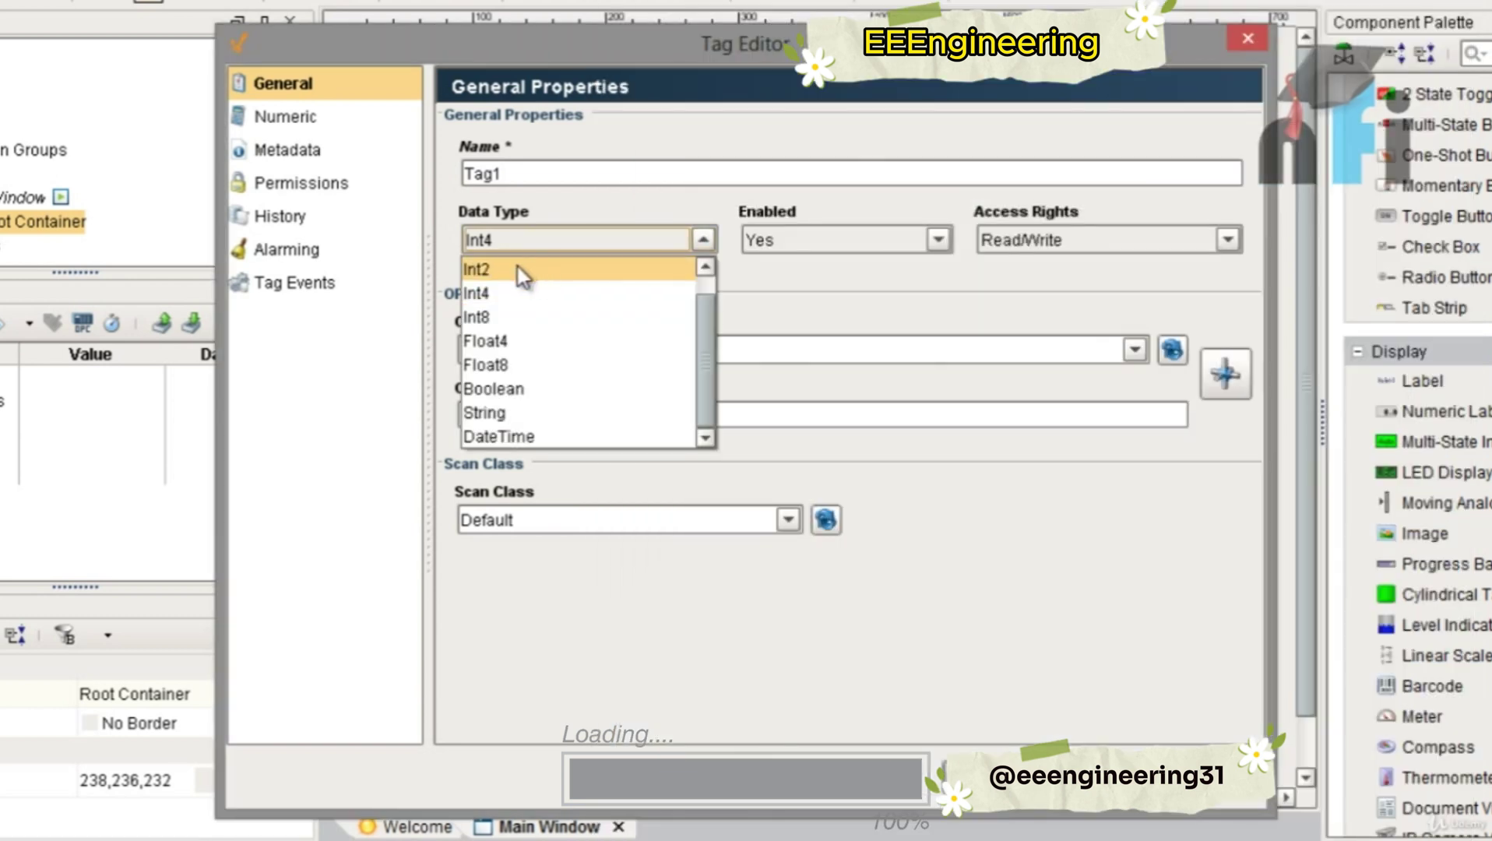
{"action": "left_click", "coordinate": [483, 271]}
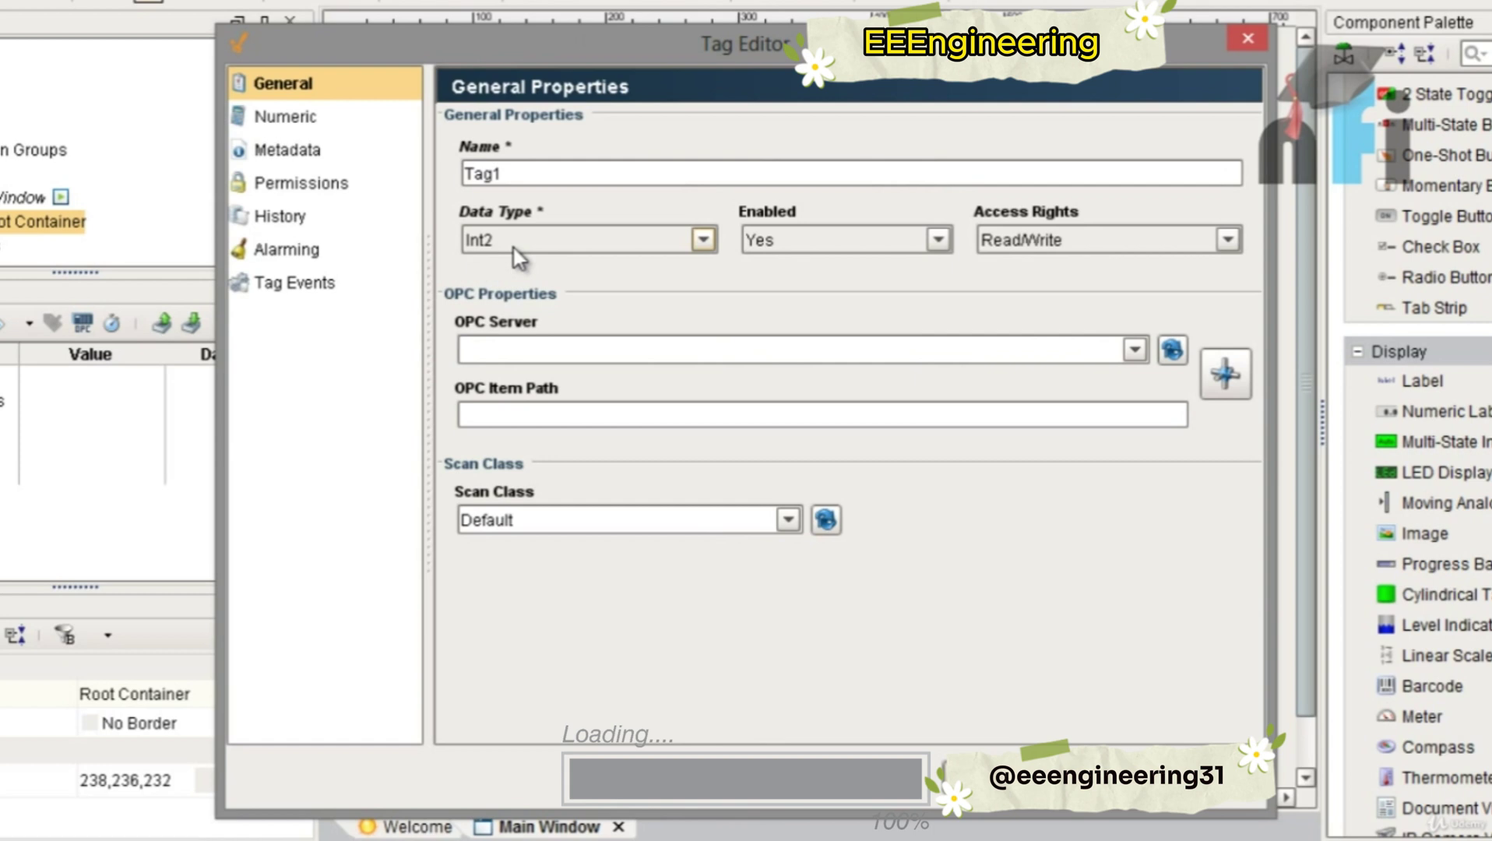
{"action": "left_click", "coordinate": [1133, 350]}
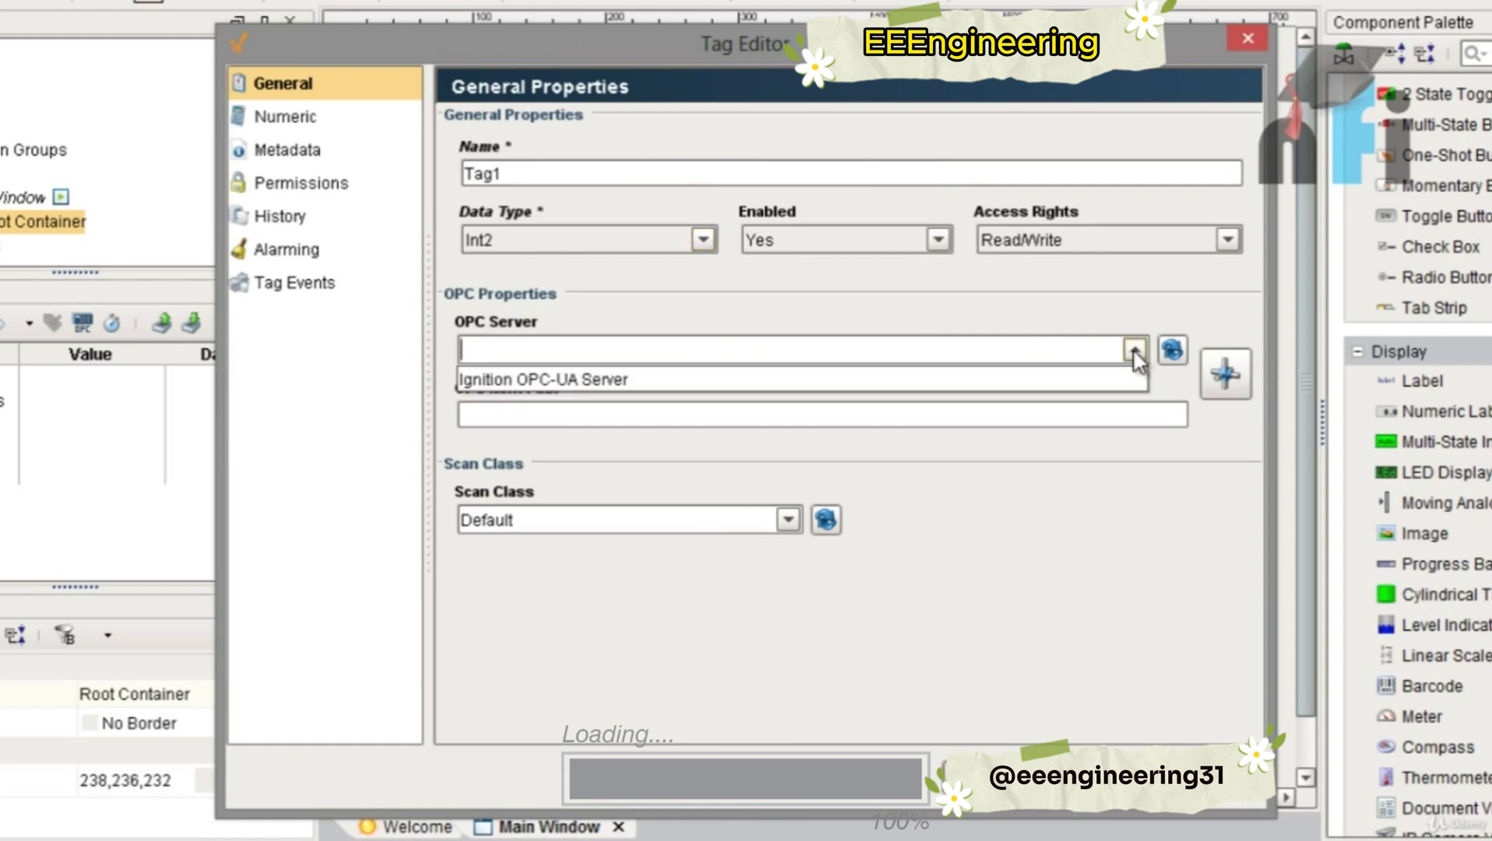
{"action": "left_click", "coordinate": [528, 381]}
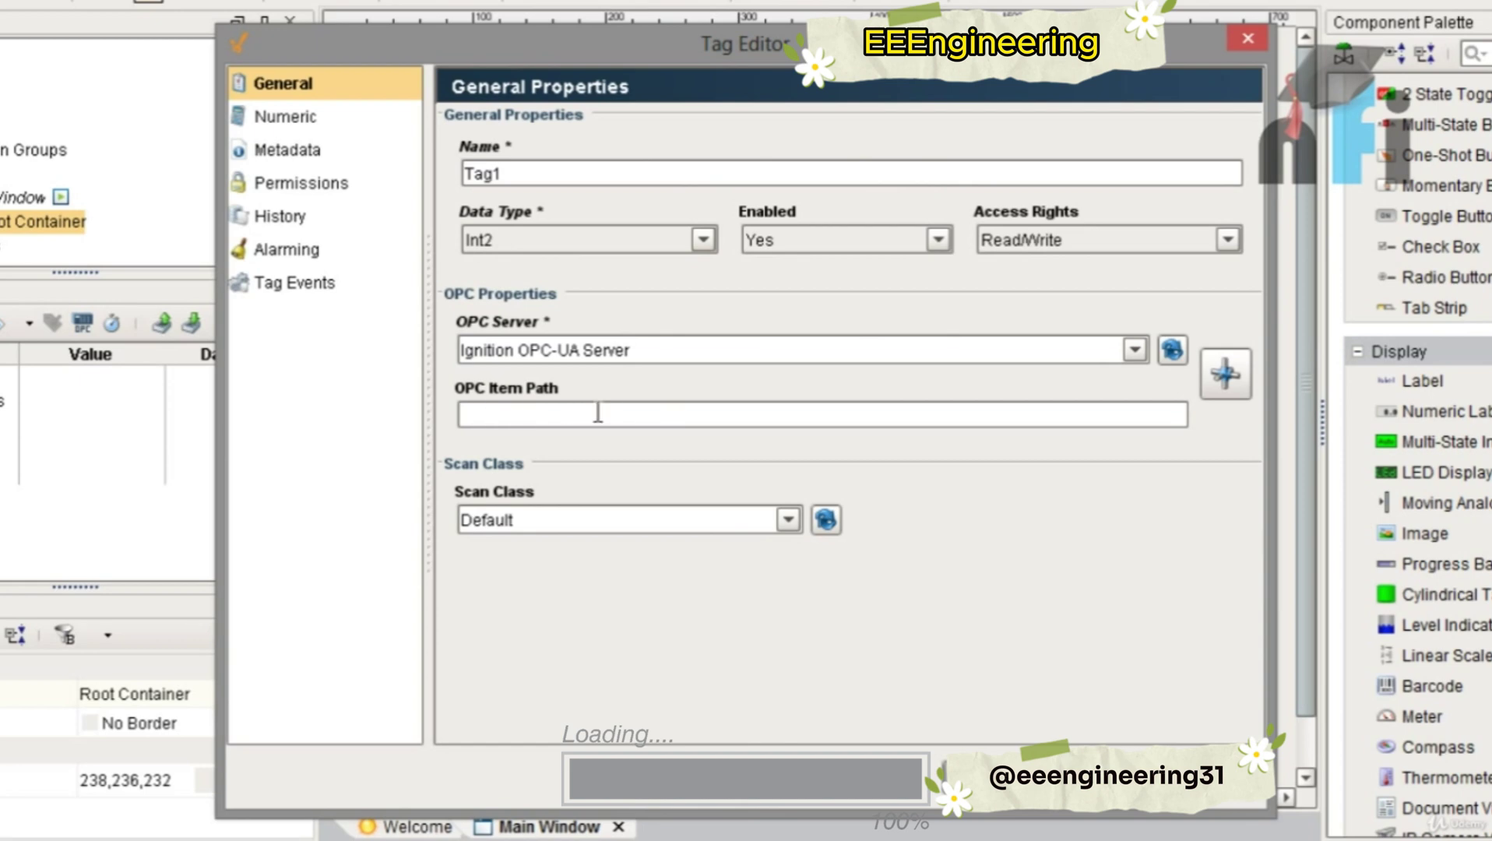
Step: Browse Ignition OPC-UA Server > Devices > [M1400] > B3 > B3:0 and pick B3:0/0 as Tag1's item path
{"action": "left_click", "coordinate": [1225, 373]}
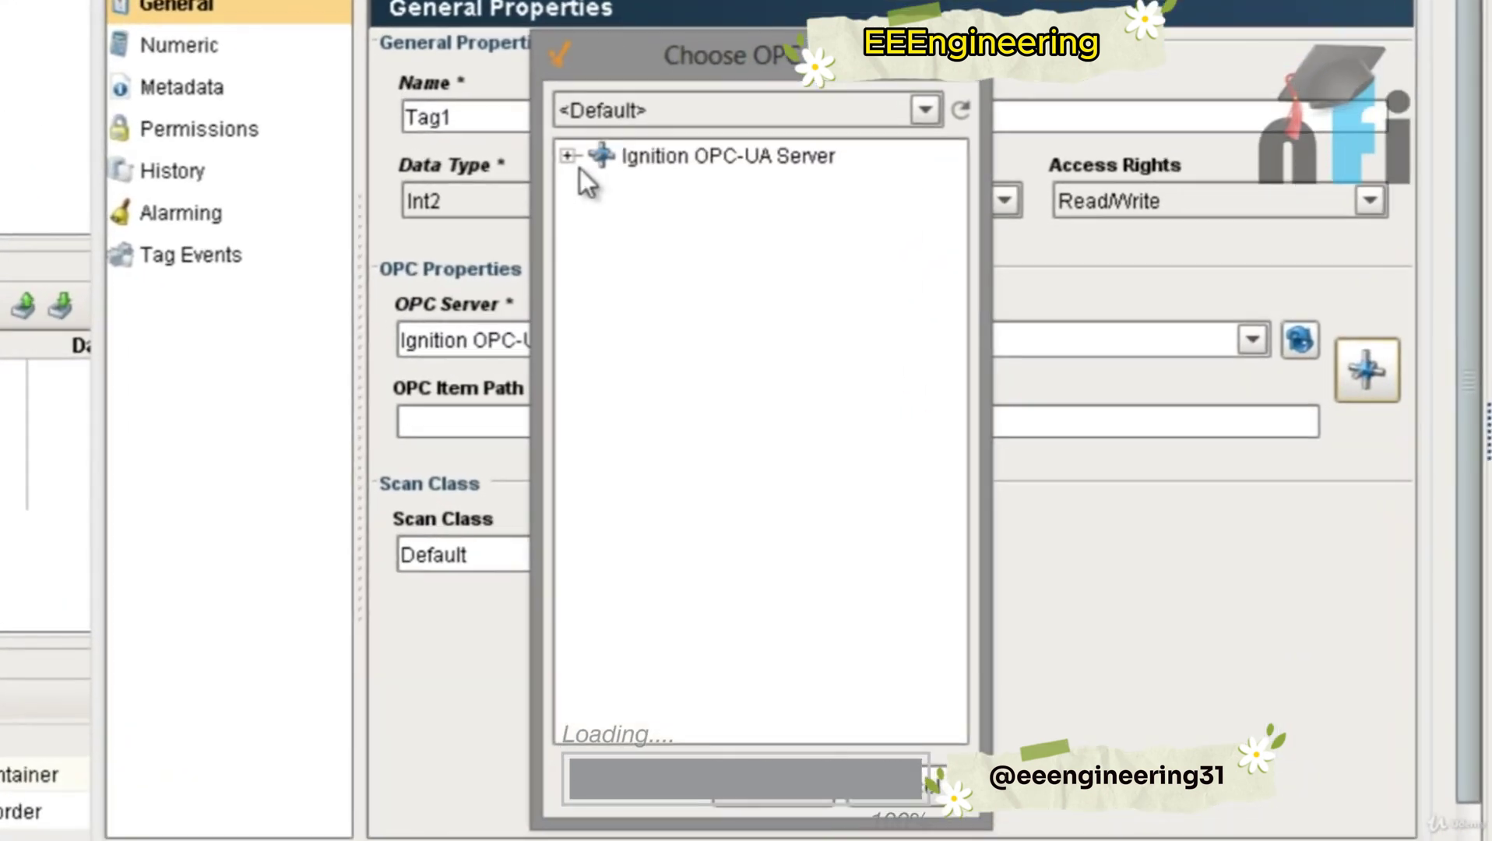
{"action": "left_click", "coordinate": [578, 176]}
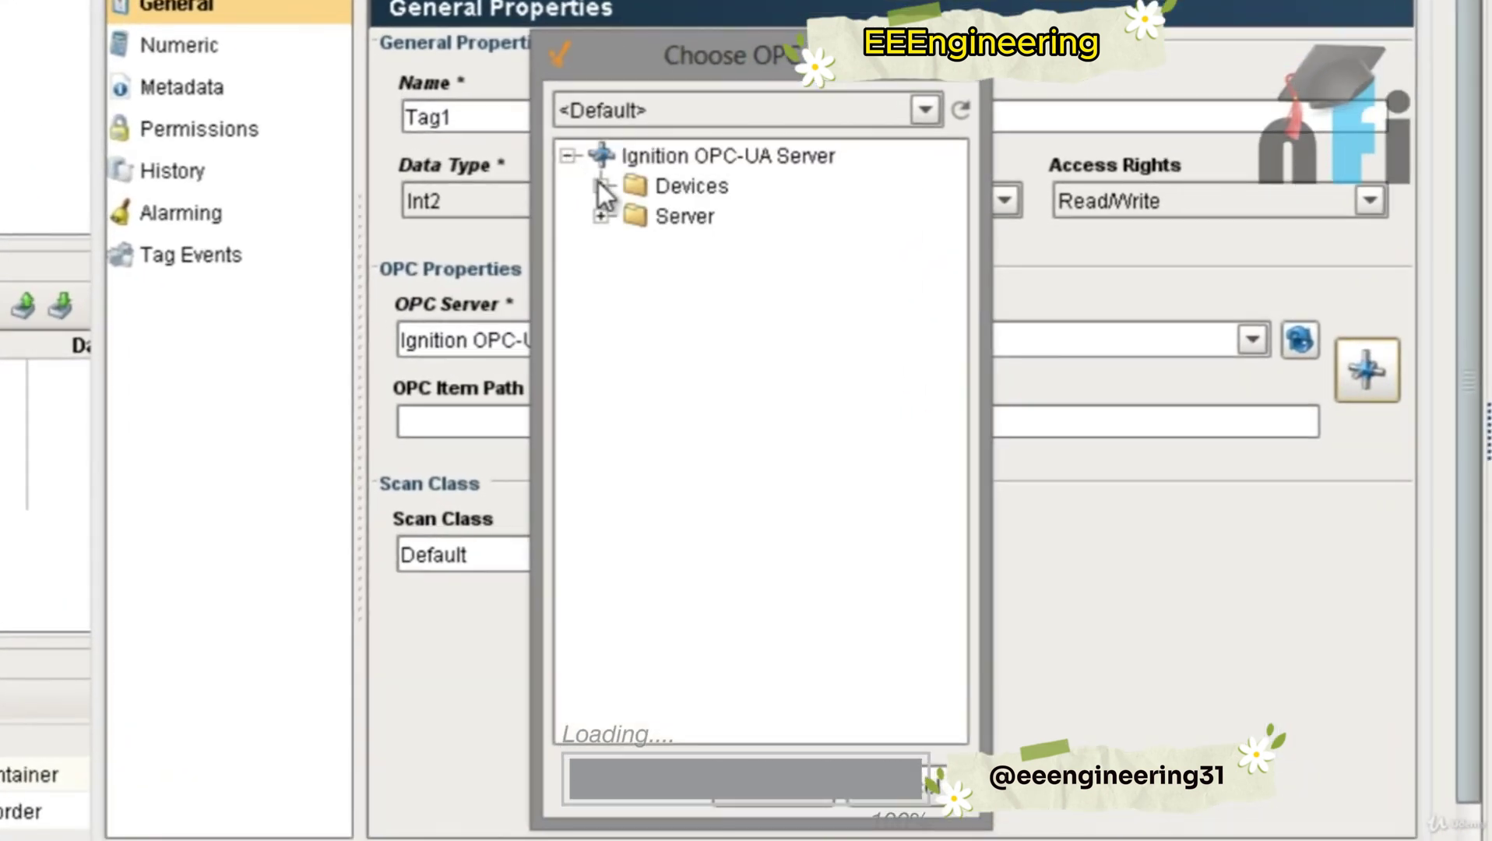
{"action": "left_click", "coordinate": [602, 185]}
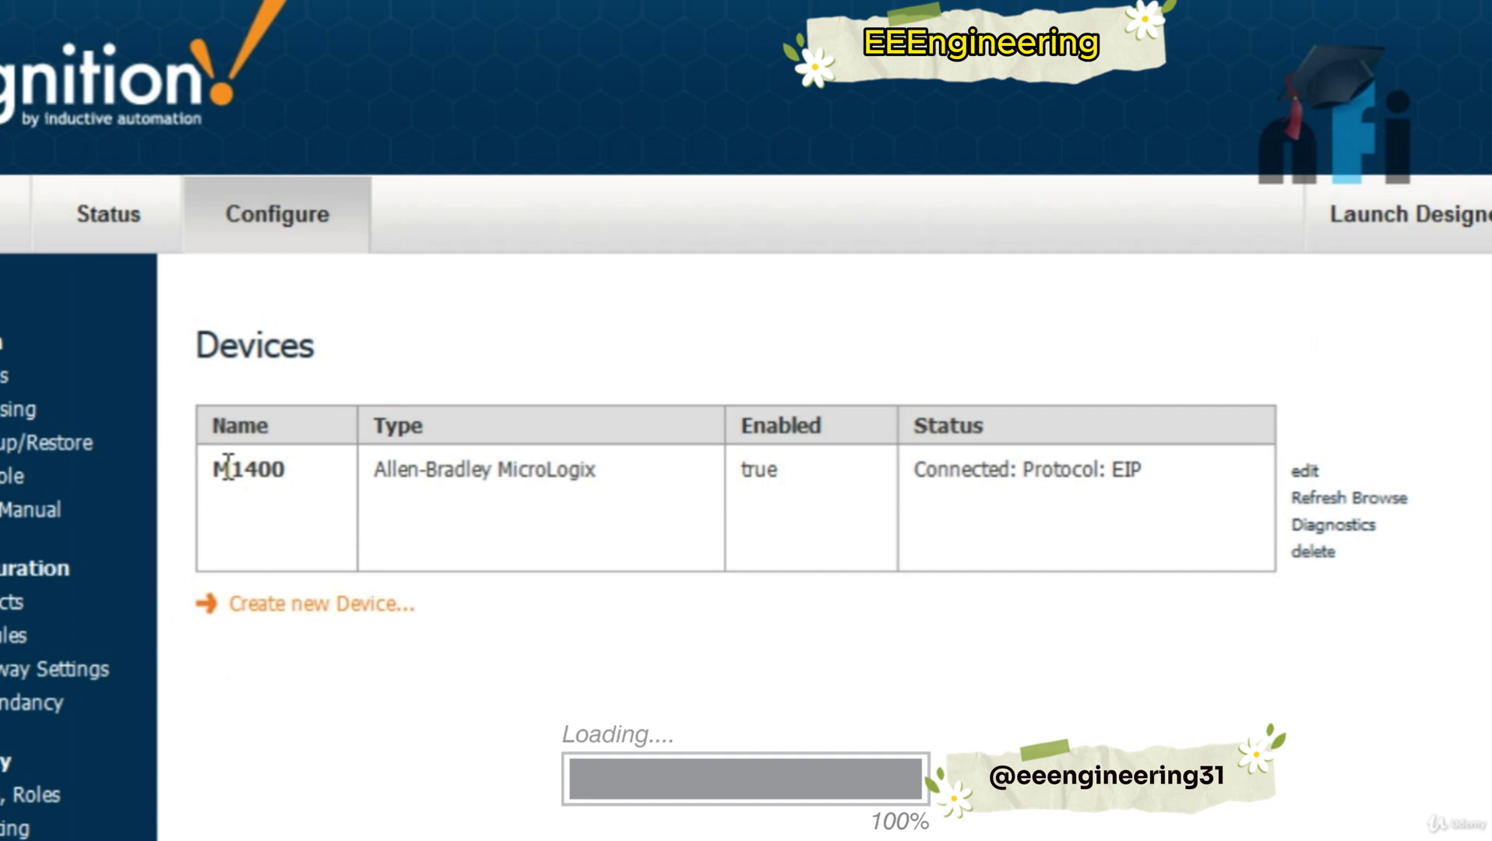
{"action": "double_click", "coordinate": [227, 467]}
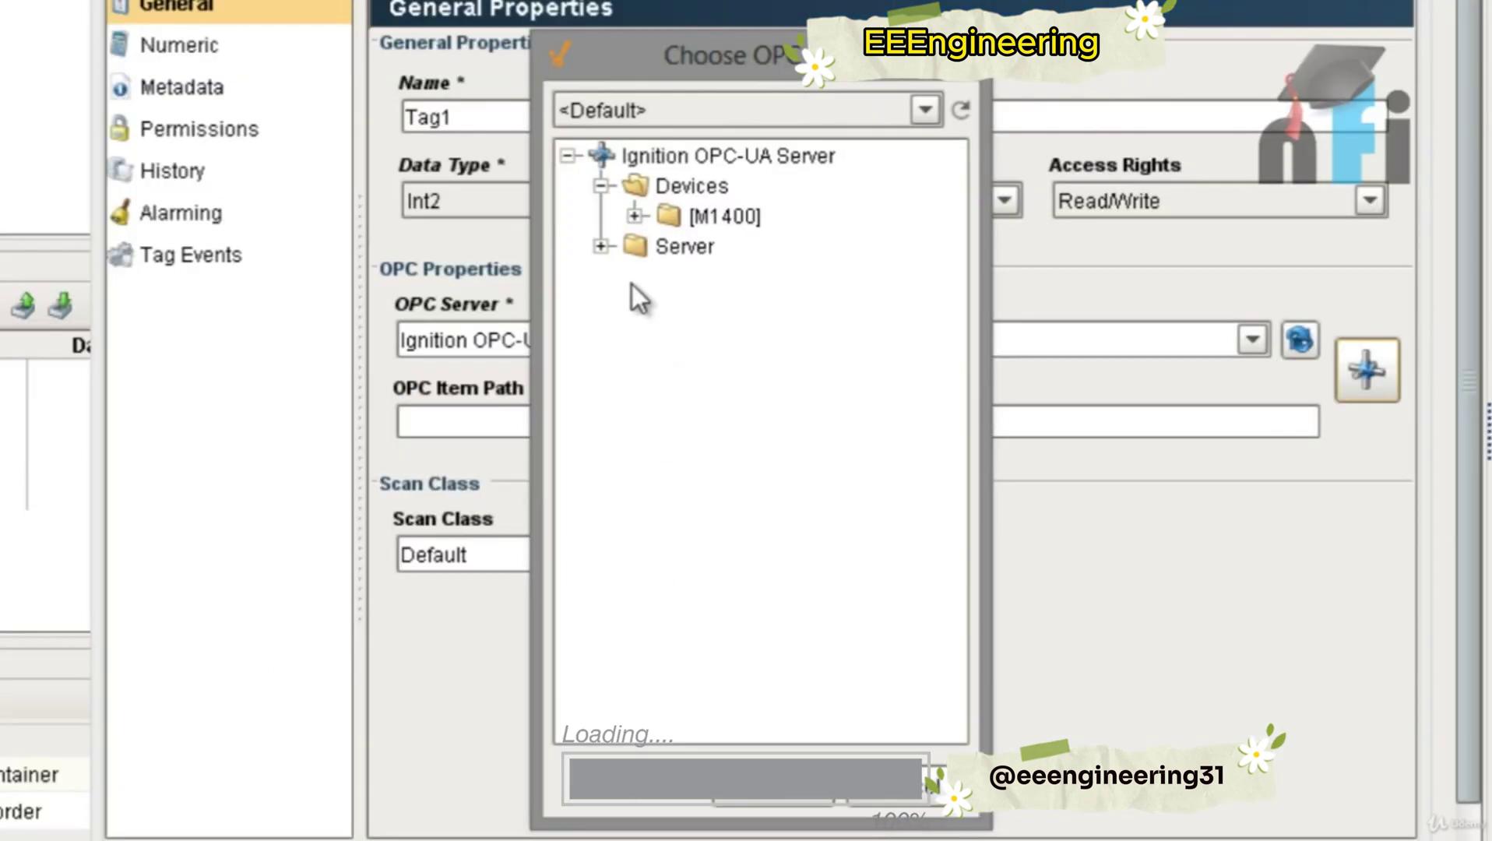
{"action": "left_click", "coordinate": [635, 215]}
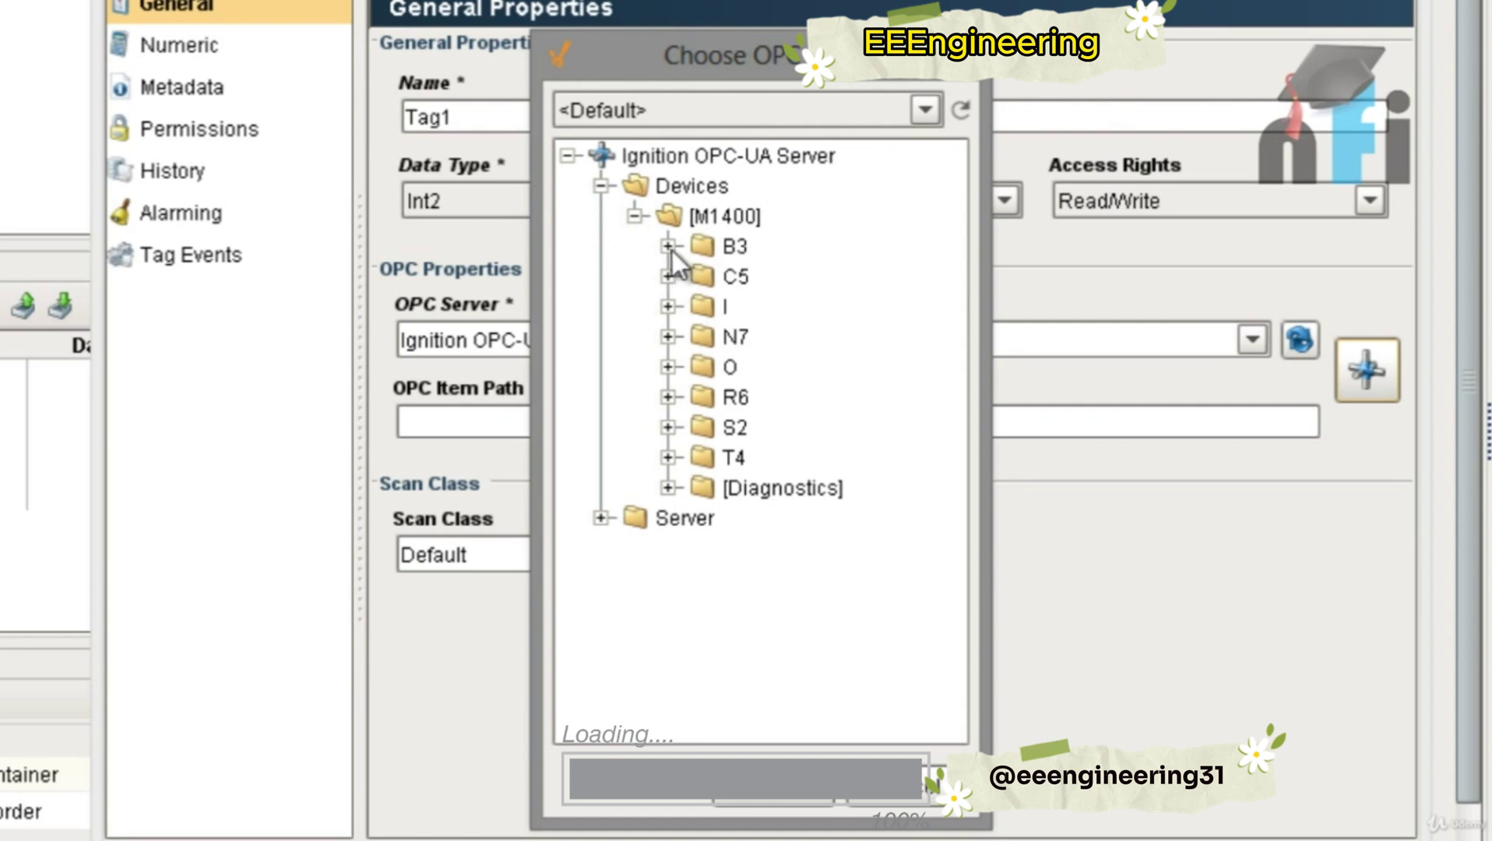
{"action": "left_click", "coordinate": [668, 247]}
{"action": "left_click", "coordinate": [702, 278]}
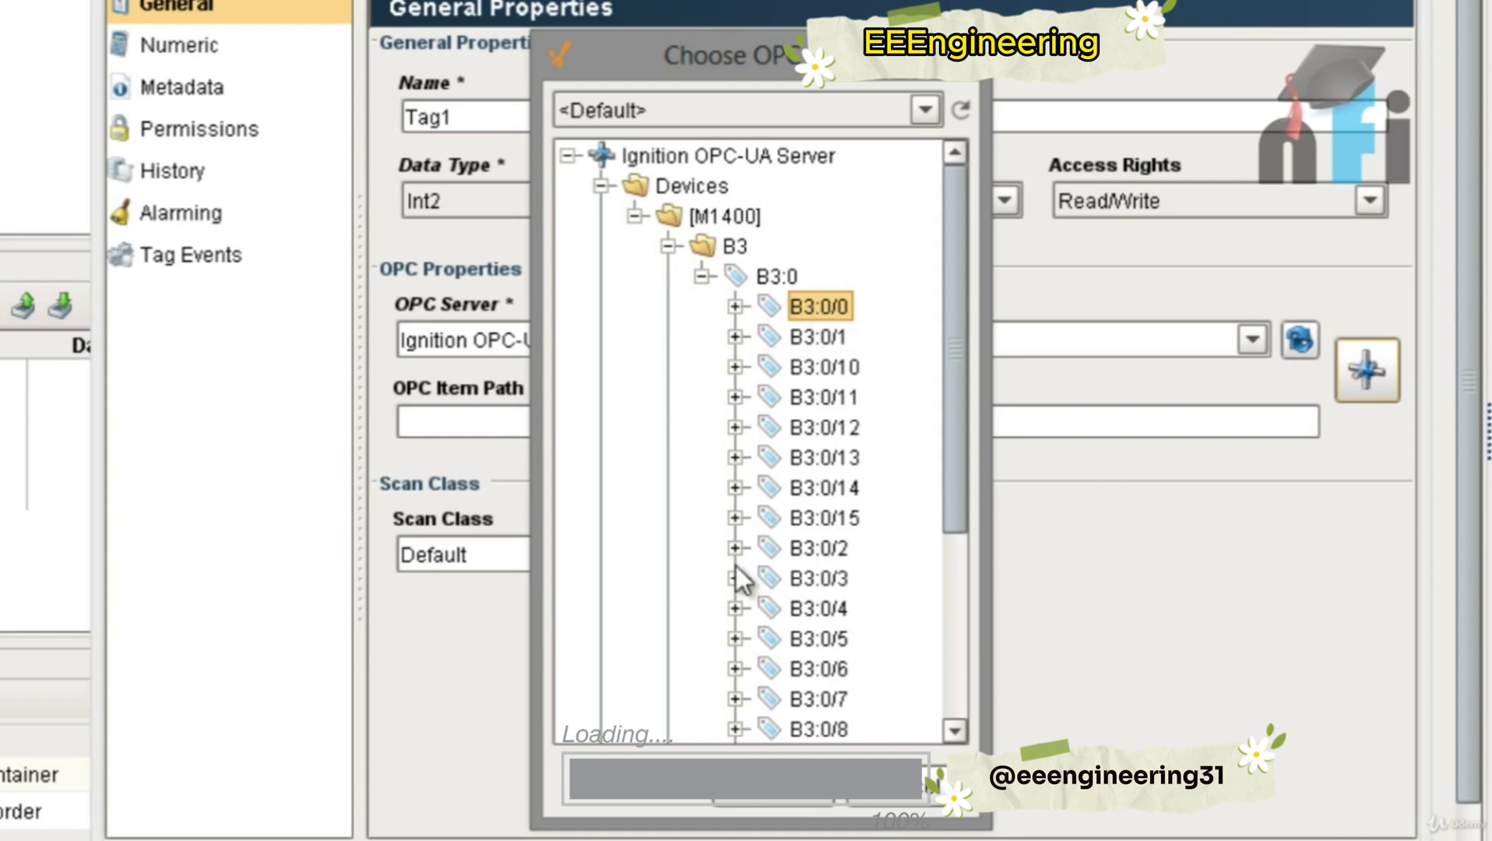
{"action": "left_click", "coordinate": [770, 804]}
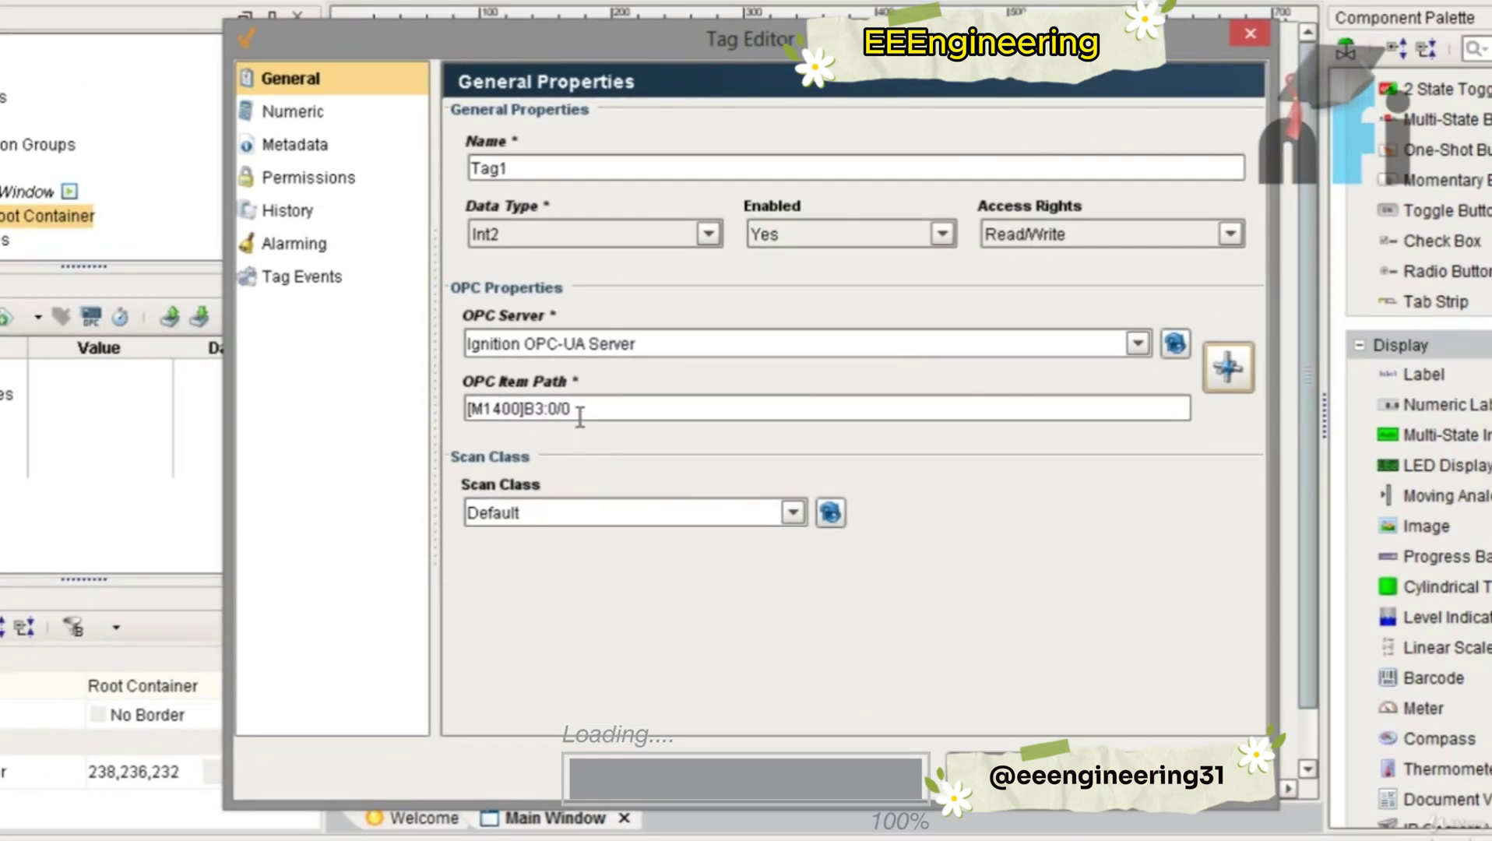
Step: Inspect Tag1's item path [M1400]B3:0/0, then close its settings without changes
{"action": "left_click_drag", "start_coordinate": [580, 417], "coordinate": [452, 411]}
{"action": "left_click", "coordinate": [584, 413]}
{"action": "double_click", "coordinate": [504, 408]}
{"action": "left_click", "coordinate": [573, 412]}
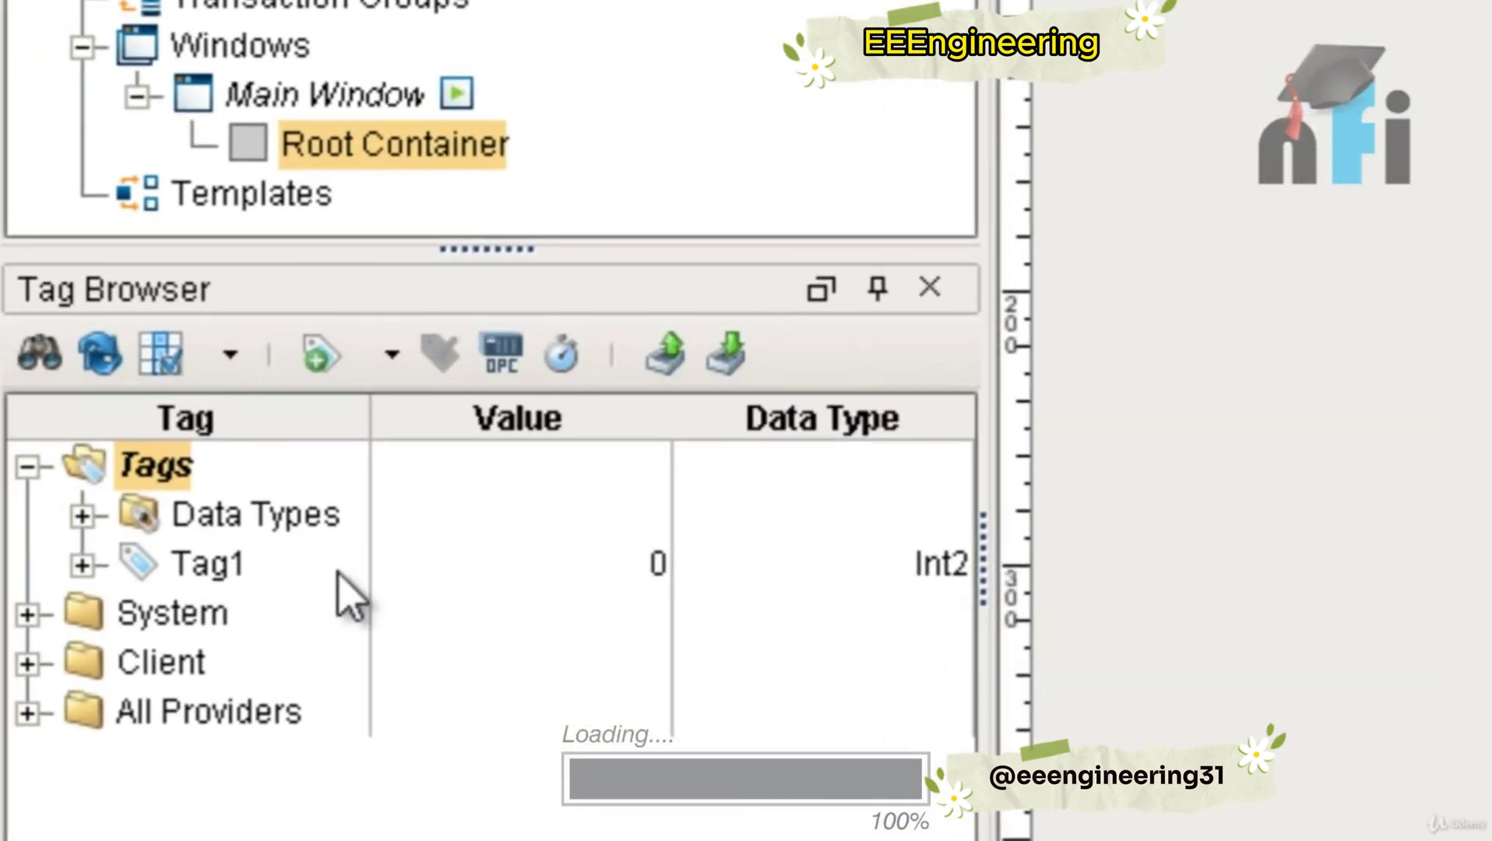
{"action": "left_click", "coordinate": [247, 575]}
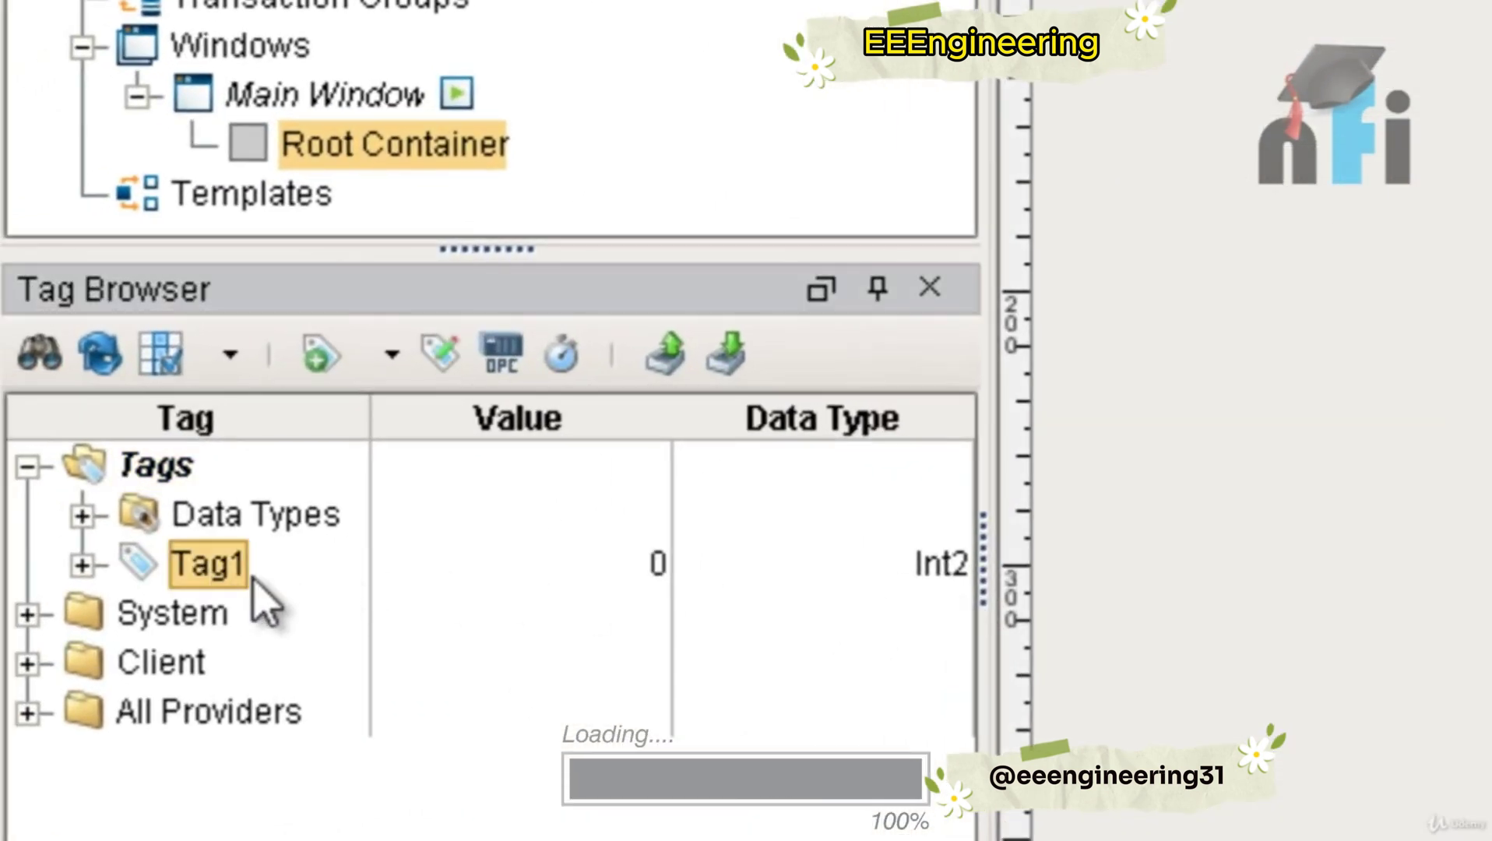
{"action": "double_click", "coordinate": [204, 565]}
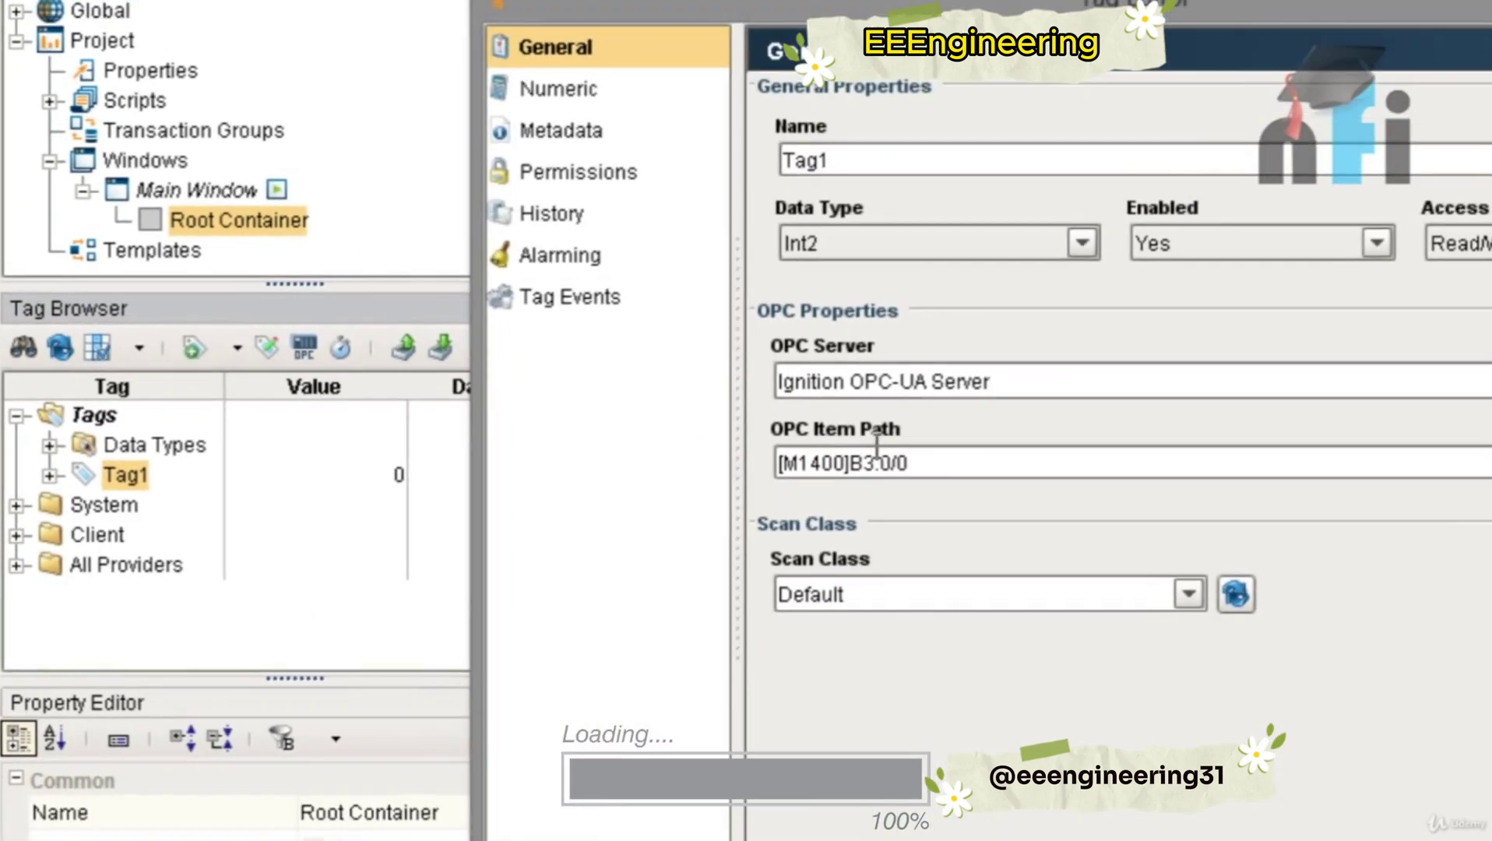
{"action": "left_click_drag", "start_coordinate": [867, 463], "coordinate": [954, 490]}
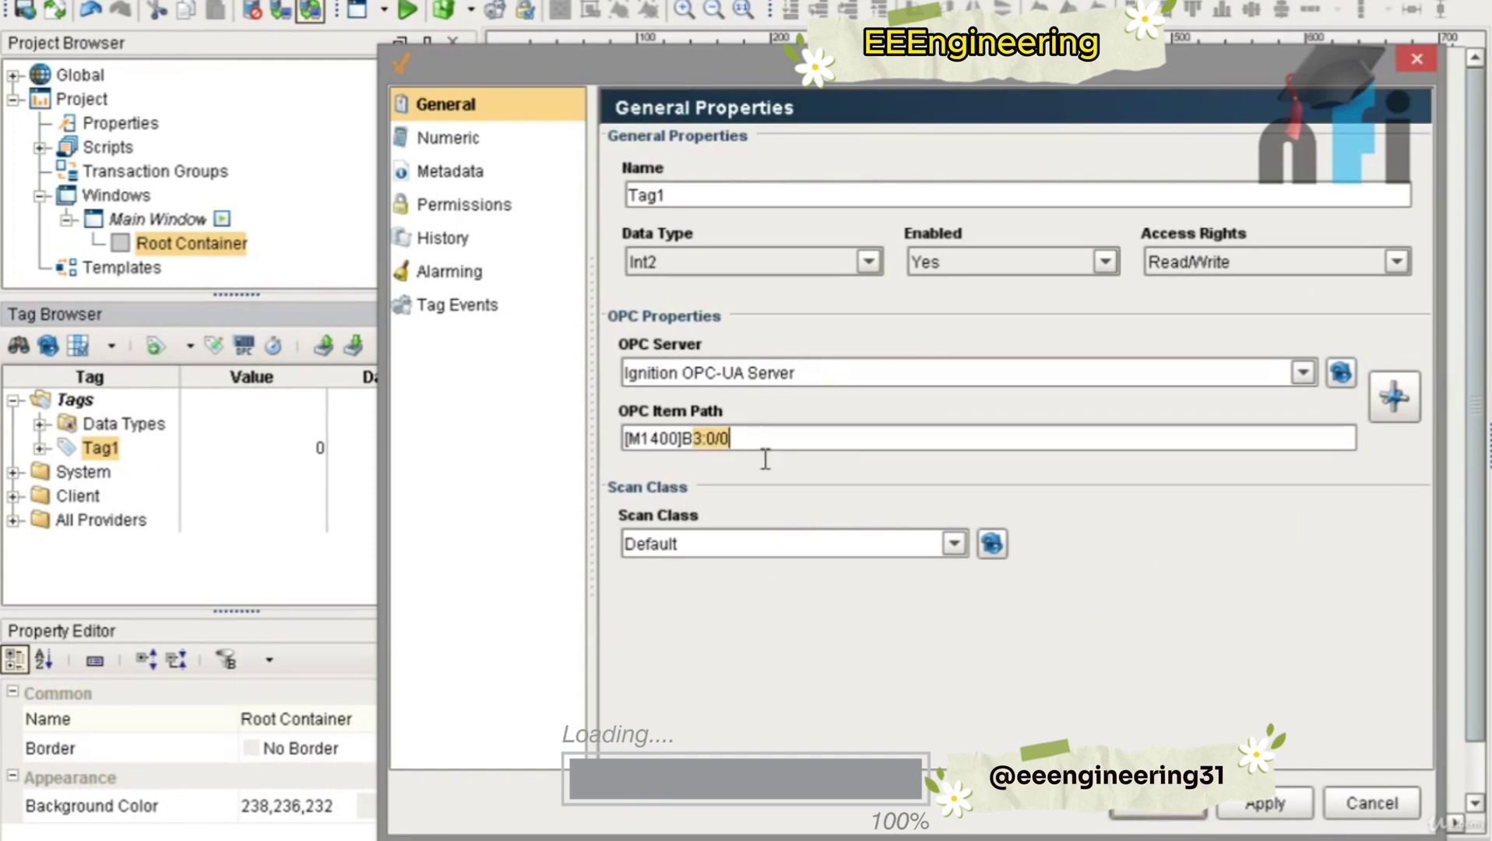
{"action": "left_click", "coordinate": [1399, 800]}
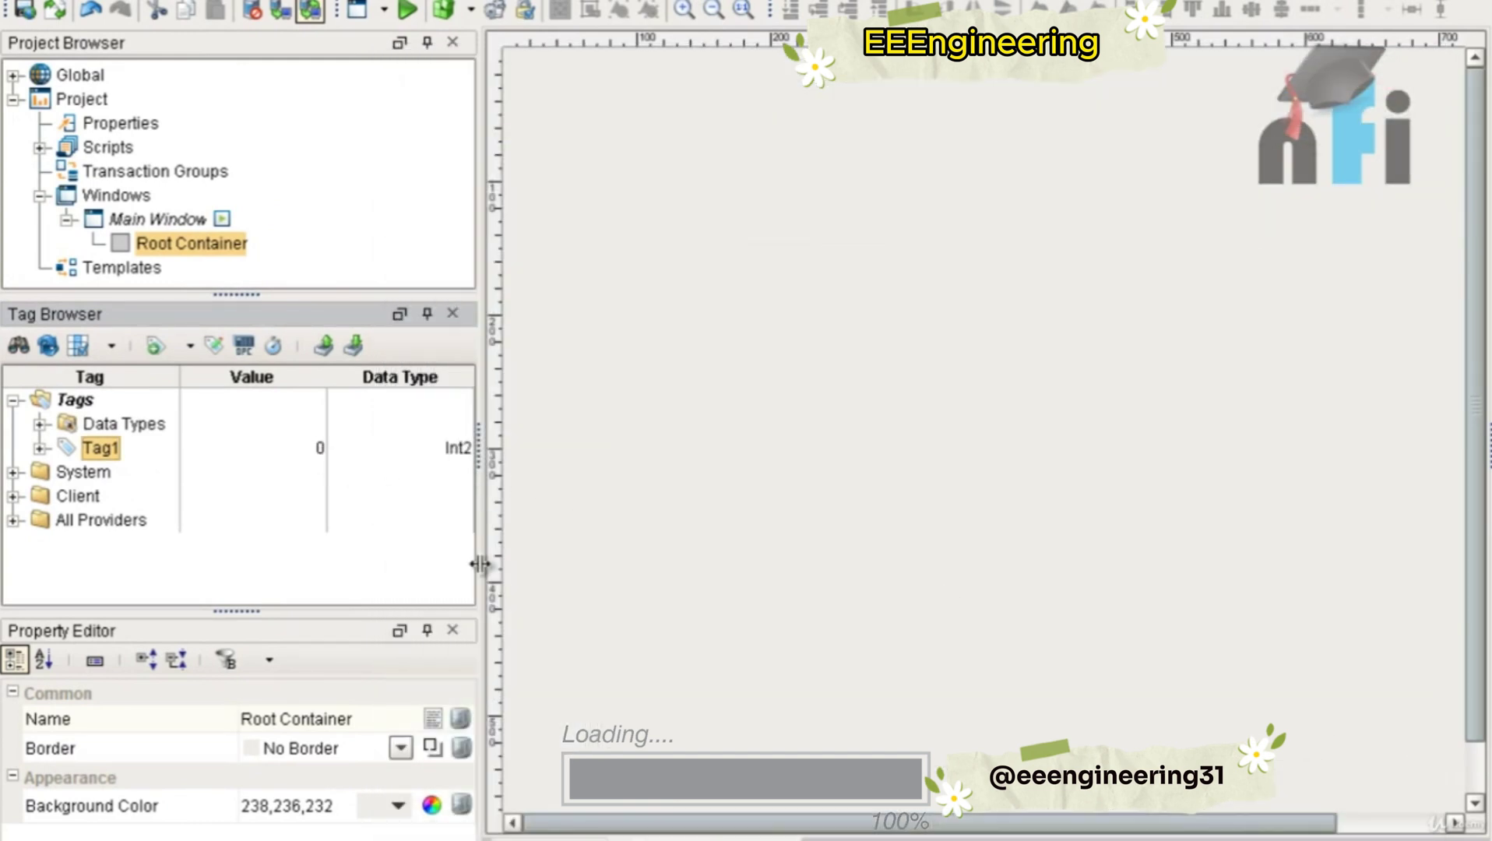
Step: Toggle bit B3:0/0 on in RSLogix 500 so Tag1 reads 1
{"action": "key", "text": "alt+Tab"}
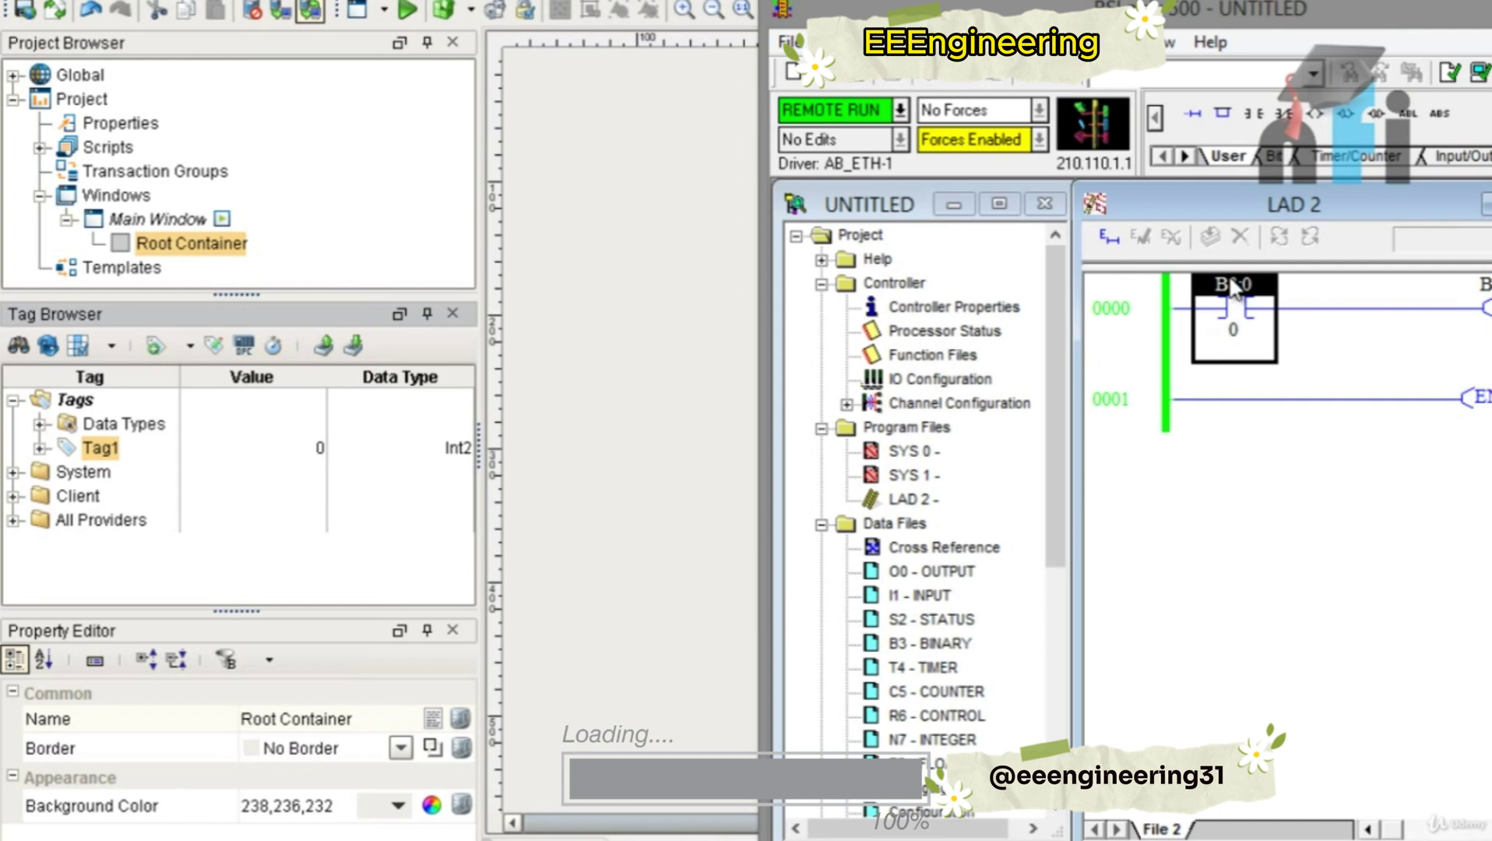
{"action": "right_click", "coordinate": [1227, 313]}
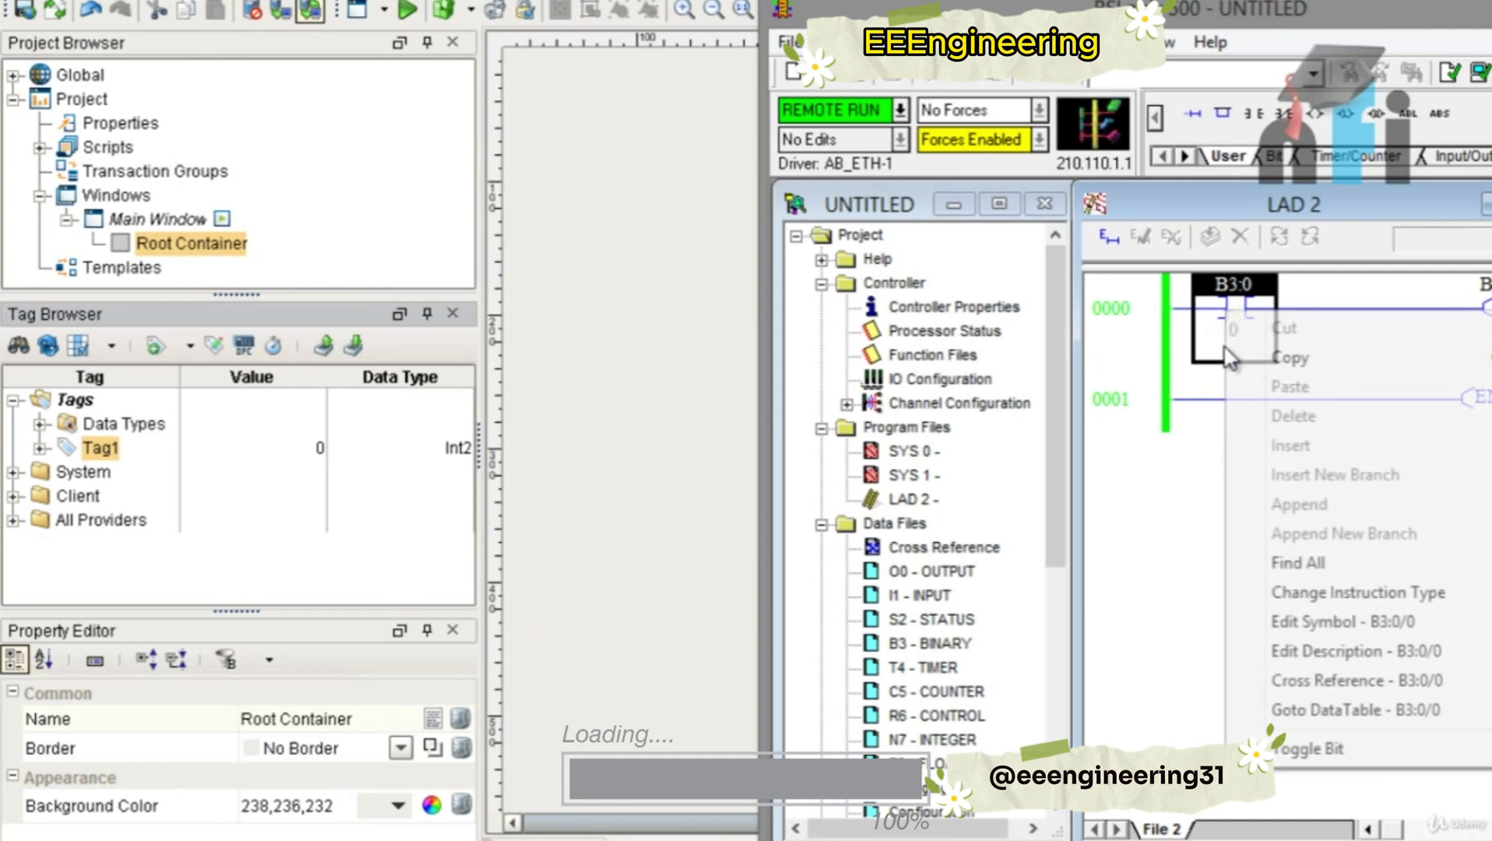
{"action": "left_click", "coordinate": [1296, 748]}
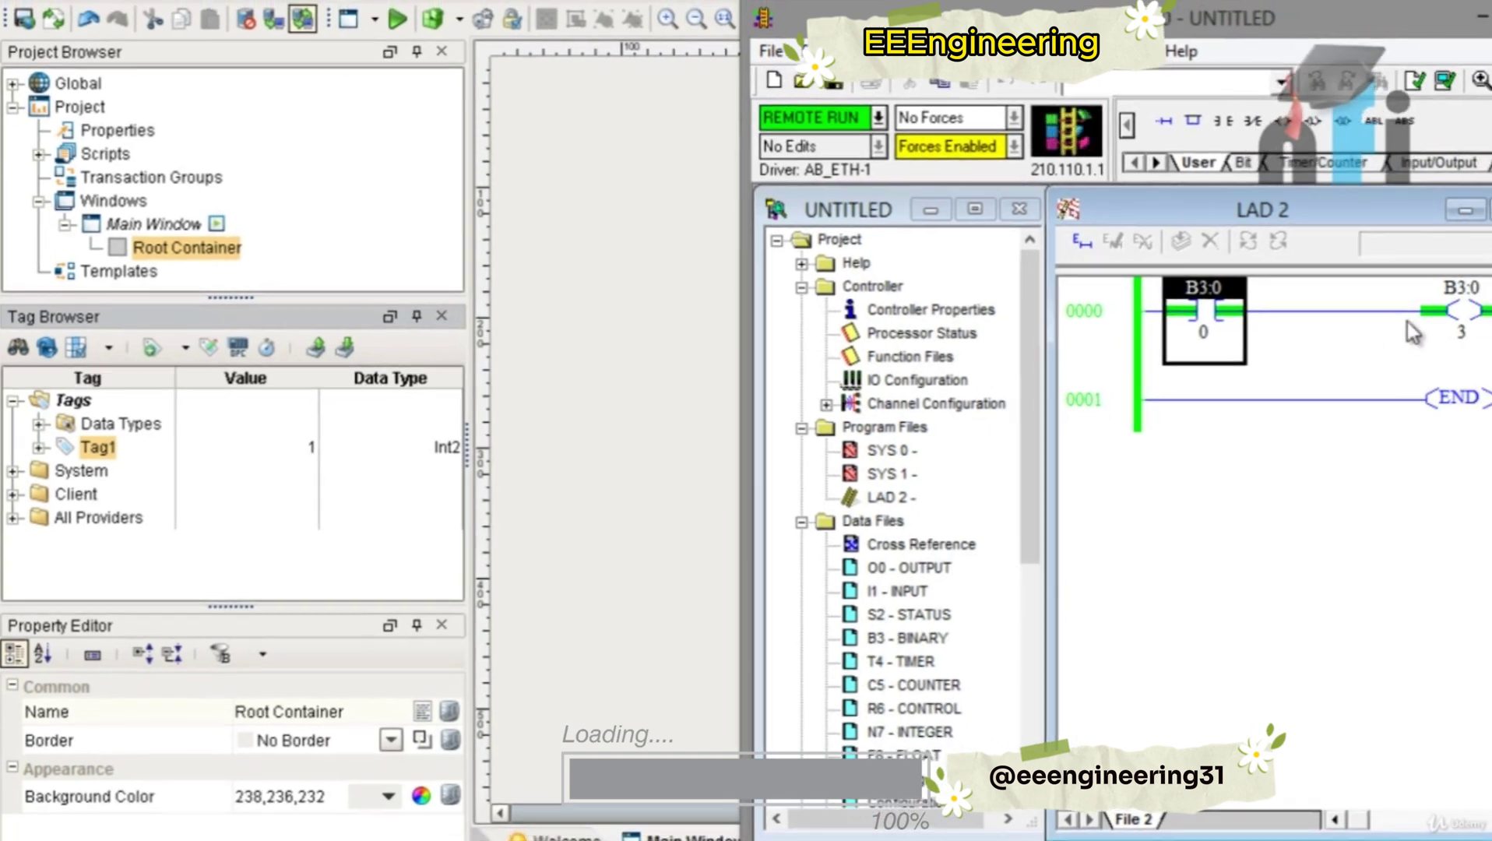
Step: Toggle B3:0/0 back off and return to Ignition Designer
{"action": "left_click", "coordinate": [1485, 321]}
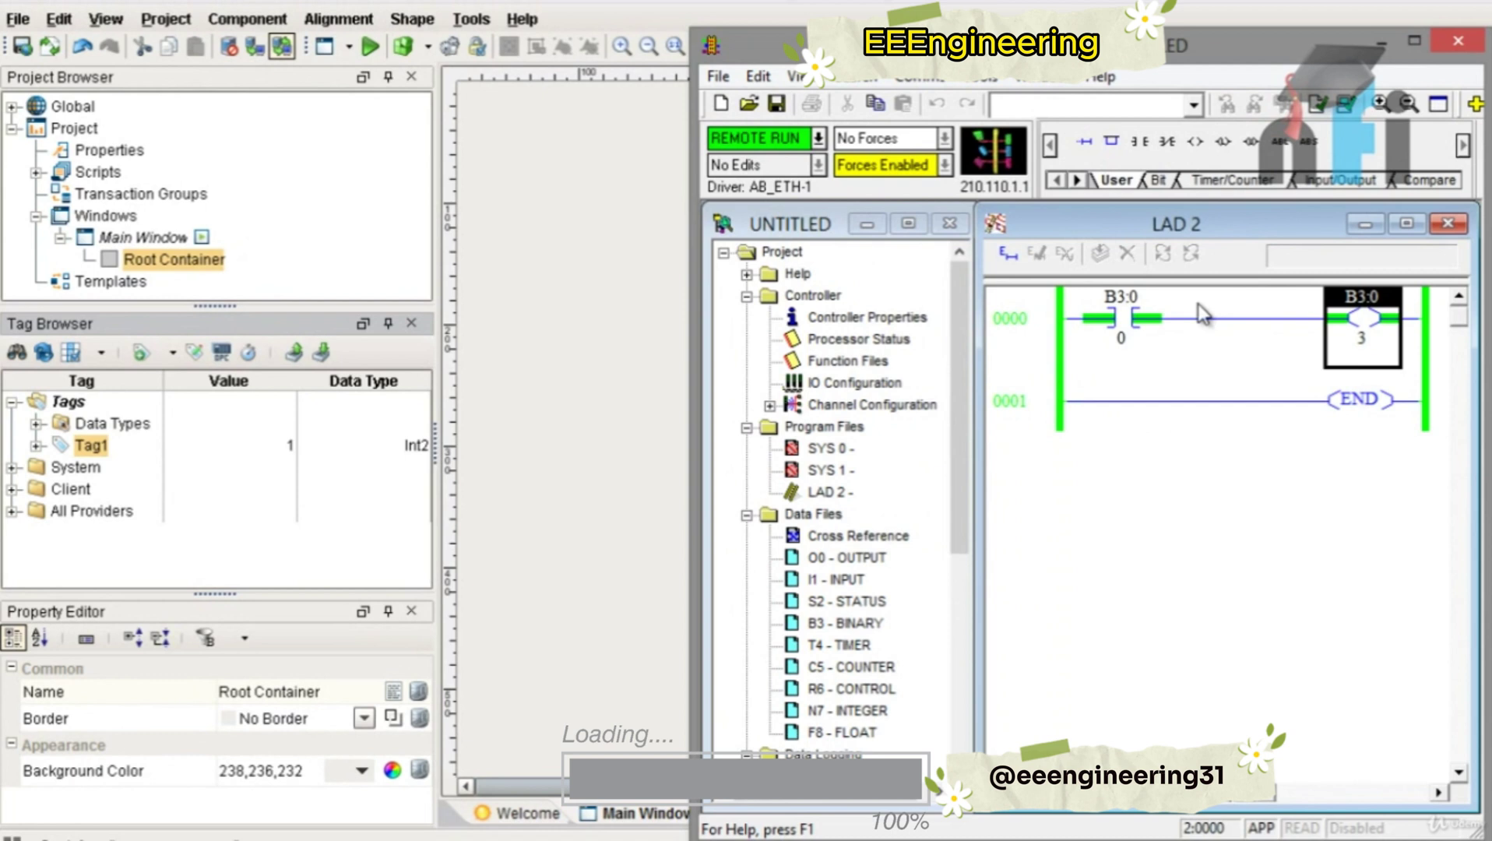
{"action": "right_click", "coordinate": [1129, 312]}
{"action": "left_click", "coordinate": [1204, 708]}
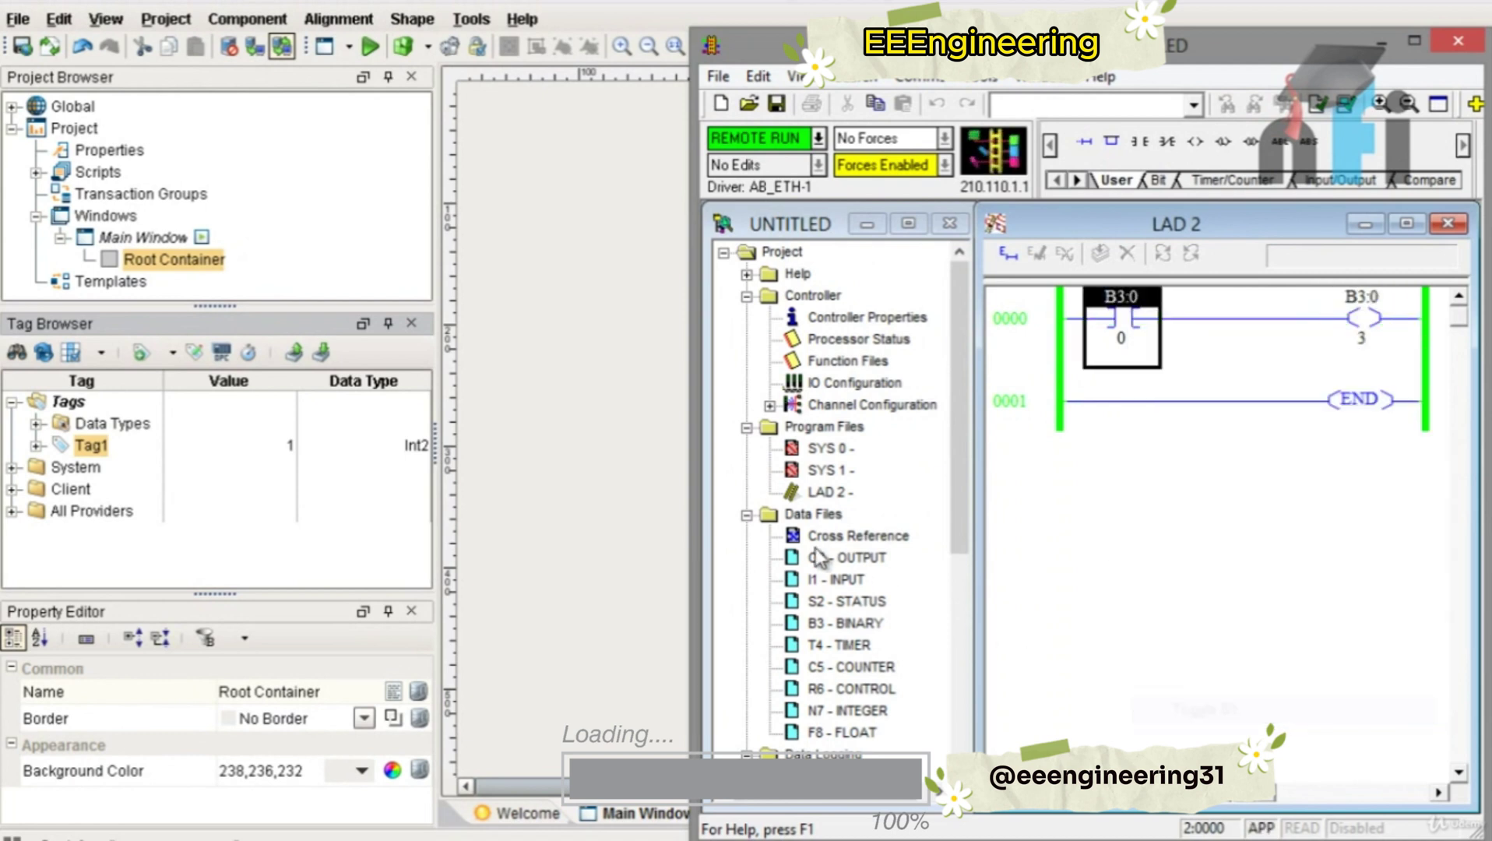
{"action": "left_click", "coordinate": [568, 511]}
Step: Create a new OPC tag on Ignition OPC-UA Server and rename it Tag2
{"action": "right_click", "coordinate": [88, 402]}
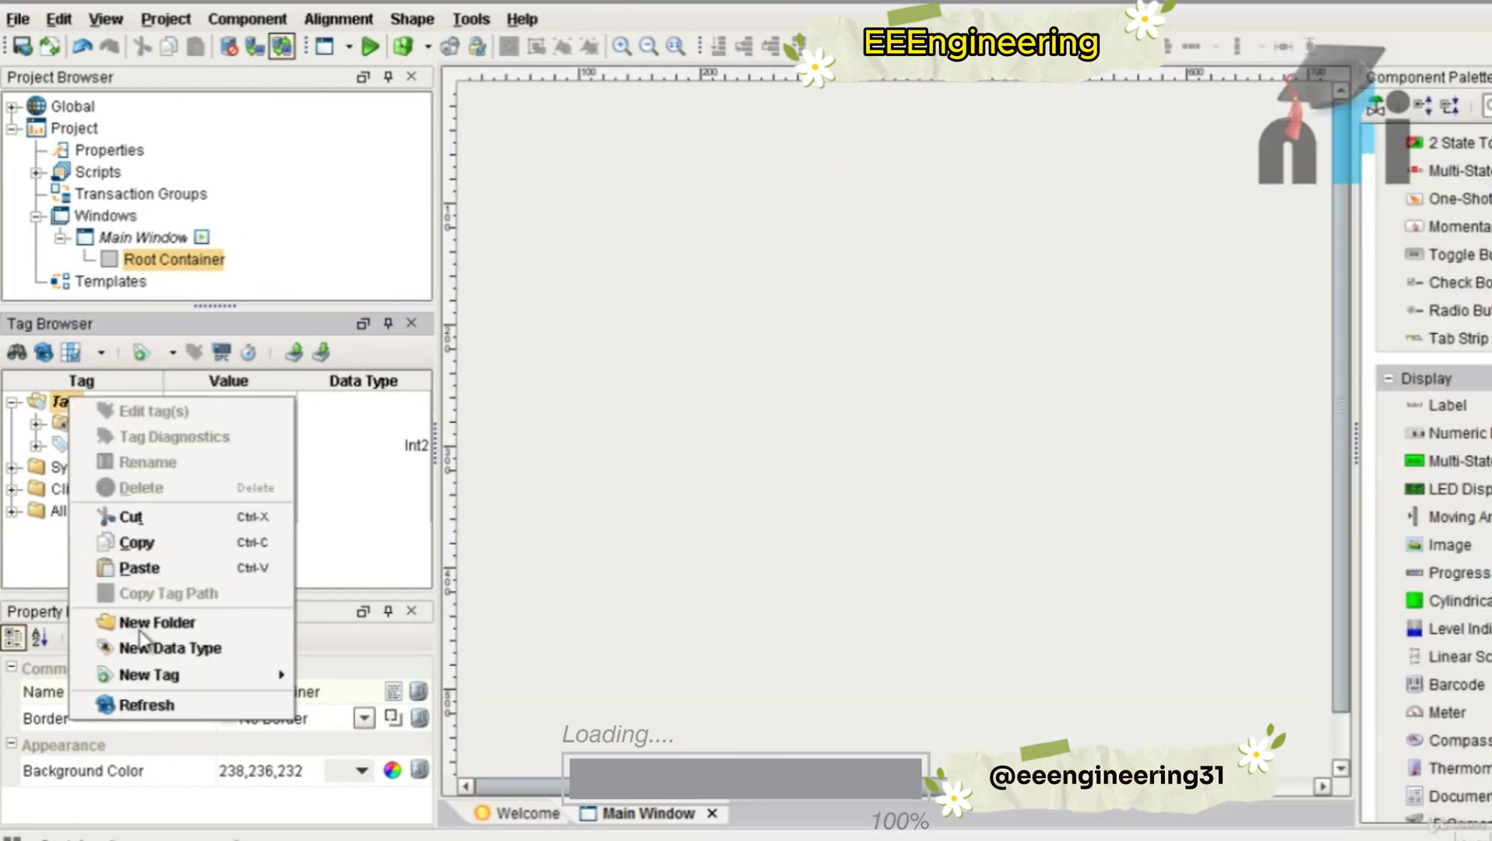
{"action": "mouse_move", "coordinate": [241, 678]}
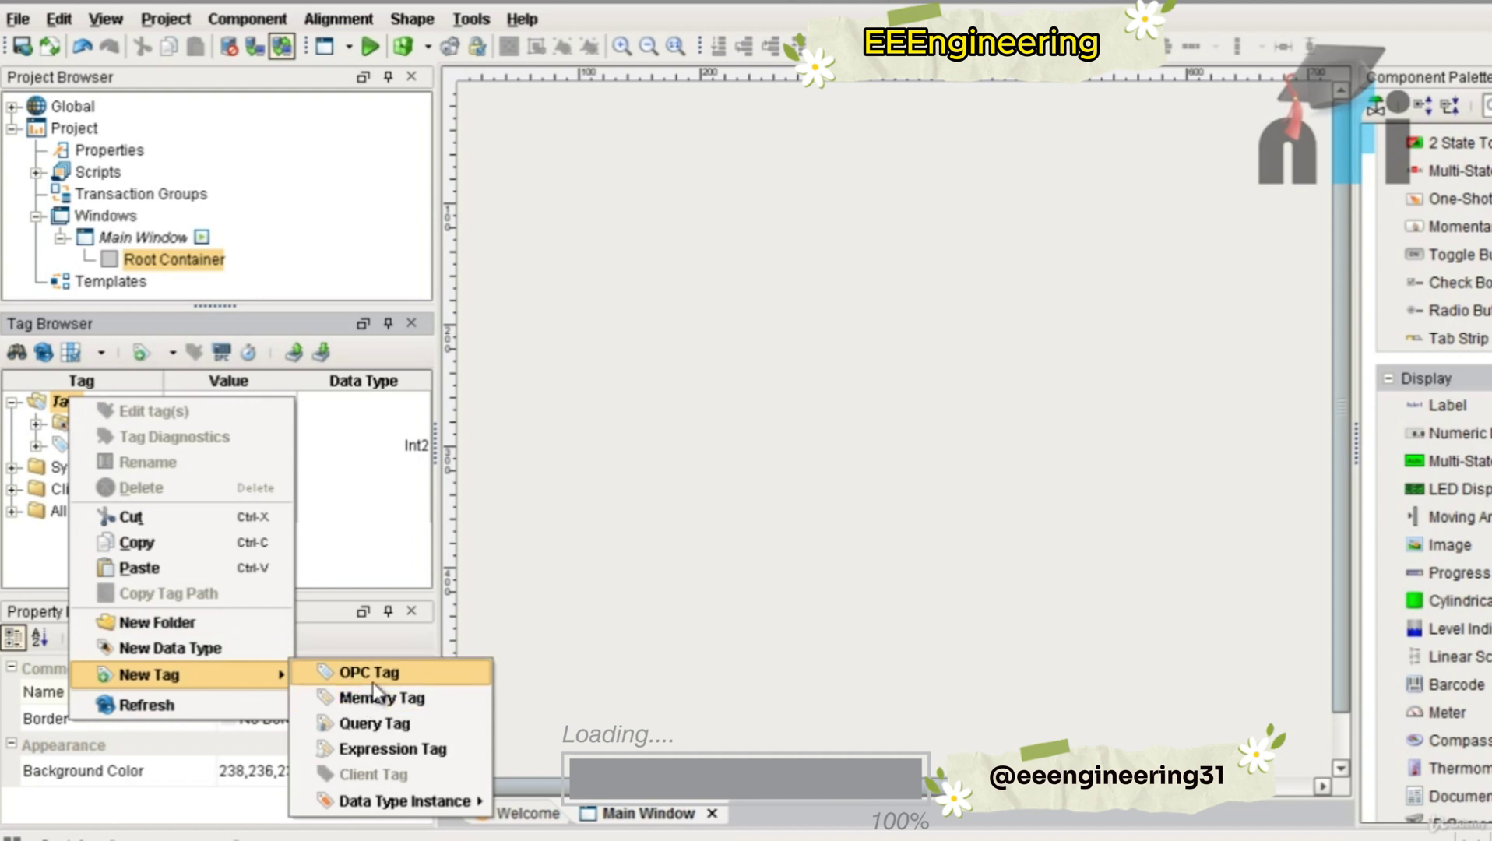
{"action": "key", "text": "Return"}
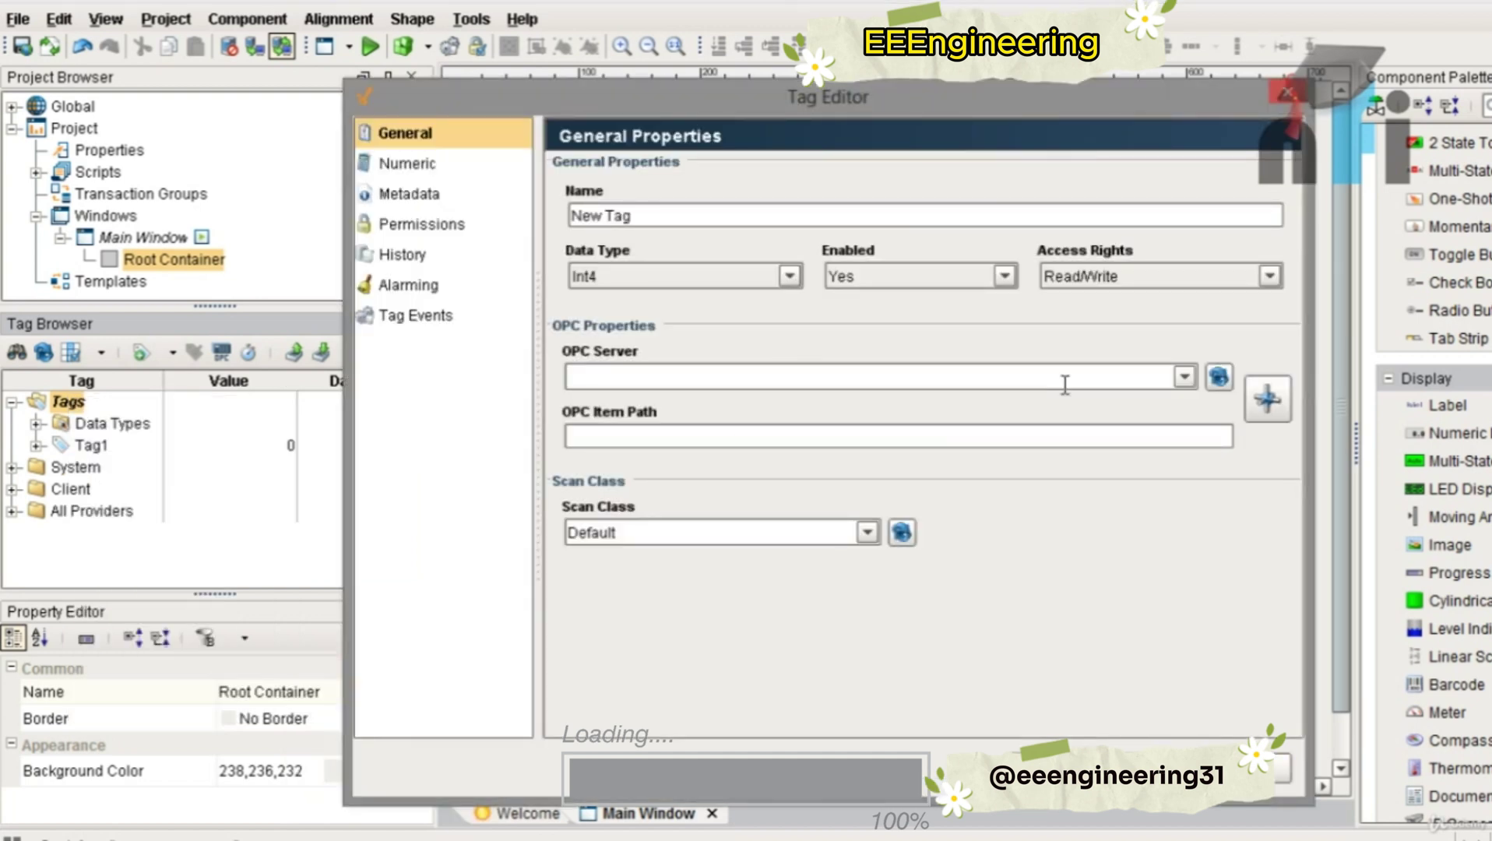
{"action": "left_click", "coordinate": [1183, 377]}
{"action": "left_click", "coordinate": [779, 405]}
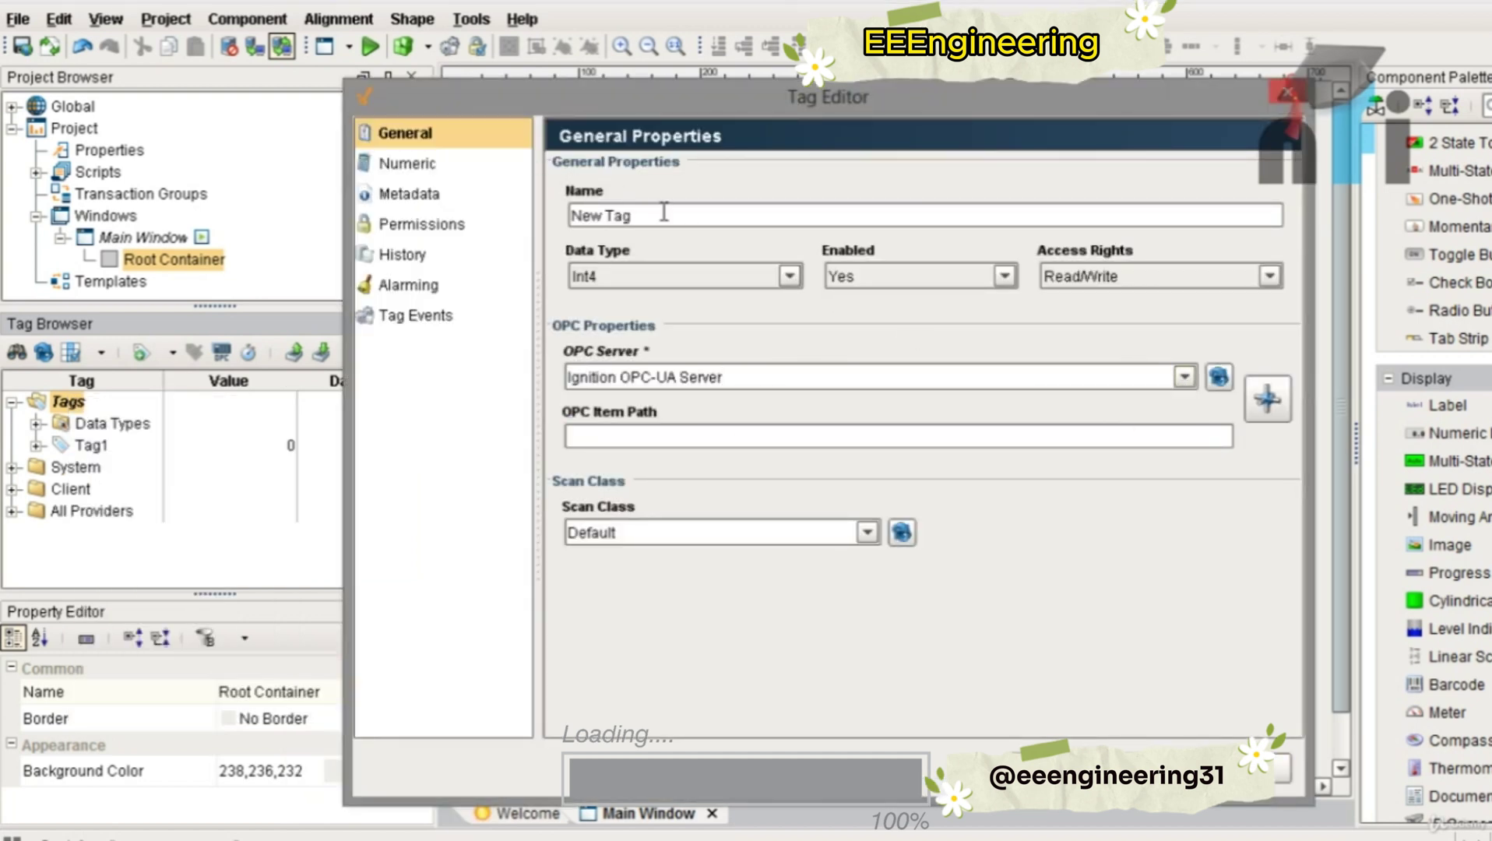
{"action": "left_click_drag", "start_coordinate": [640, 216], "coordinate": [522, 226]}
{"action": "type", "text": "Tag2"}
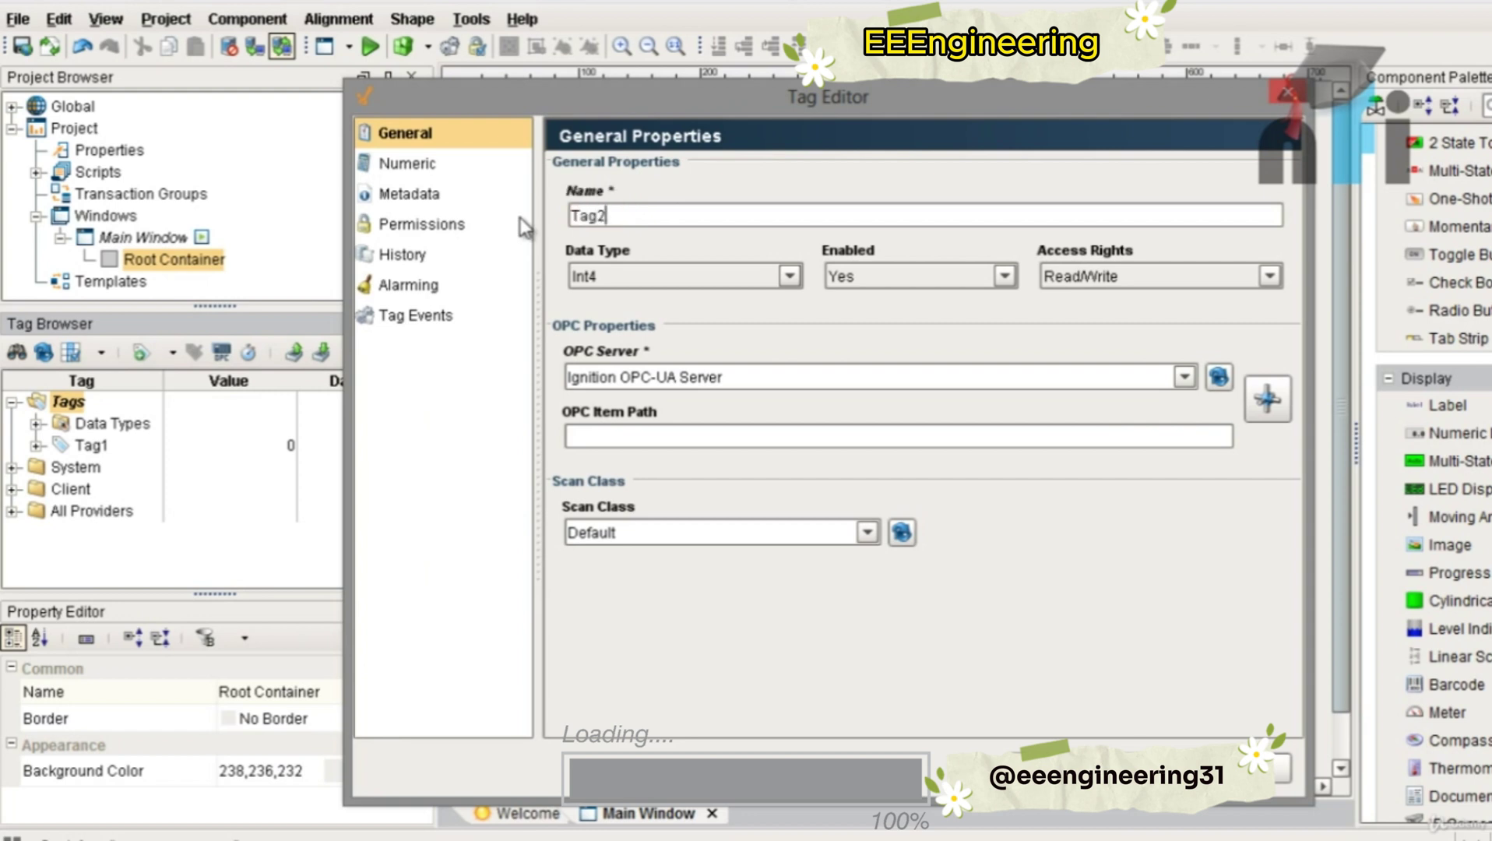
Step: Link Tag2 to [M1400] > B3 > B3:0/3 and save the tag
{"action": "left_click", "coordinate": [1267, 399]}
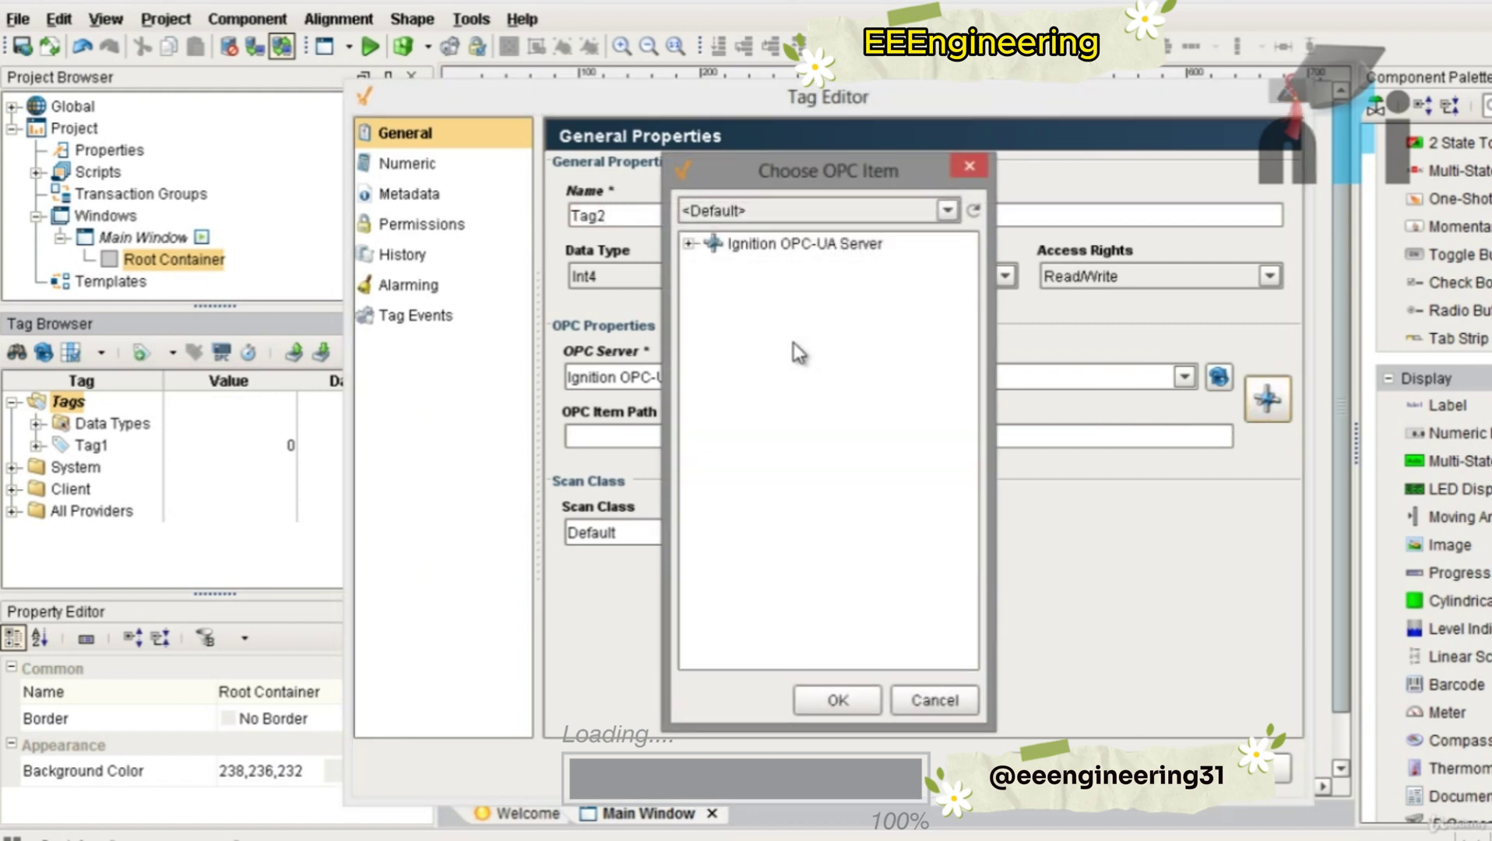
{"action": "left_click", "coordinate": [688, 244]}
{"action": "left_click", "coordinate": [712, 265]}
{"action": "left_click", "coordinate": [736, 288]}
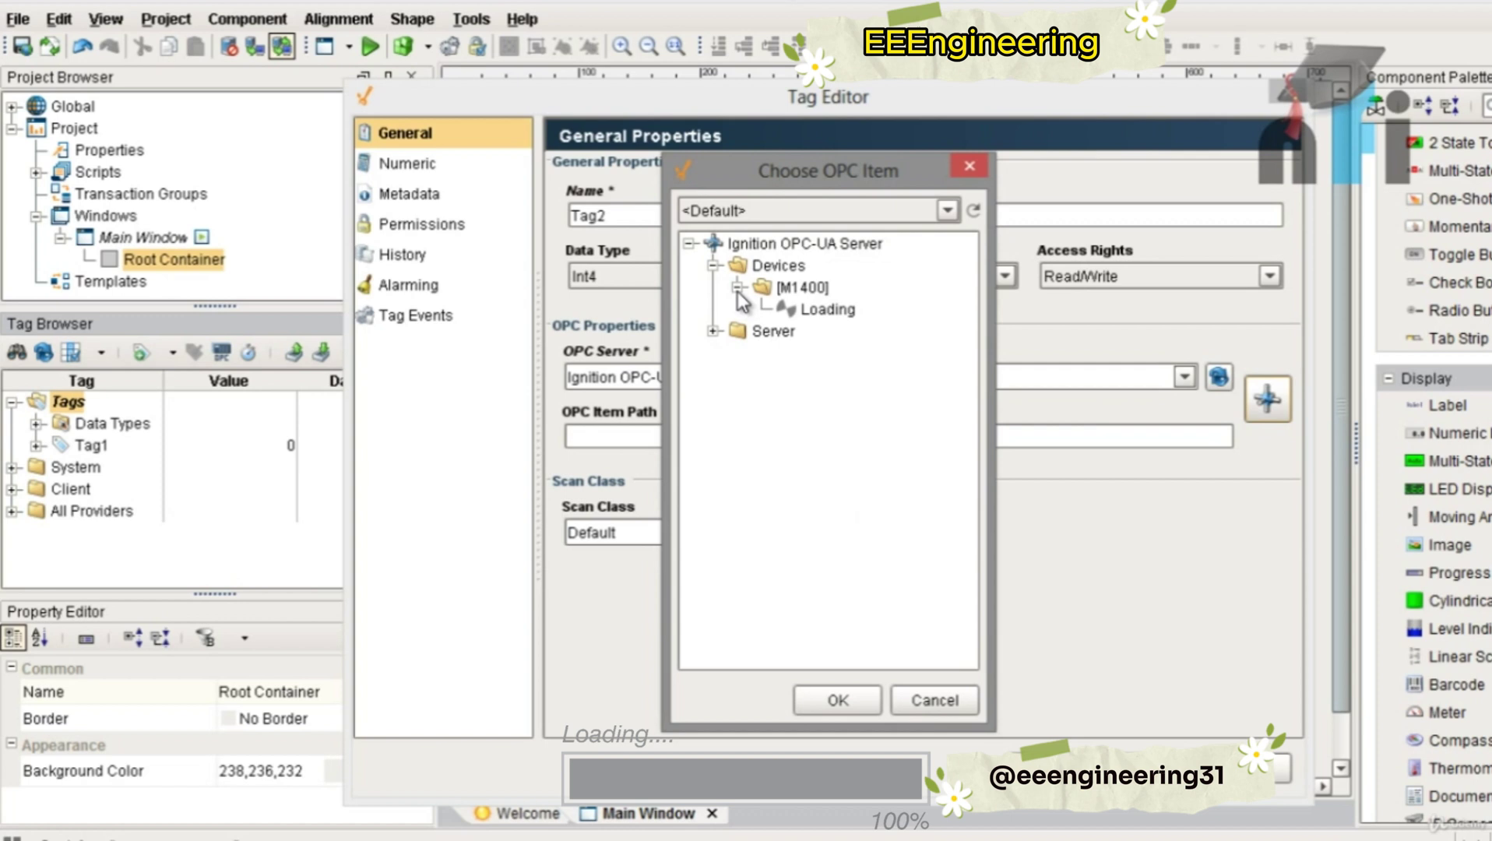
{"action": "left_click", "coordinate": [761, 309]}
{"action": "left_click", "coordinate": [786, 331]}
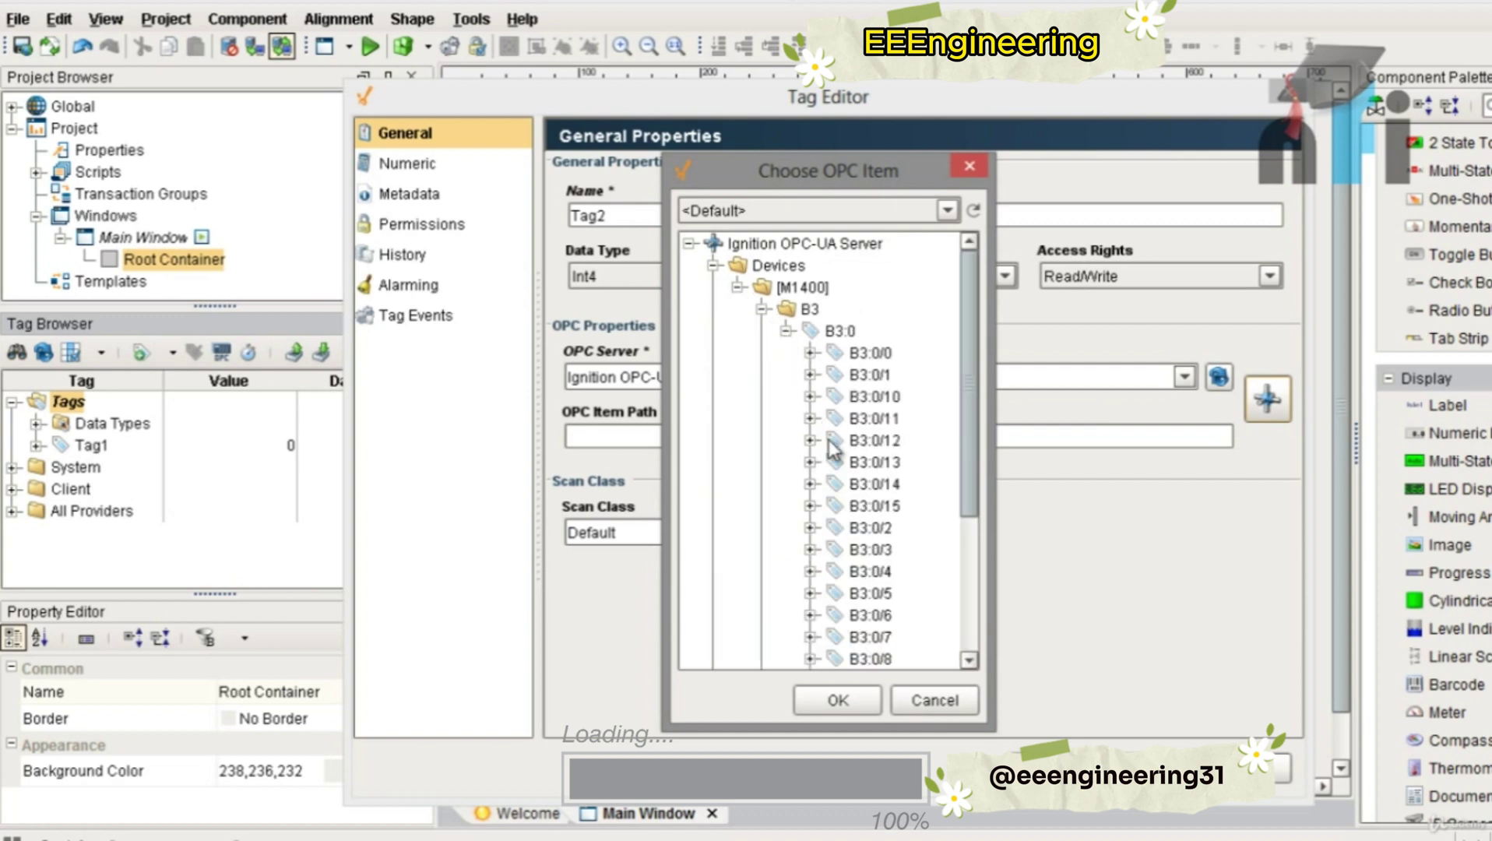
{"action": "left_click", "coordinate": [864, 550]}
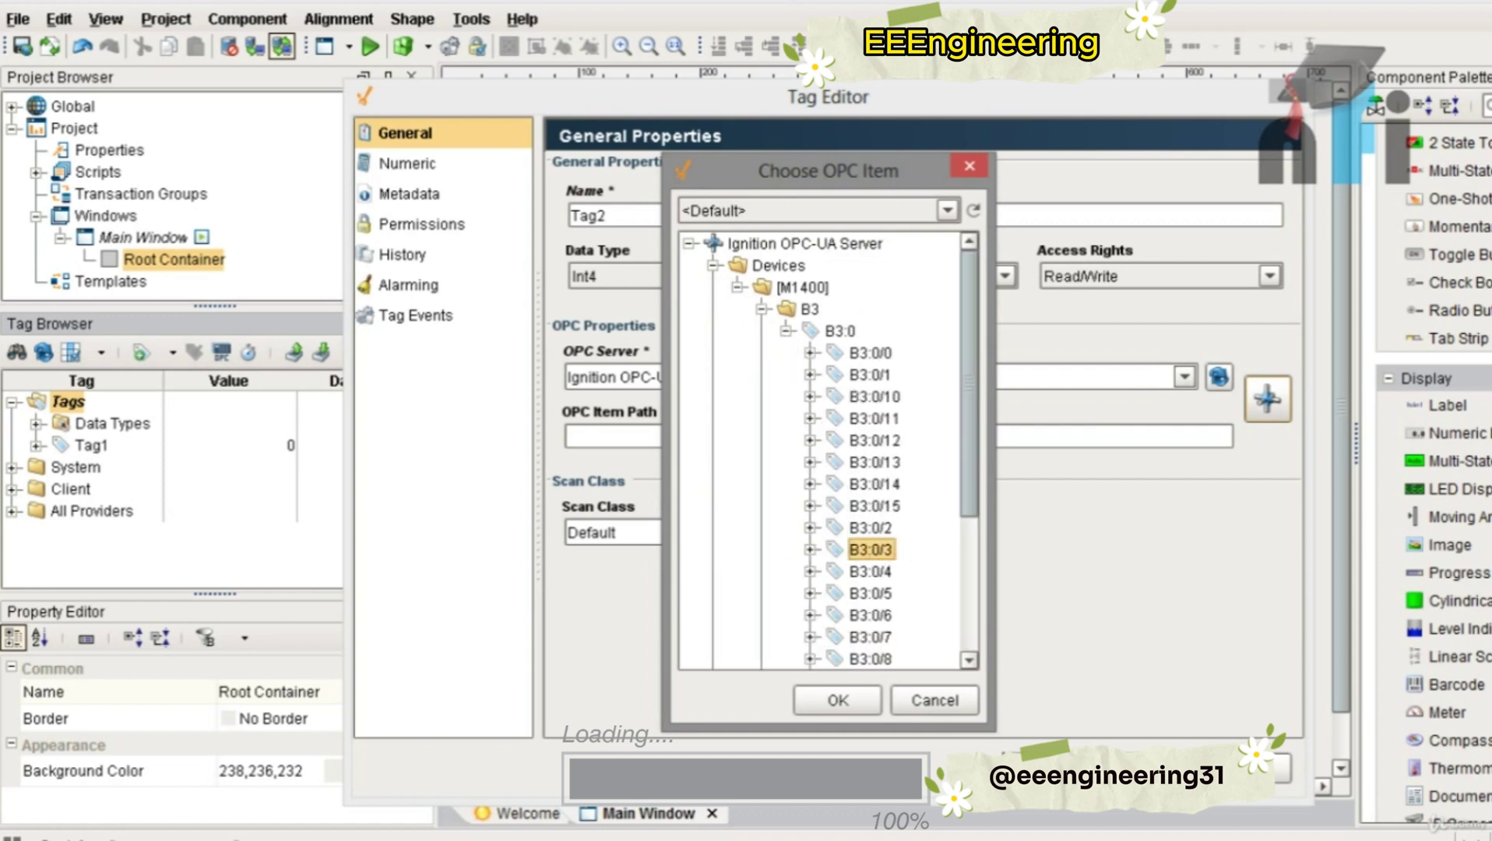
{"action": "left_click", "coordinate": [855, 702]}
{"action": "left_click", "coordinate": [915, 749]}
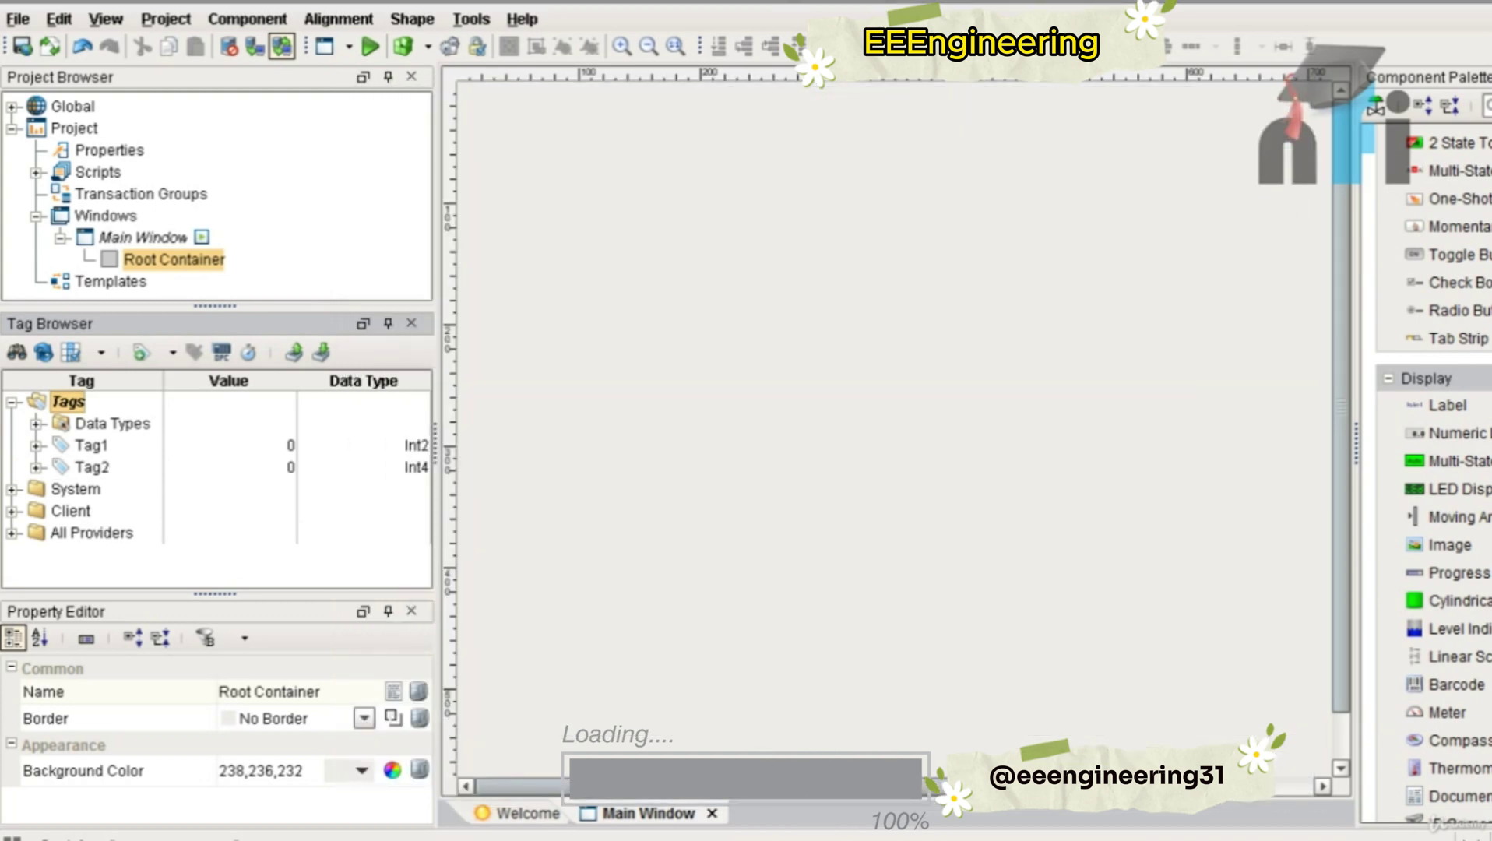
Step: Toggle B3:0/0 on and off in RSLogix 500, watching Tag1 and Tag2 go to 1 and back to 0
{"action": "key", "text": "alt+Tab"}
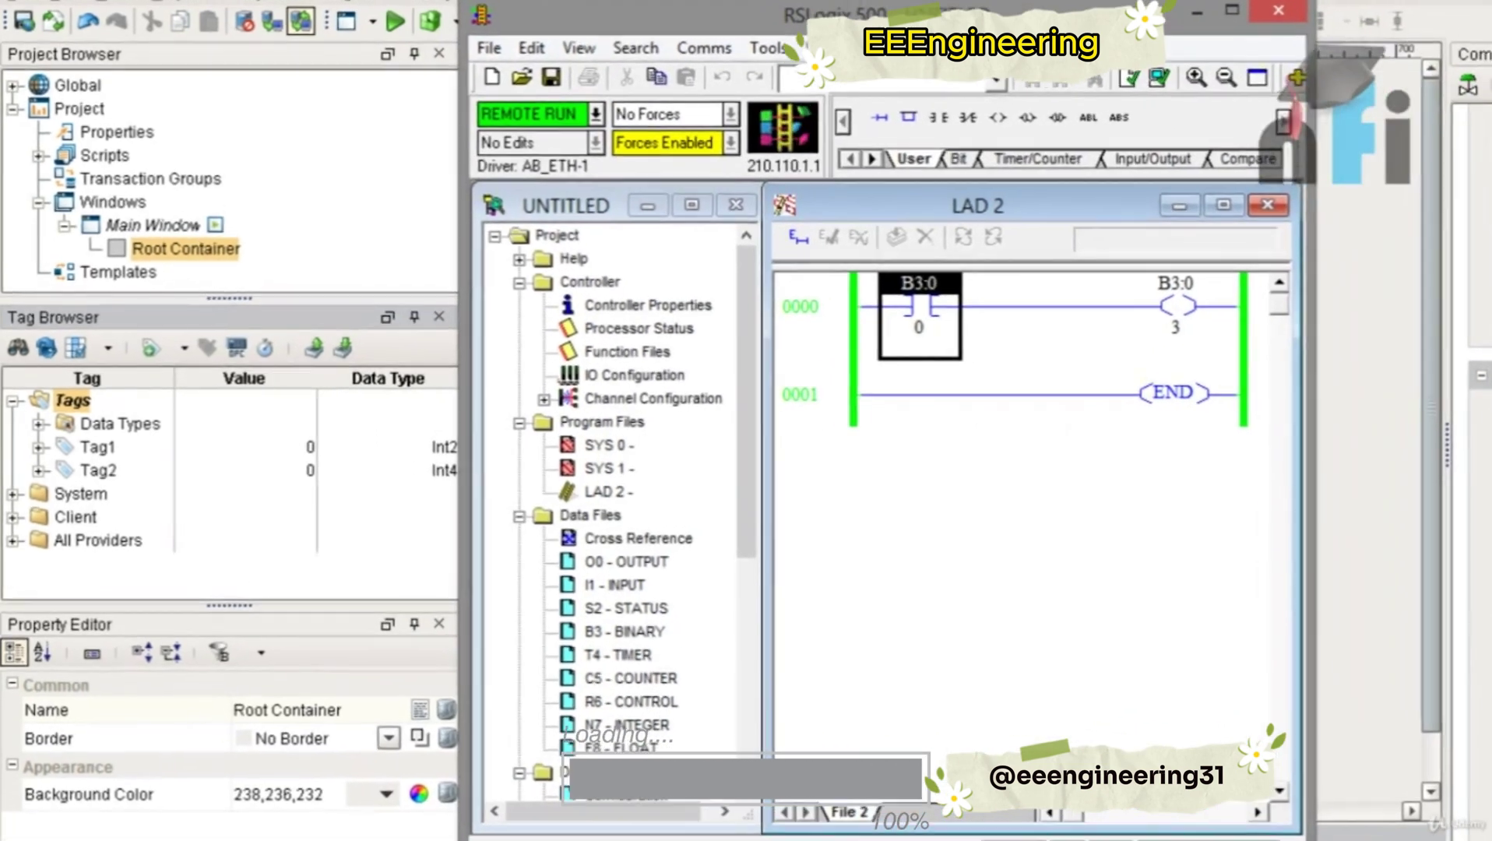
{"action": "right_click", "coordinate": [949, 298]}
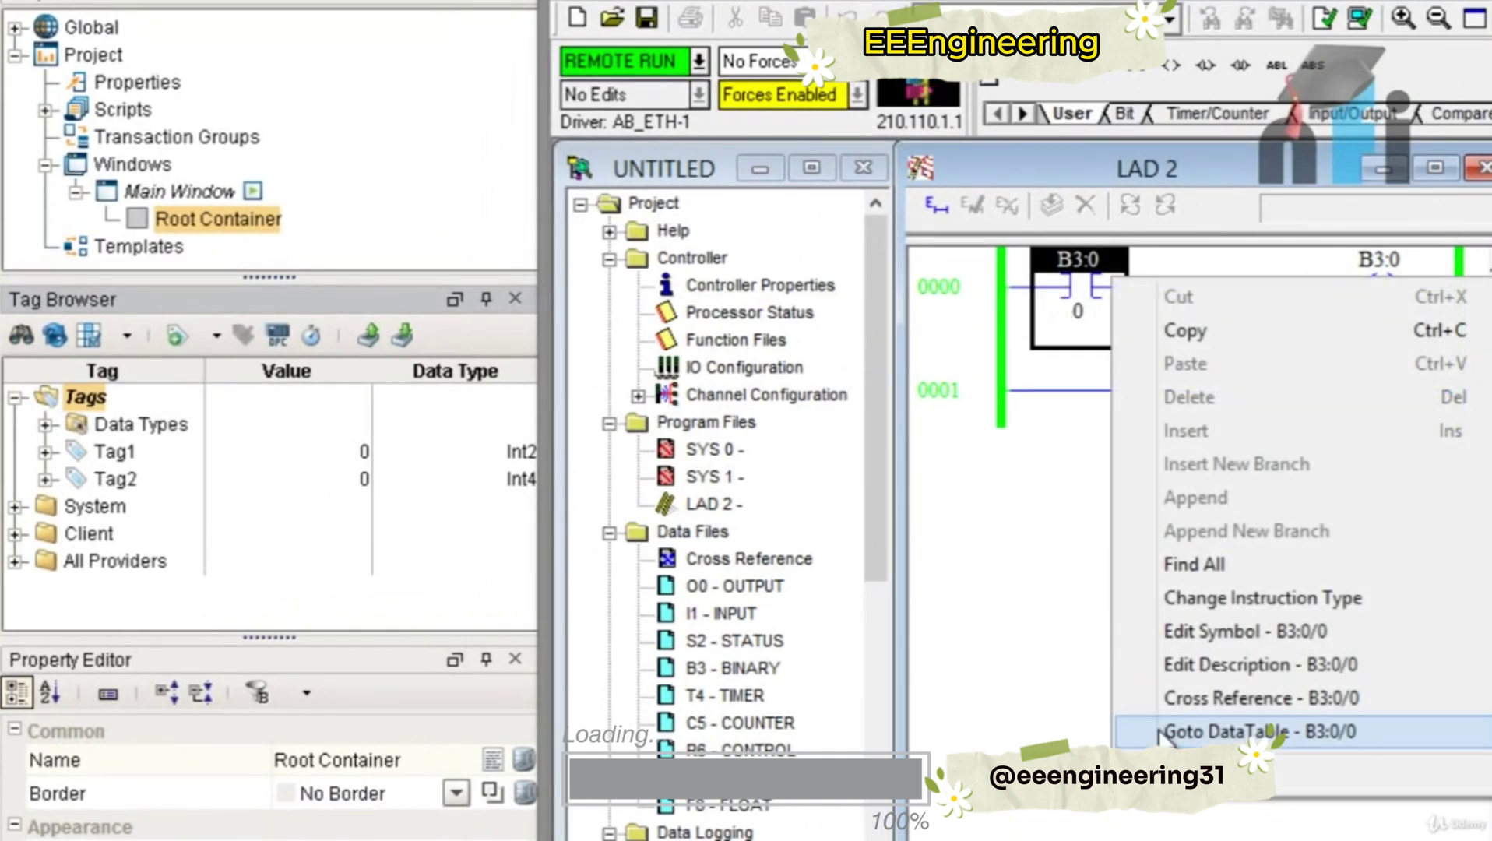
{"action": "key", "text": "Escape"}
{"action": "key", "text": "ctrl+t"}
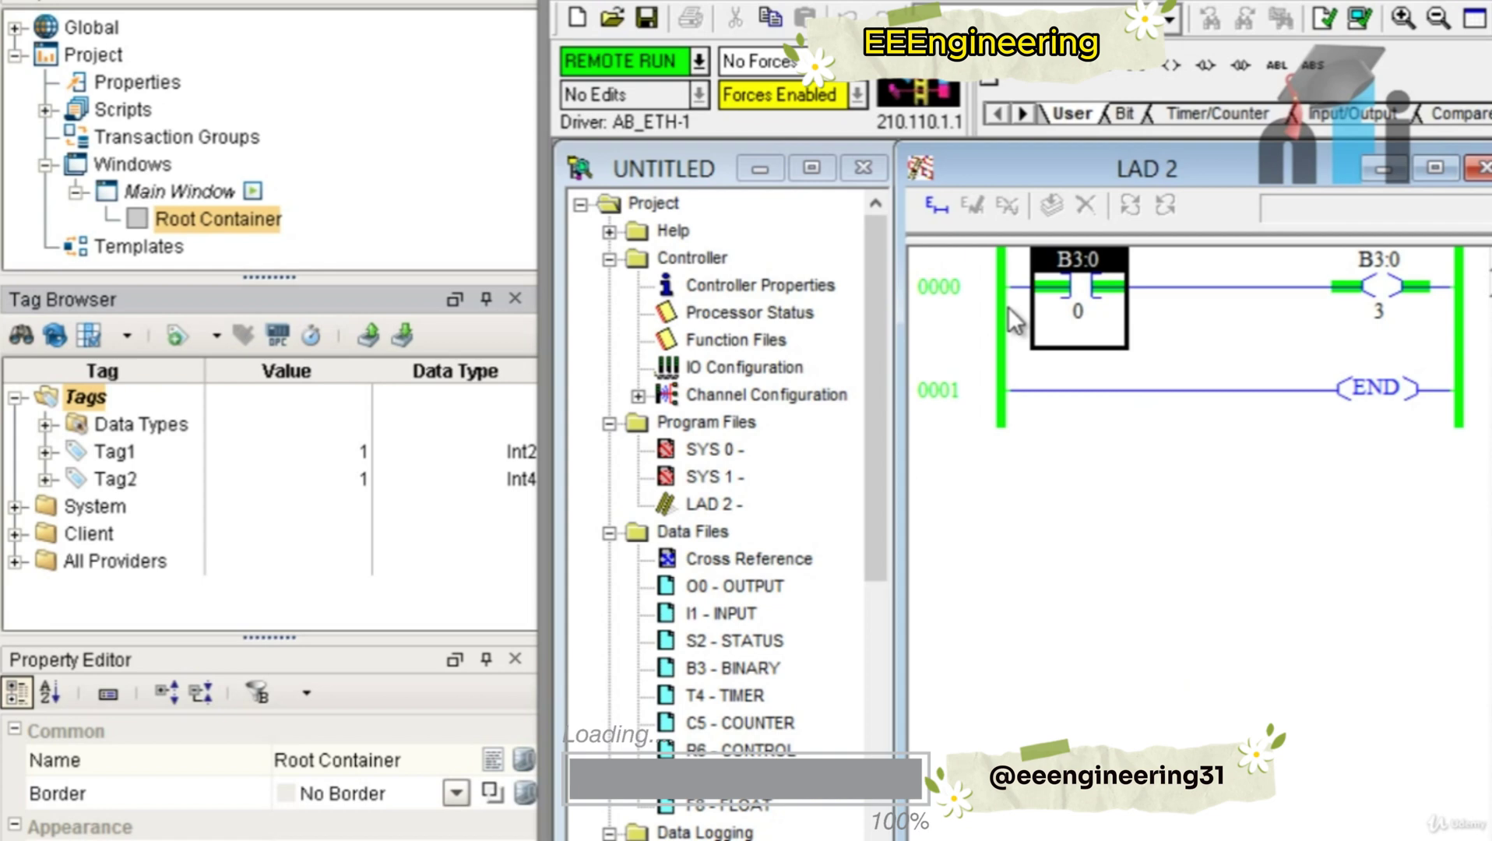
{"action": "right_click", "coordinate": [1034, 298]}
{"action": "key", "text": "Escape"}
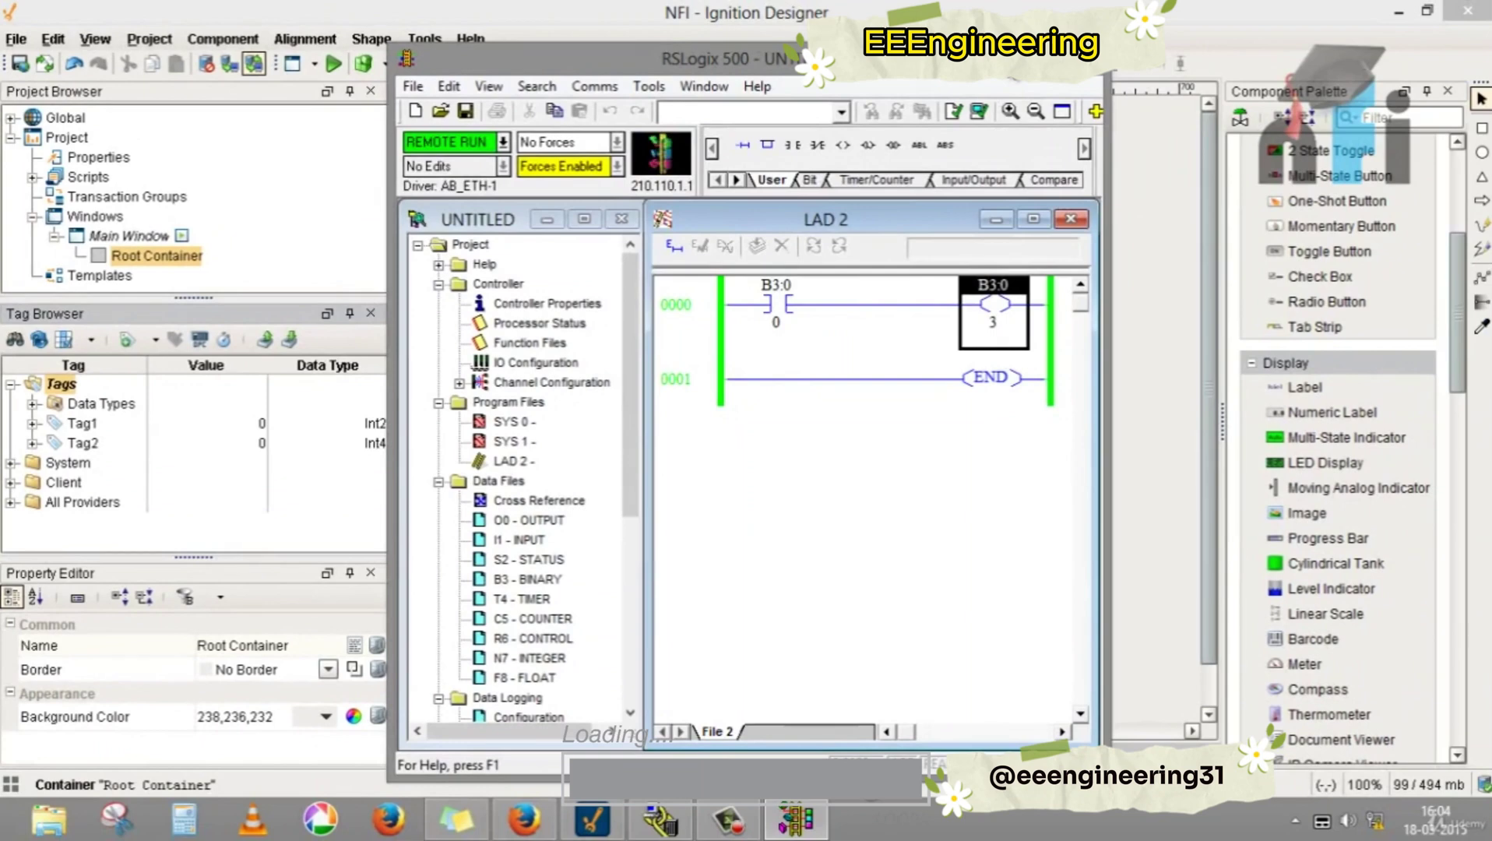
{"action": "key", "text": "alt+Tab"}
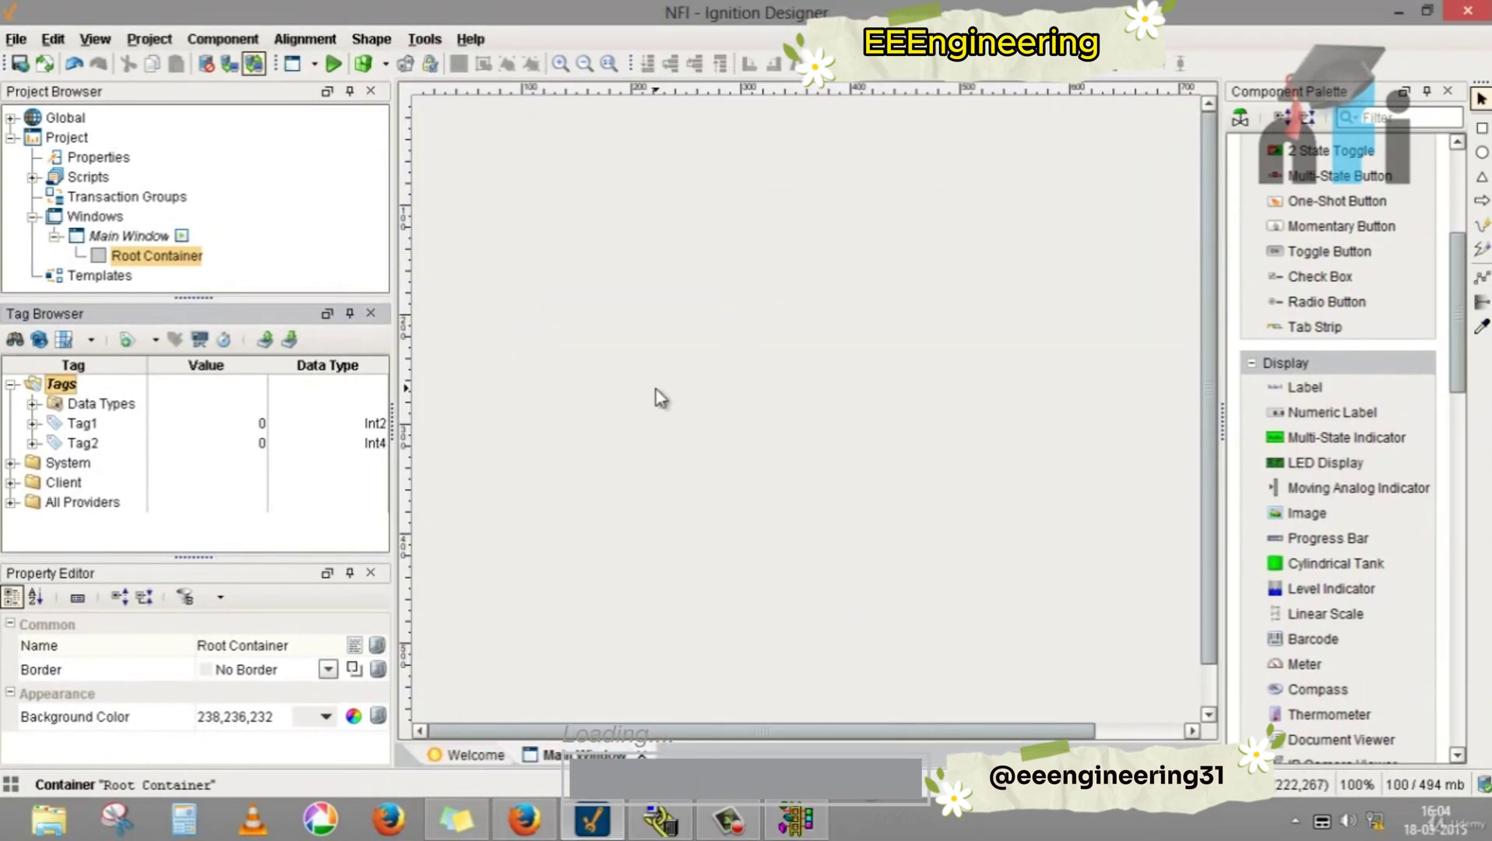
Step: Create a new OPC tag named Tag3, keeping Int4, on Ignition OPC-UA Server
{"action": "right_click", "coordinate": [64, 383]}
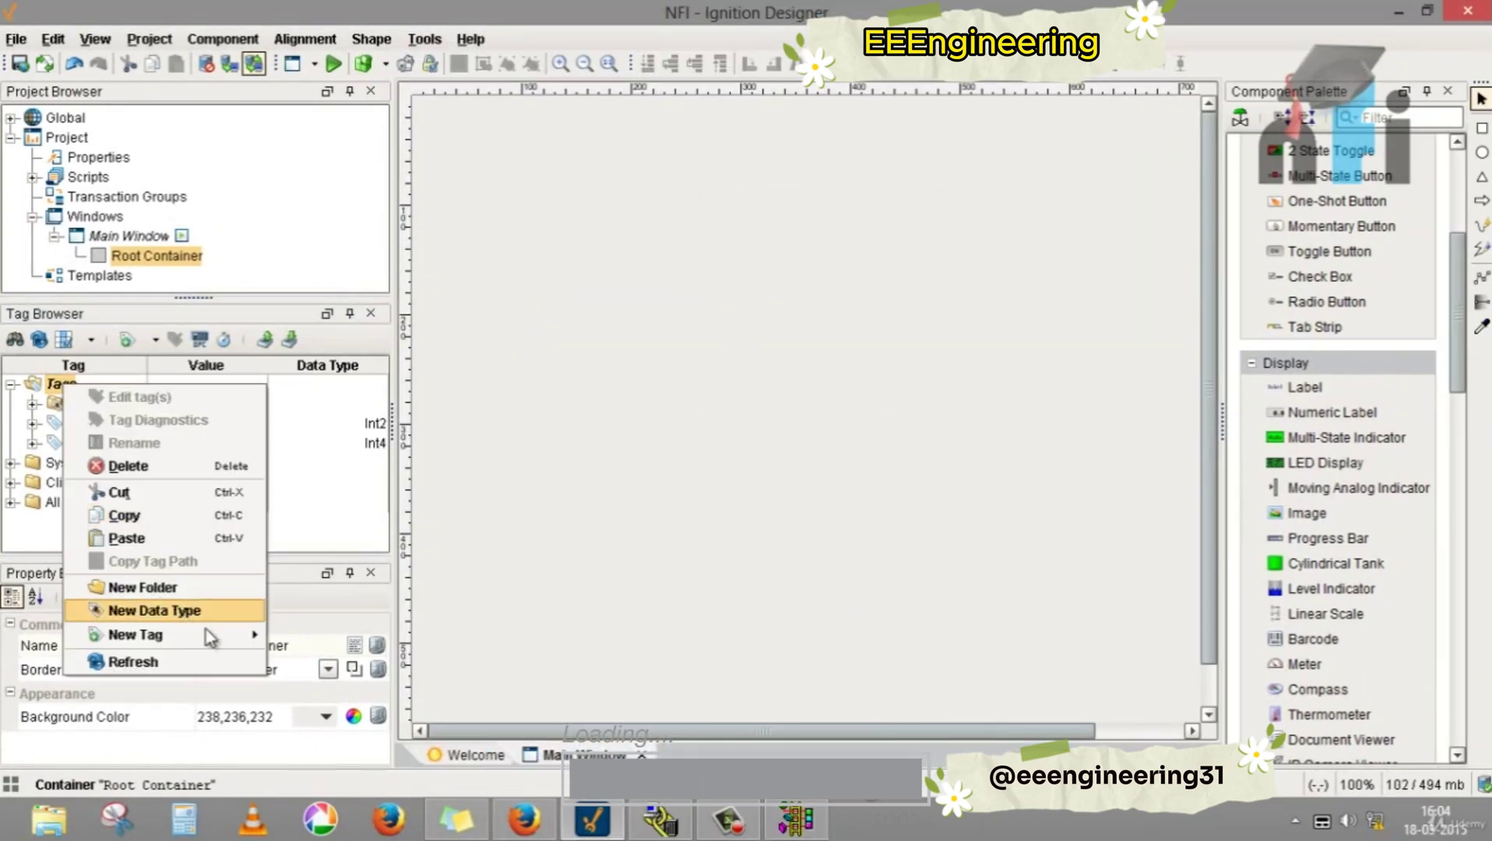
{"action": "mouse_move", "coordinate": [209, 636]}
{"action": "left_click", "coordinate": [351, 631]}
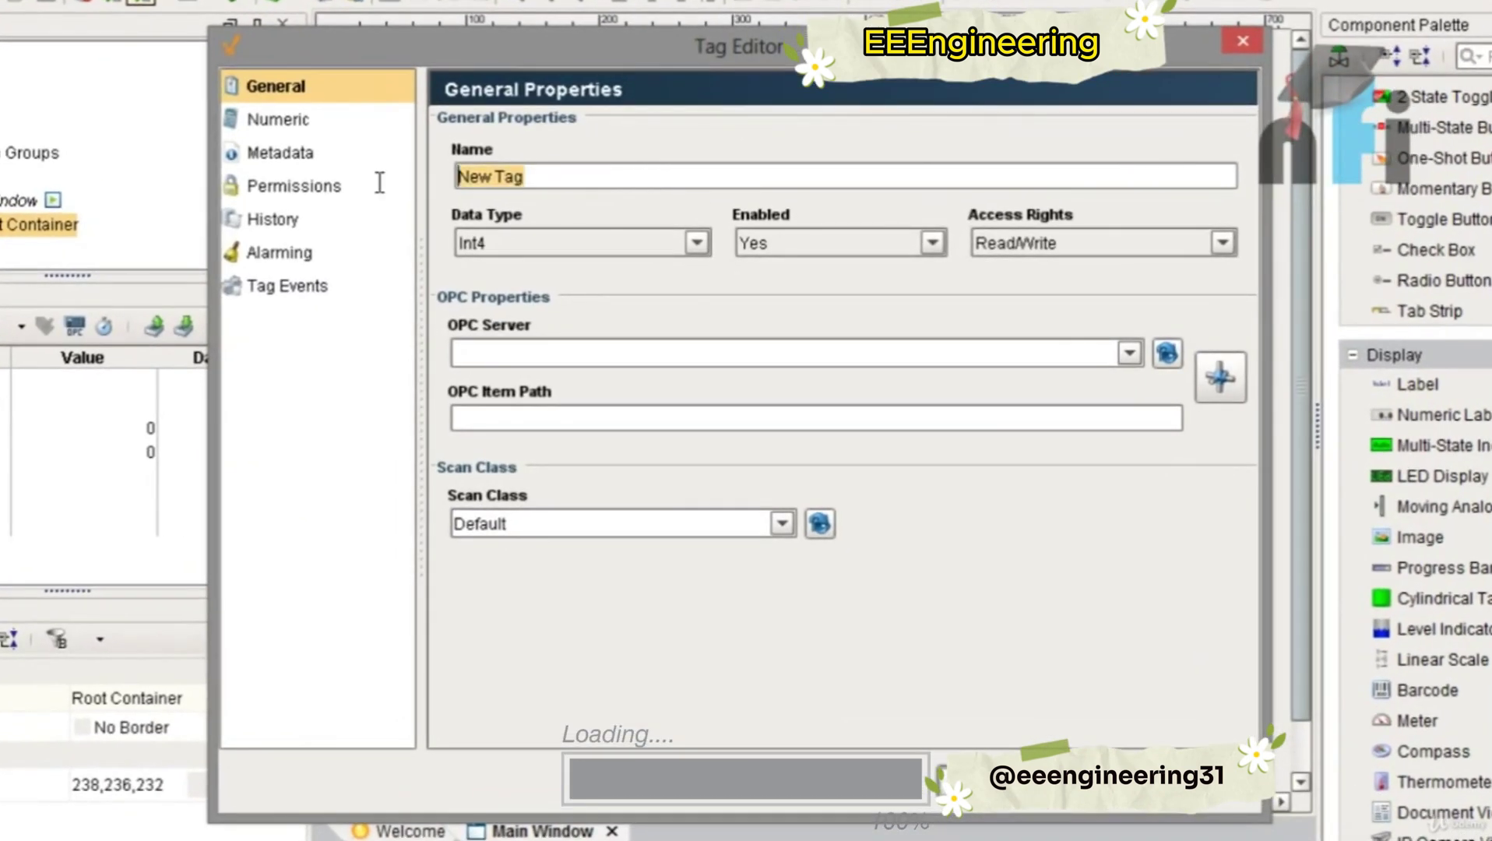
{"action": "type", "text": "Tag3"}
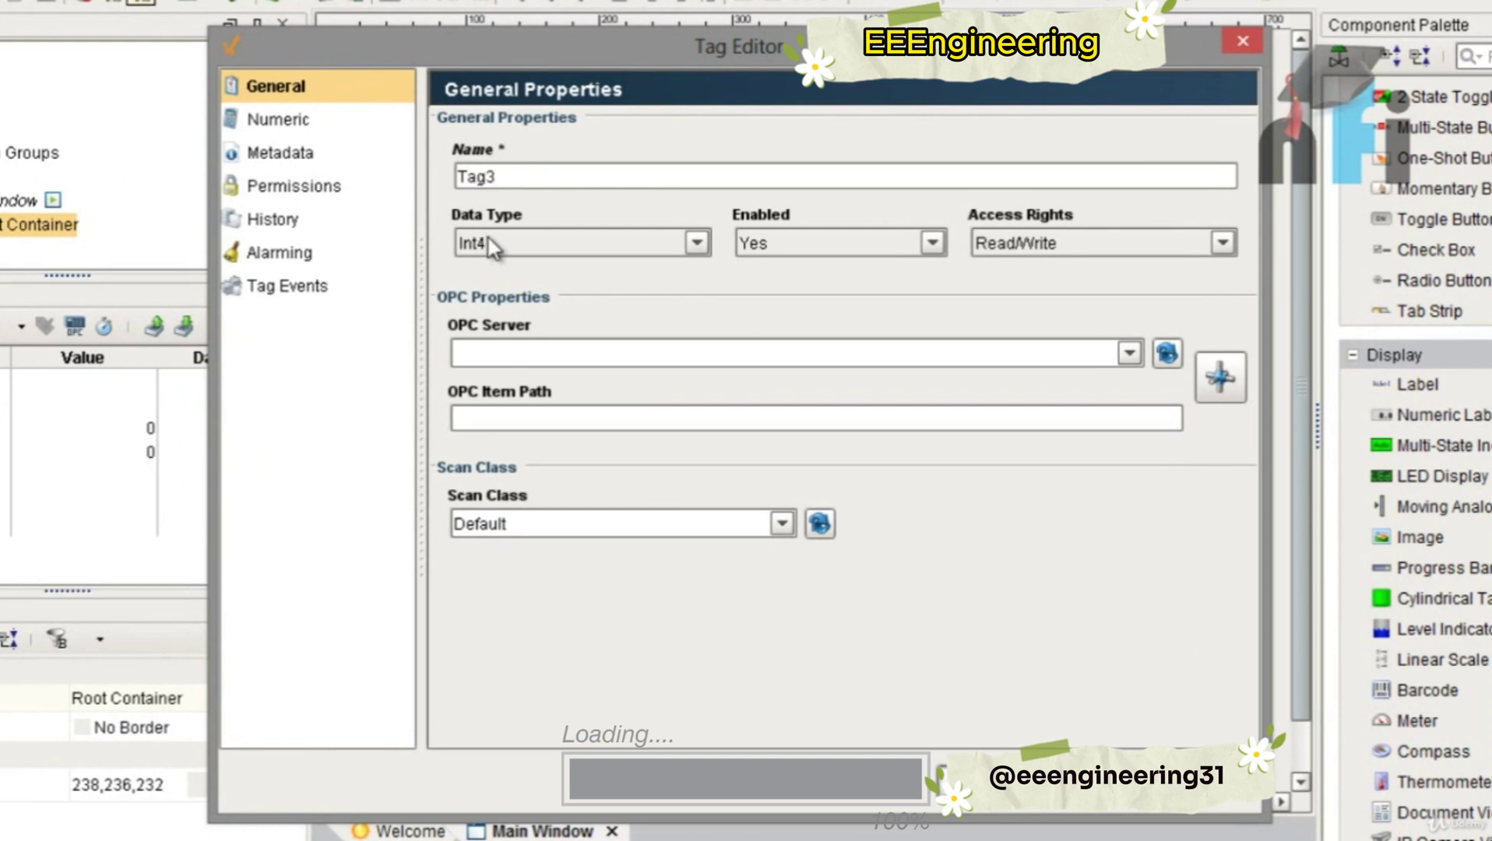
{"action": "left_click", "coordinate": [510, 244]}
{"action": "left_click", "coordinate": [488, 298]}
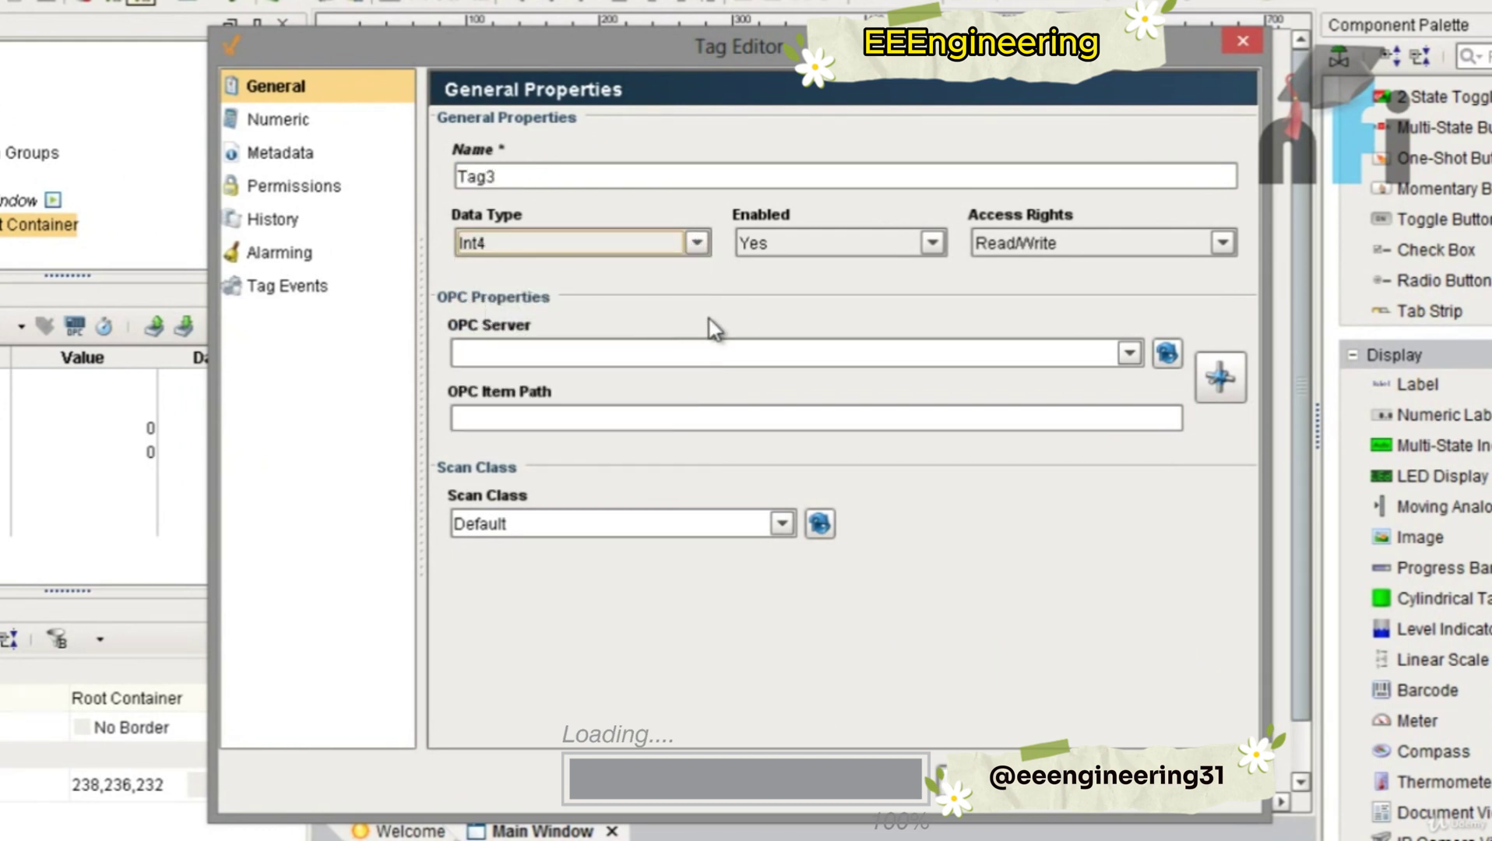
{"action": "left_click", "coordinate": [697, 243]}
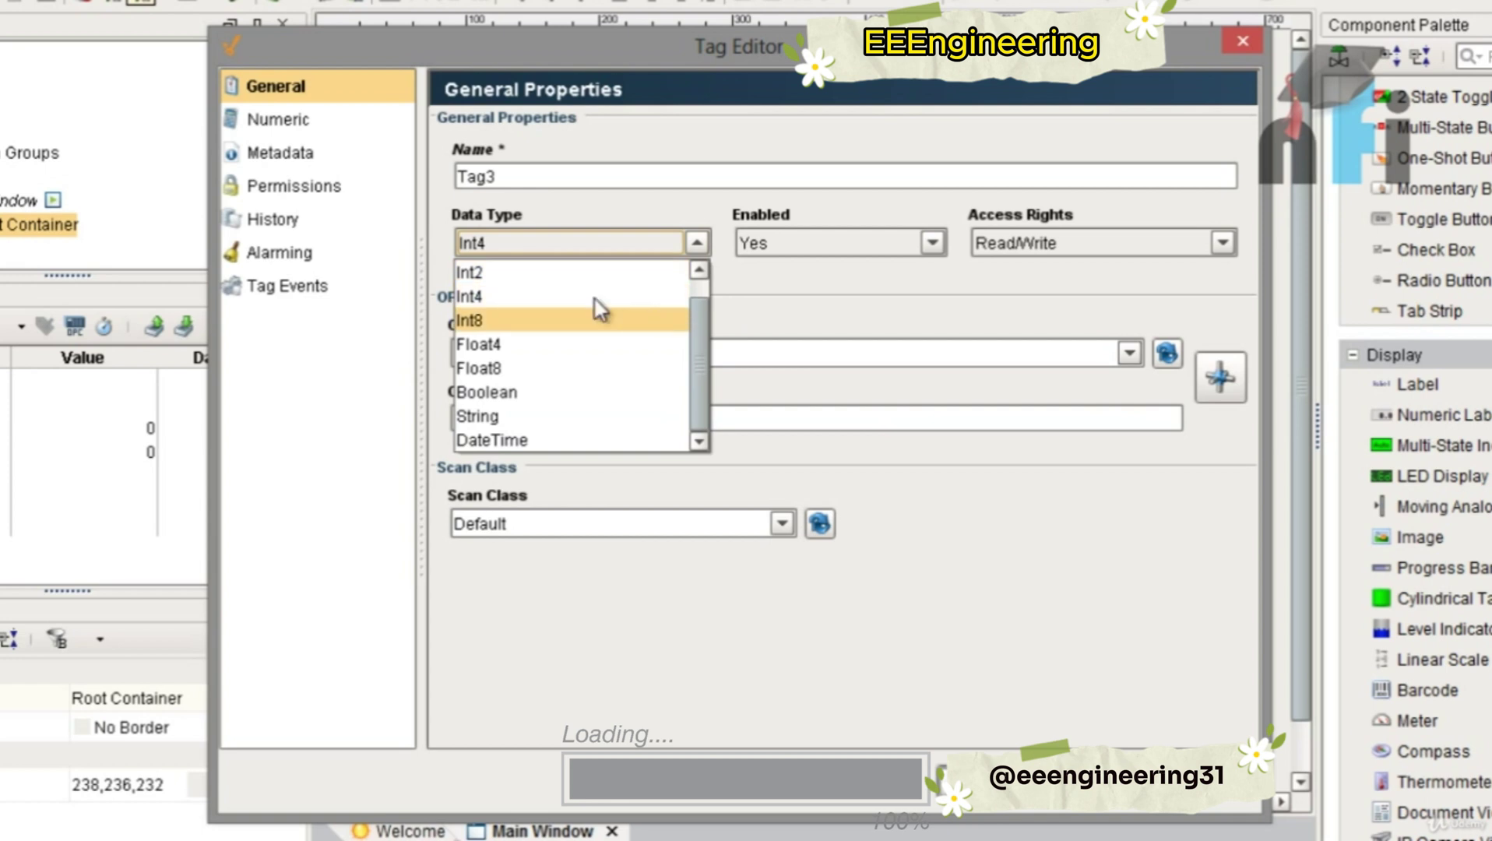
{"action": "left_click", "coordinate": [633, 309]}
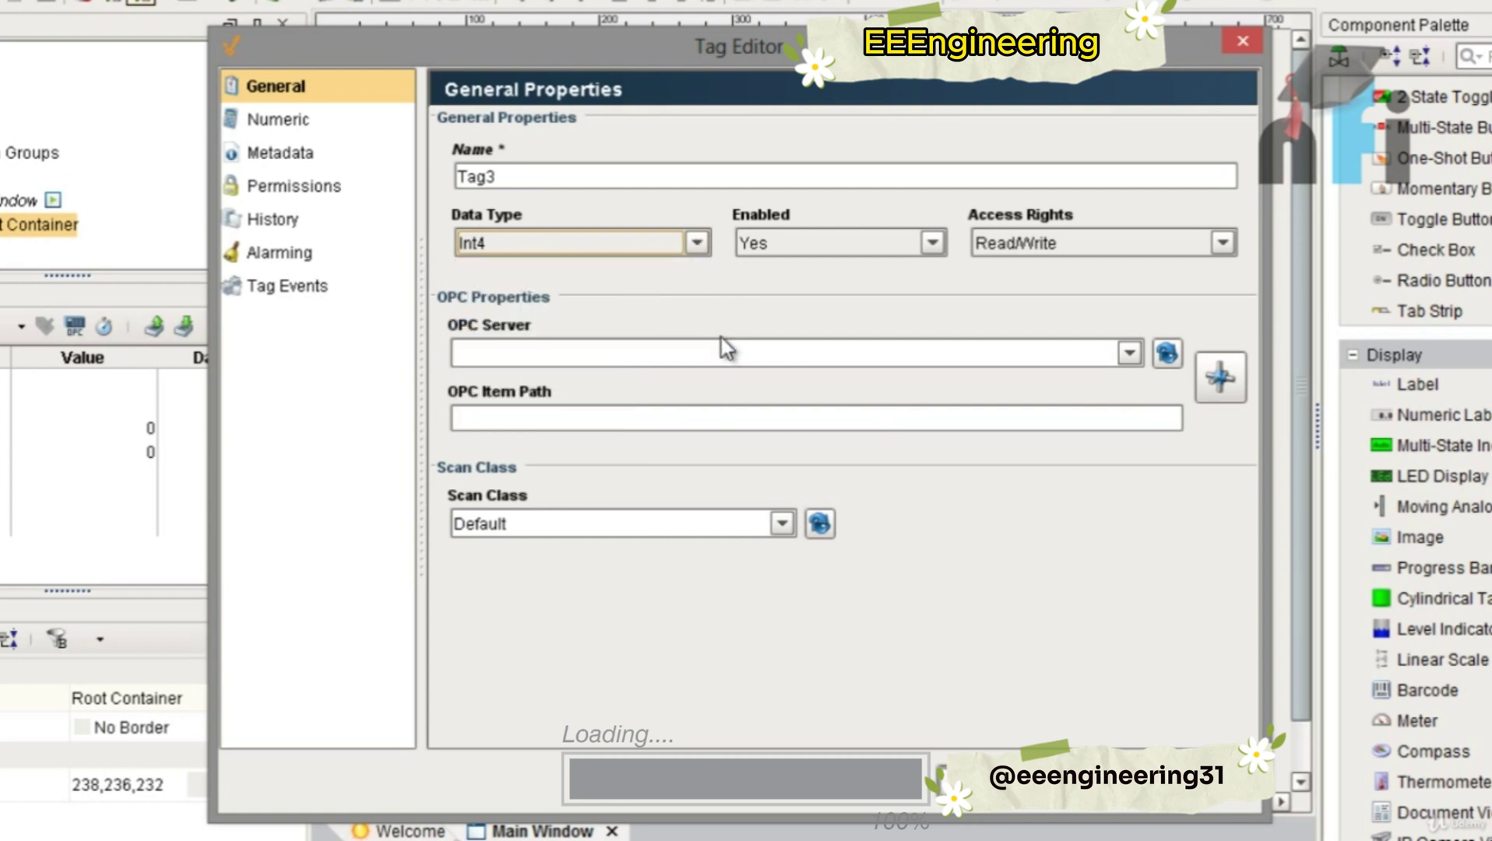
{"action": "left_click", "coordinate": [1127, 352]}
{"action": "left_click", "coordinate": [1111, 386]}
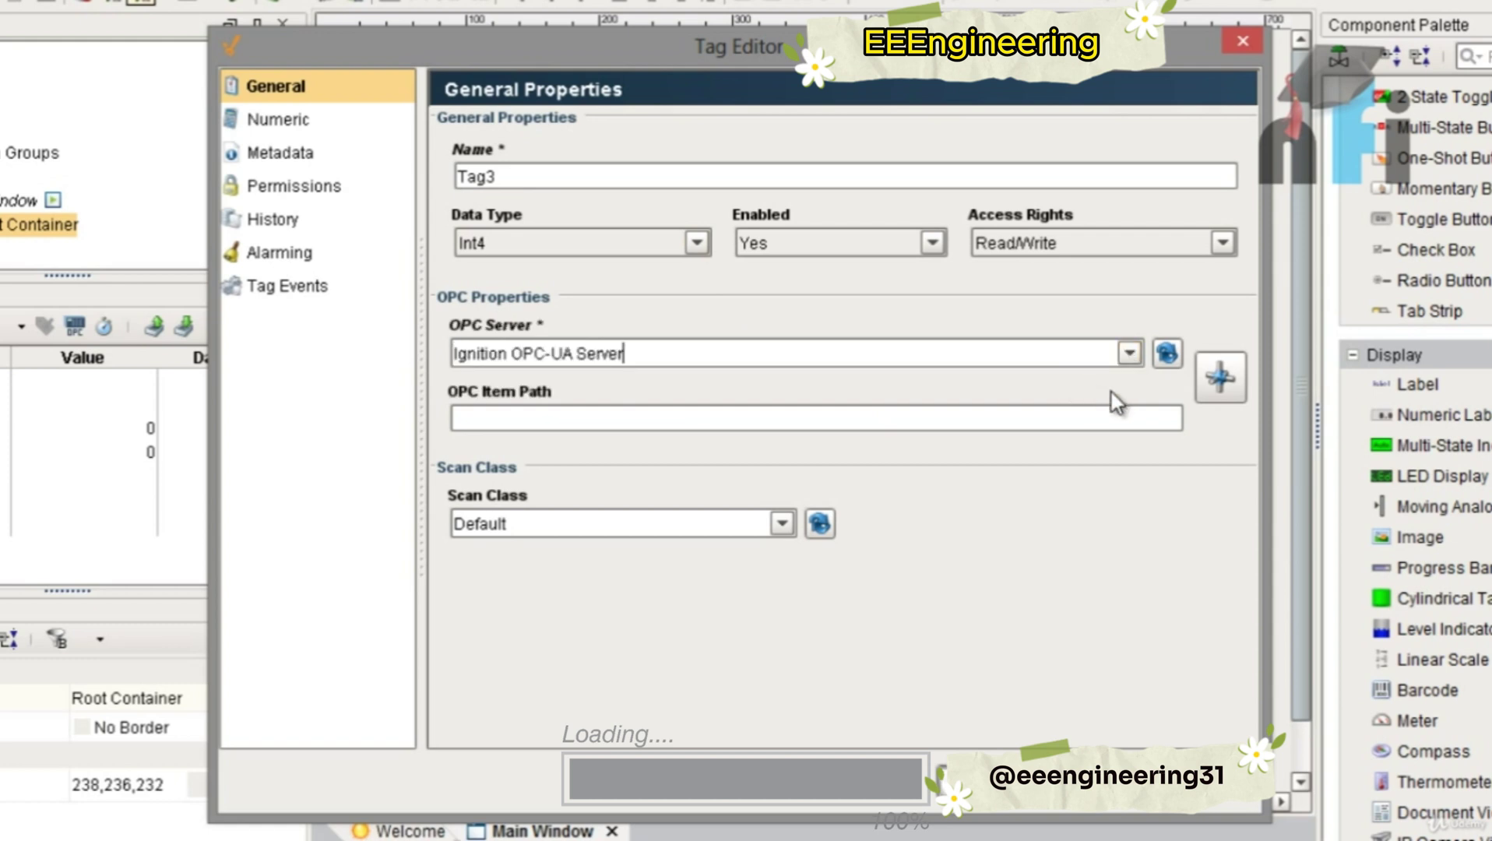
Step: Link Tag3 to [M1400] > N7 > N7:0 and save it
{"action": "left_click", "coordinate": [586, 207]}
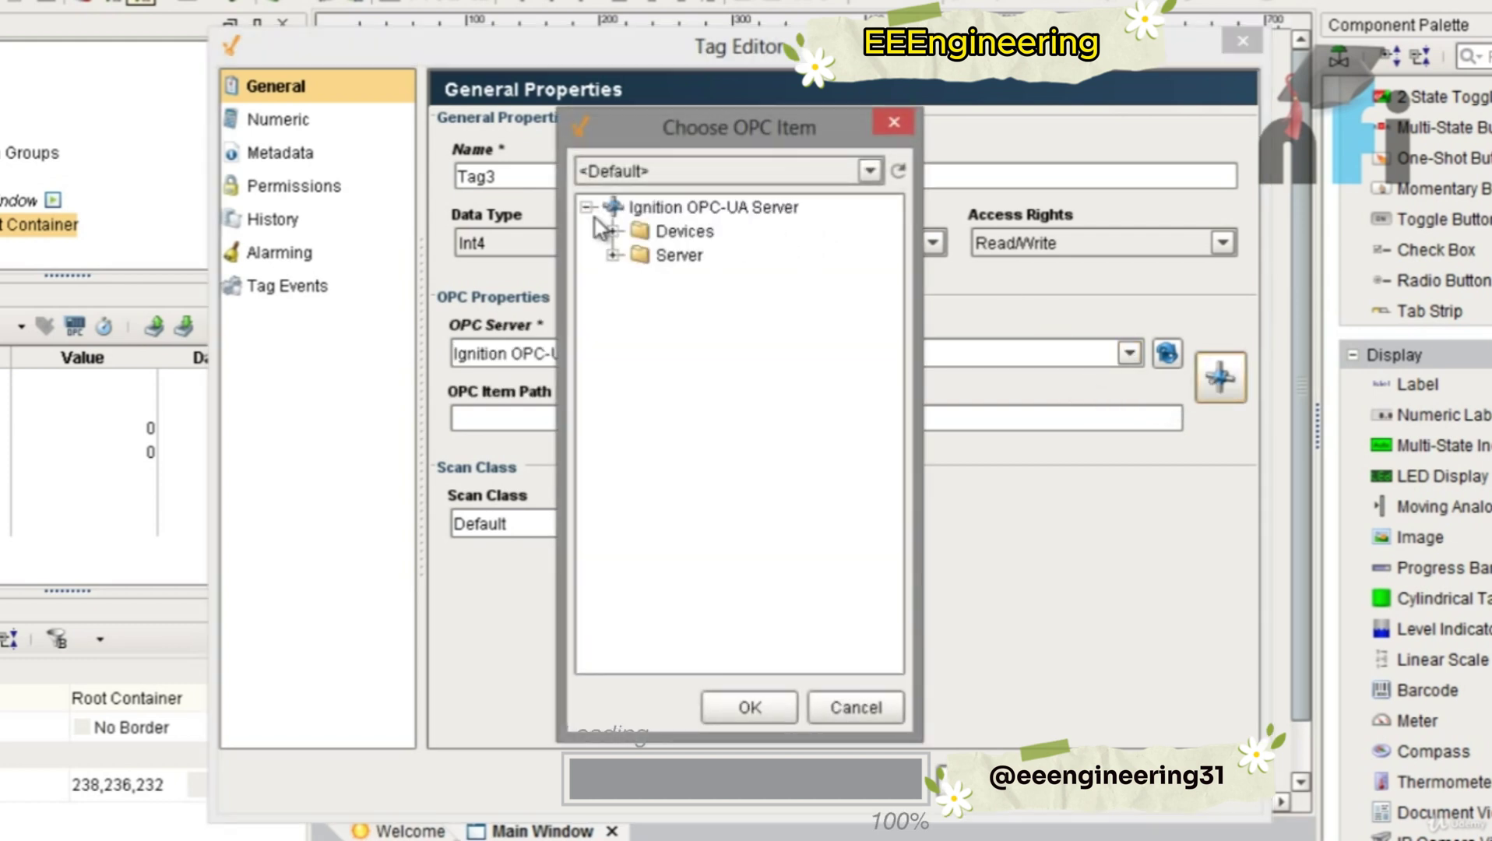
{"action": "left_click", "coordinate": [613, 232]}
{"action": "left_click", "coordinate": [639, 255]}
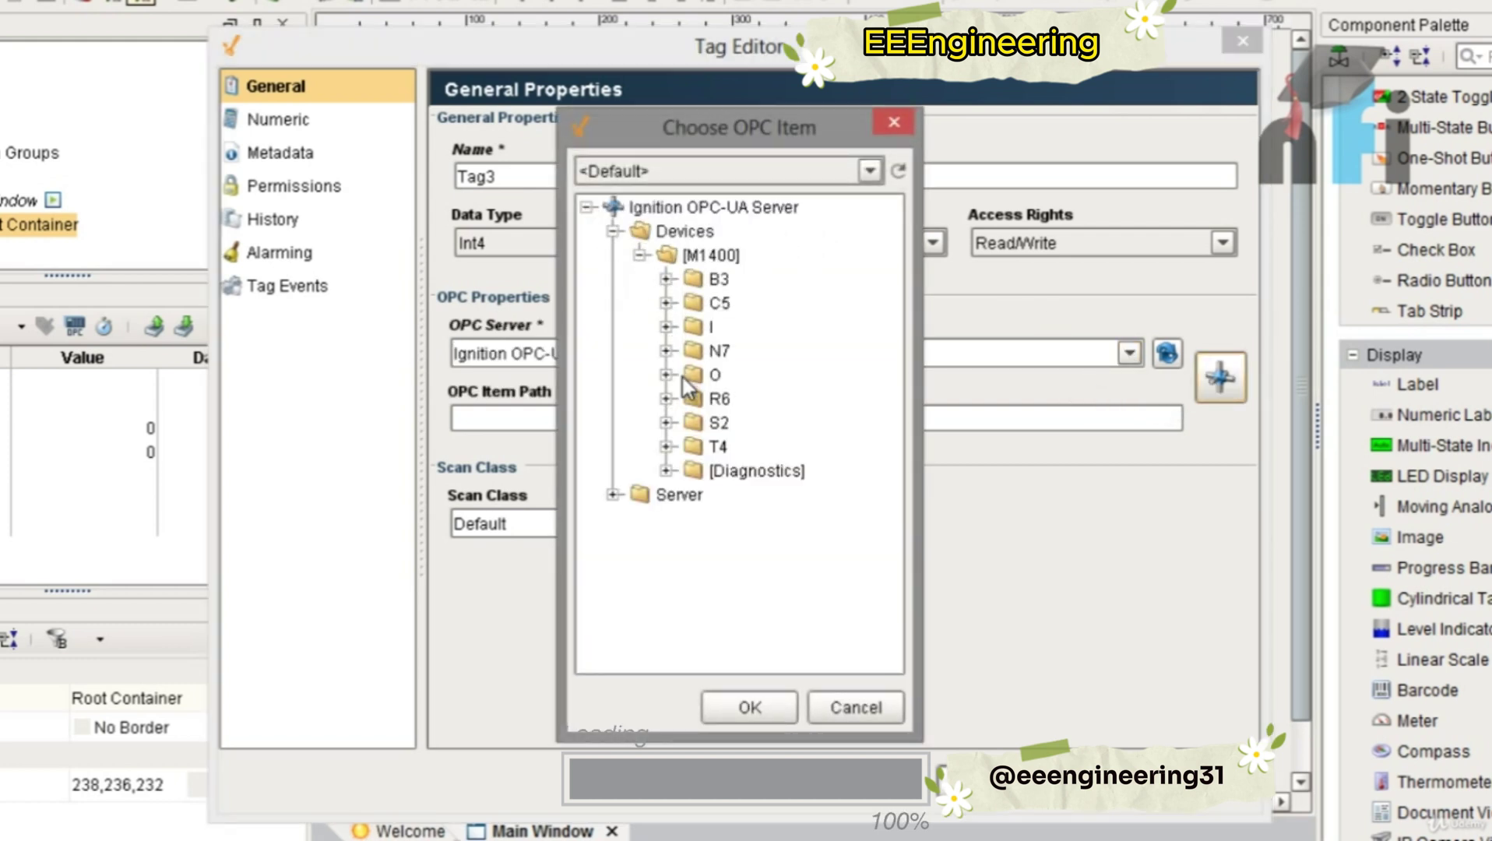
{"action": "left_click", "coordinate": [666, 350]}
{"action": "left_click", "coordinate": [692, 375]}
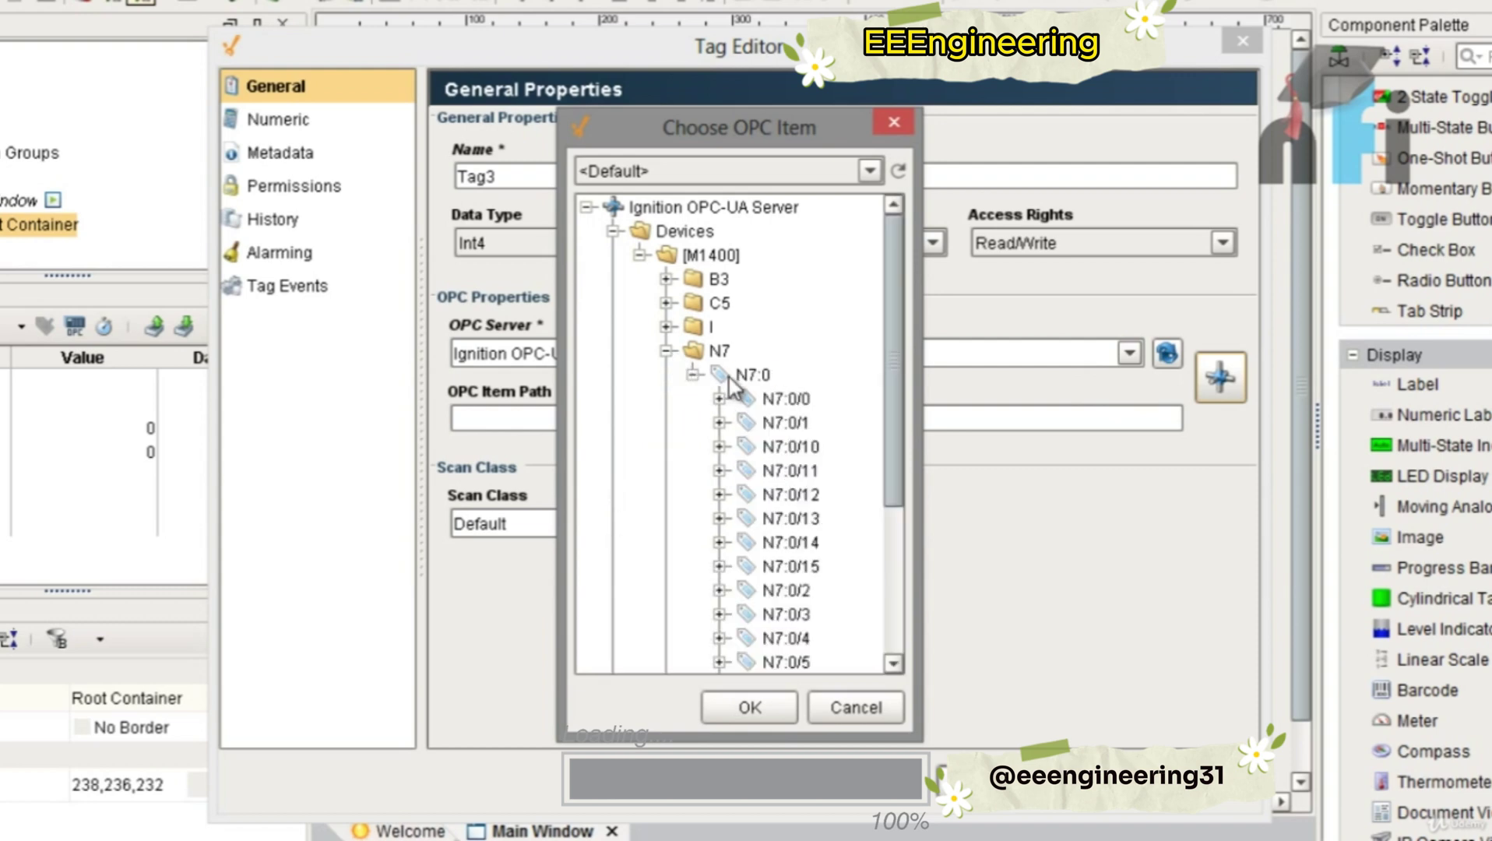
{"action": "left_click", "coordinate": [752, 707]}
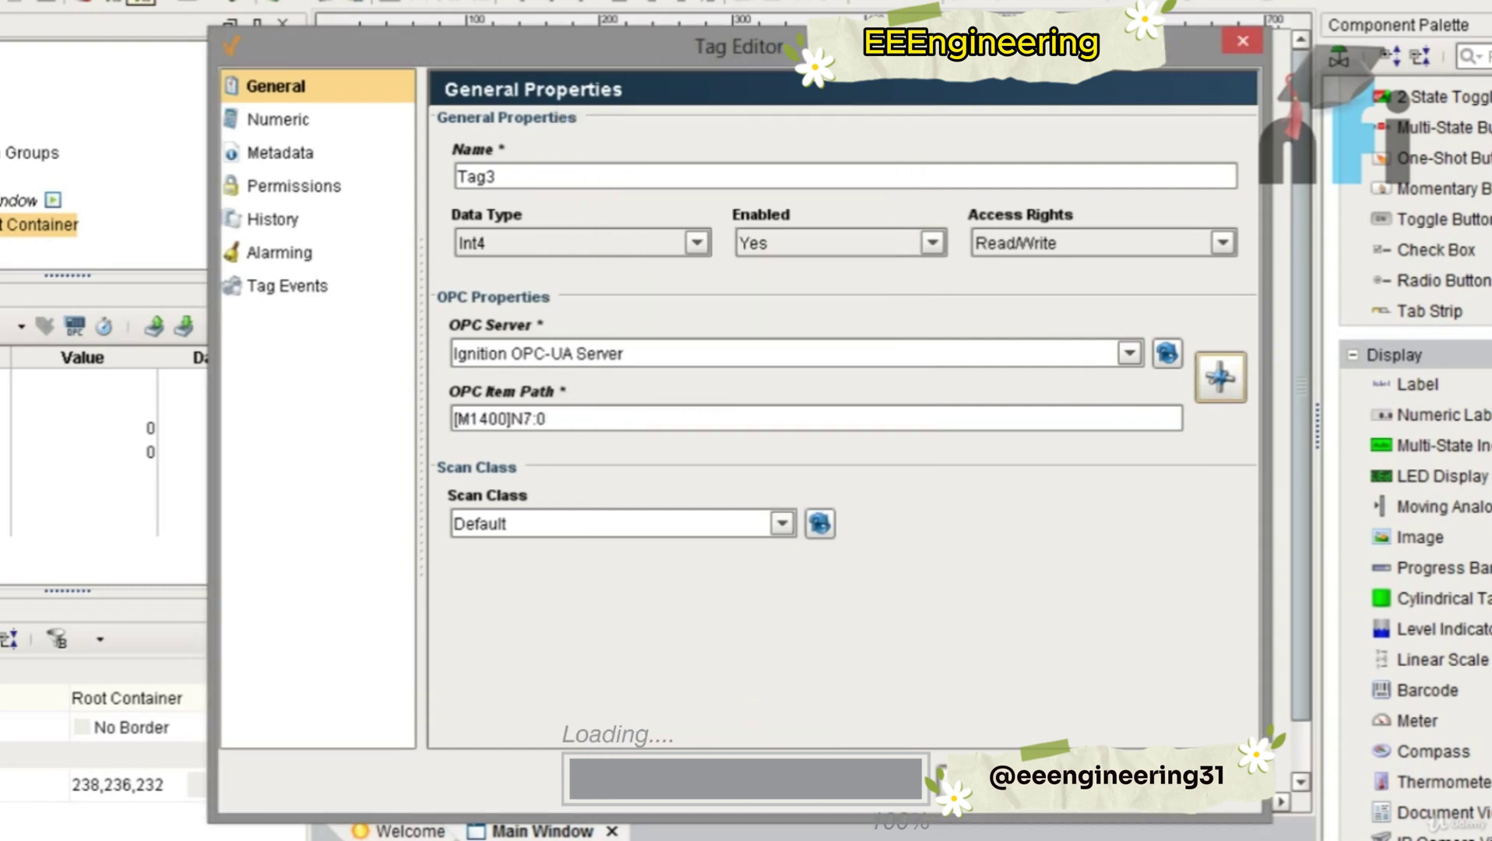
{"action": "key", "text": "Return"}
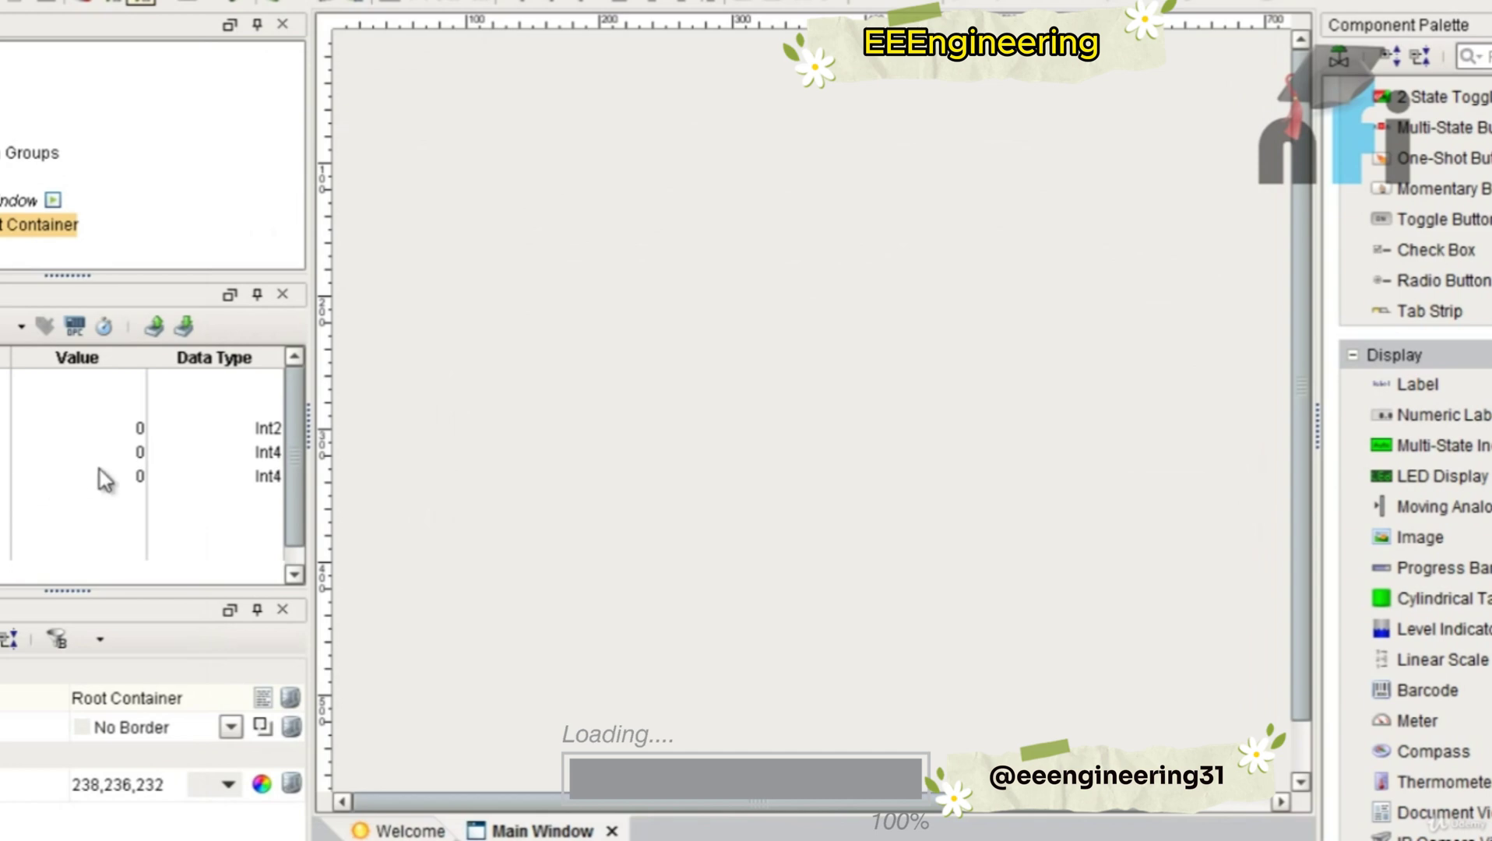
Step: Open the N7 integer file in RSLogix 500 and set N7:0 to 12, then to 10
{"action": "key", "text": "alt+Tab"}
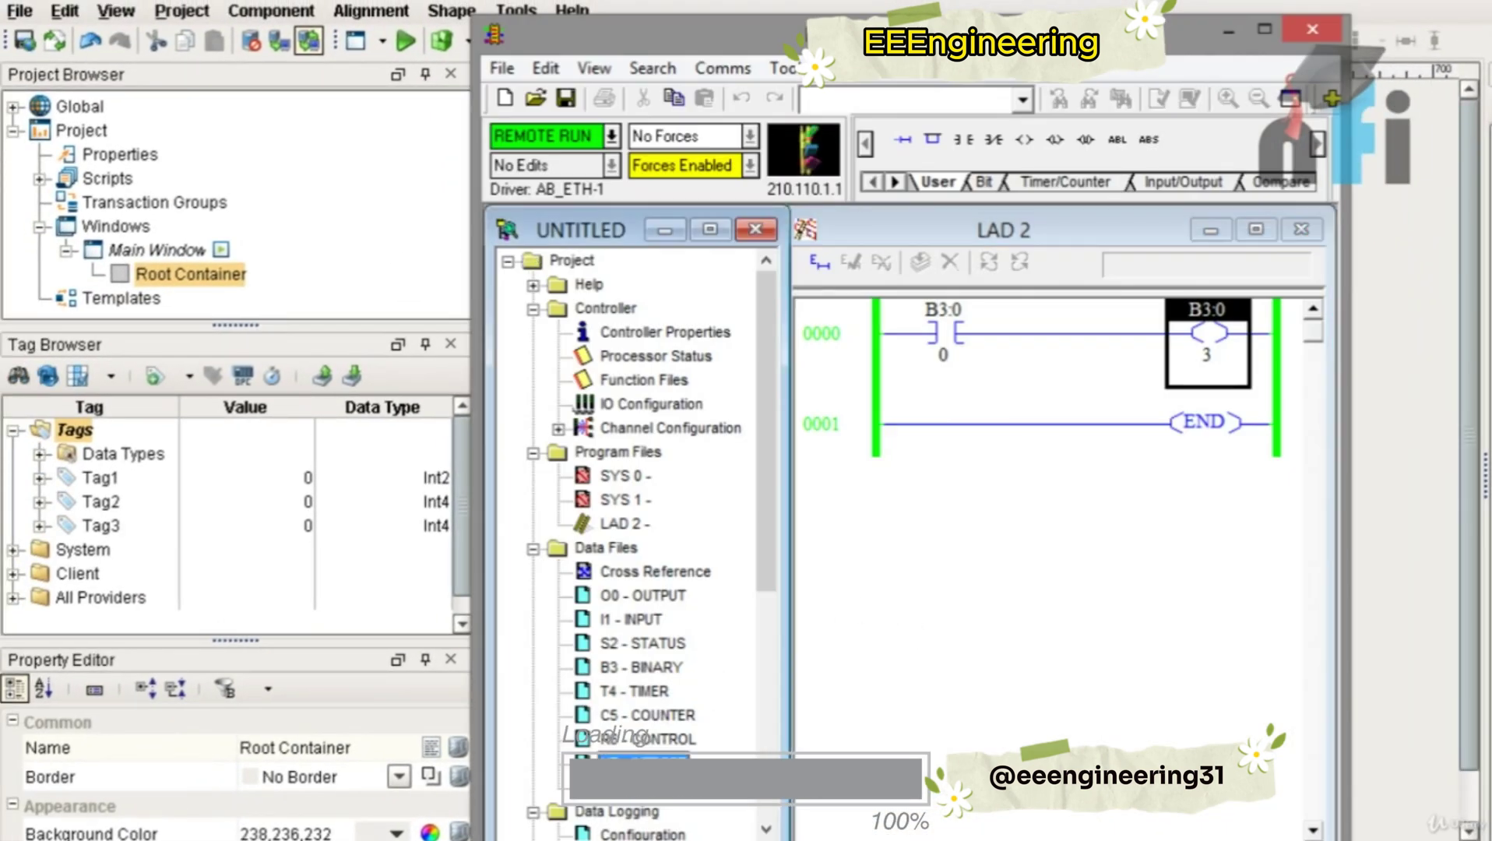
{"action": "double_click", "coordinate": [634, 752]}
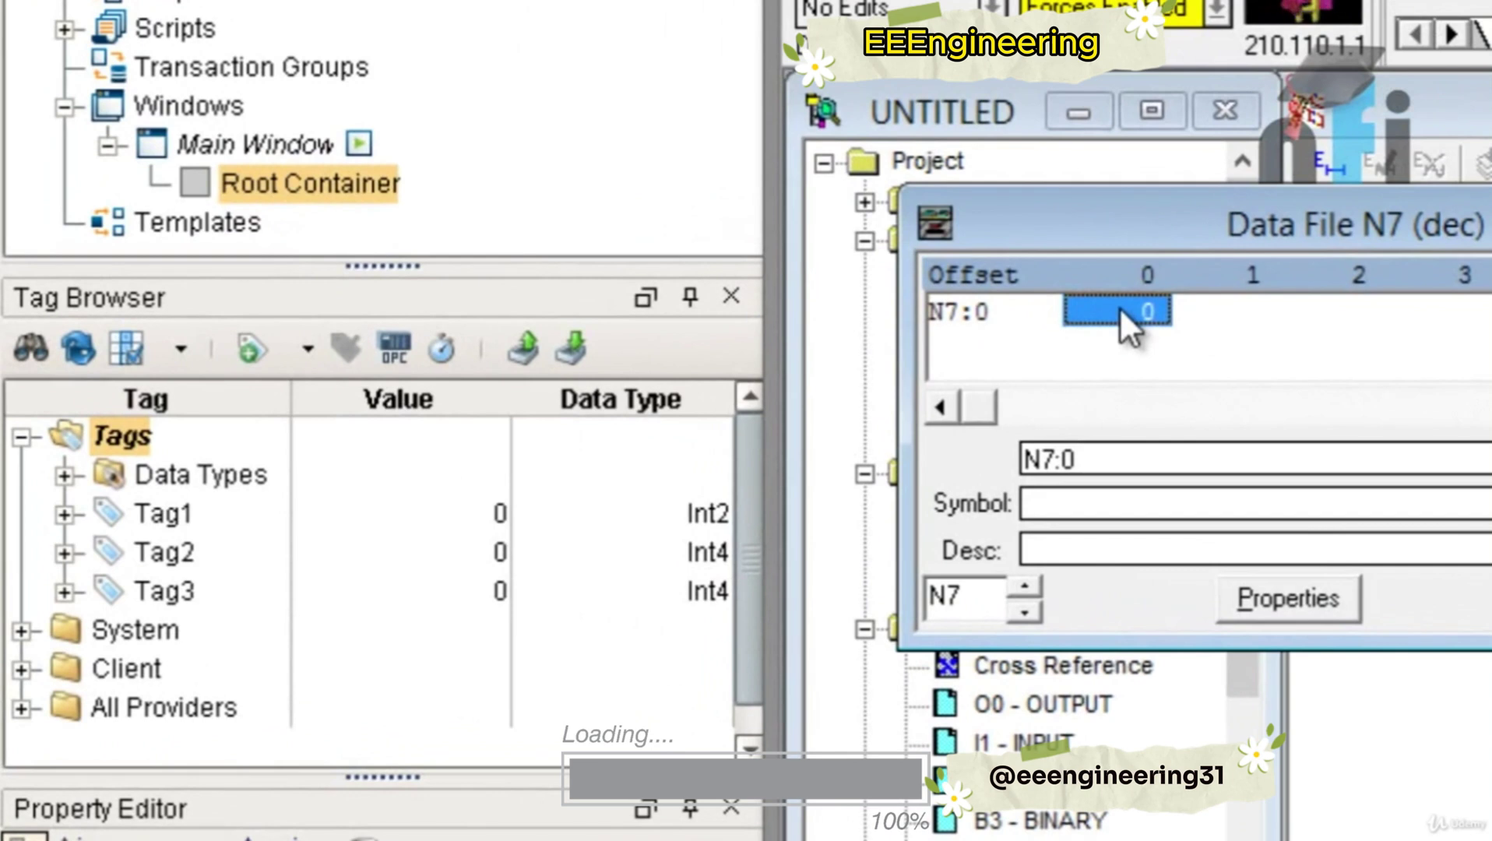
{"action": "left_click", "coordinate": [790, 349]}
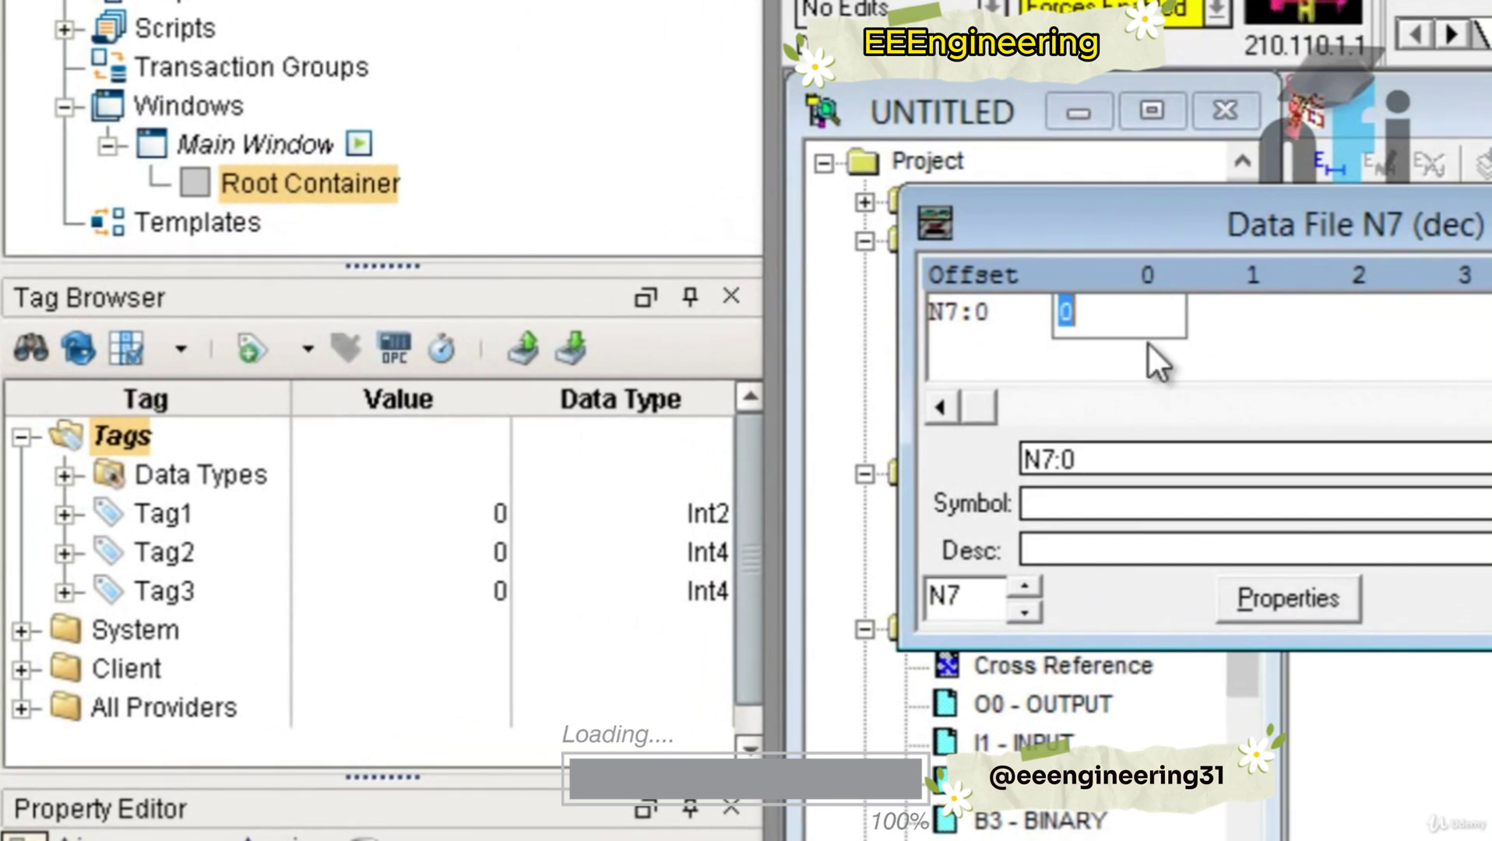
{"action": "type", "text": "12"}
{"action": "key", "text": "Return"}
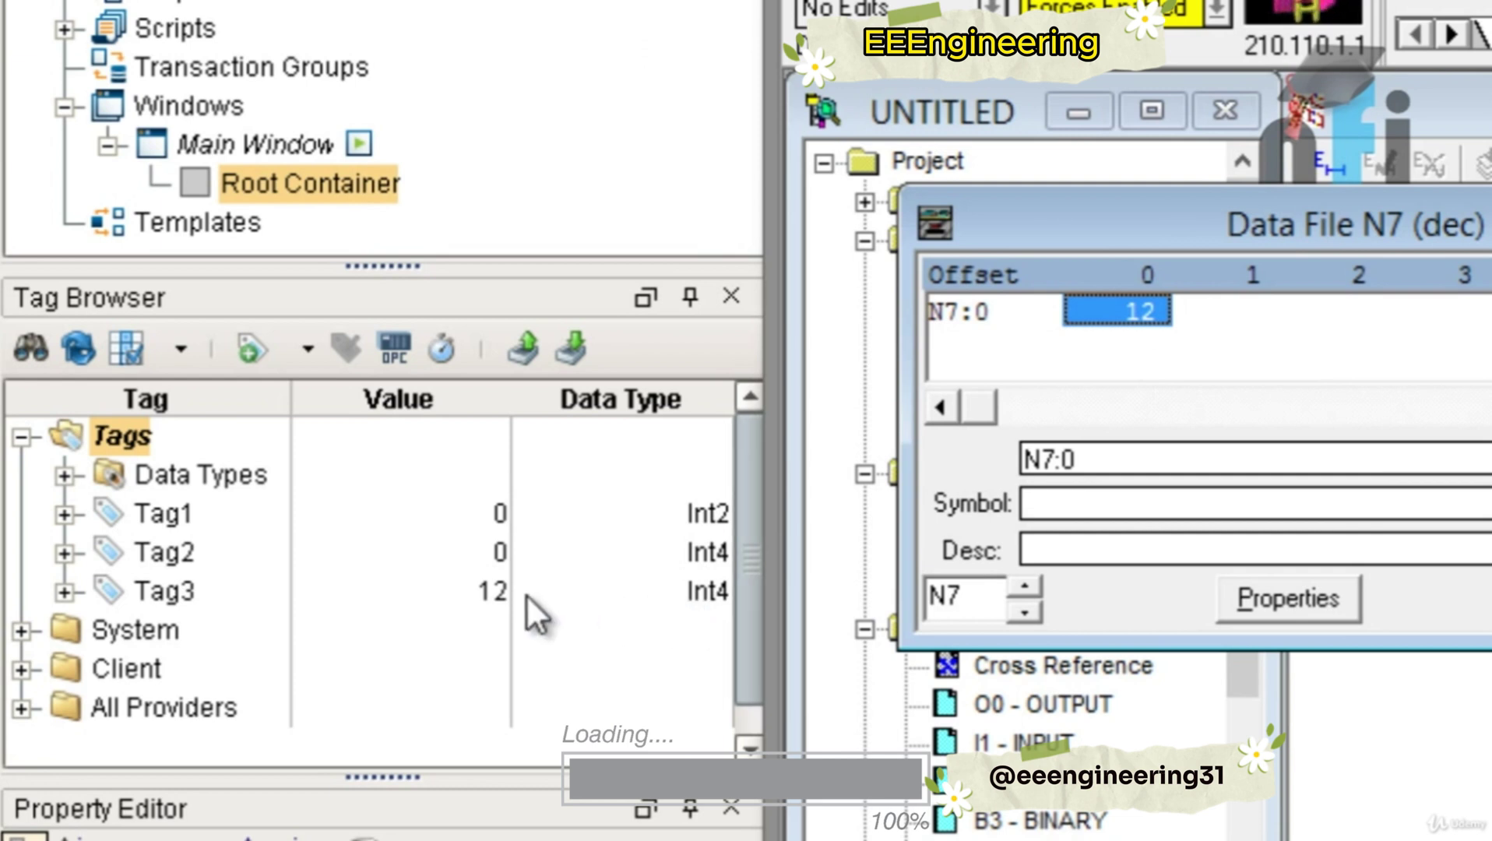
{"action": "double_click", "coordinate": [1154, 309]}
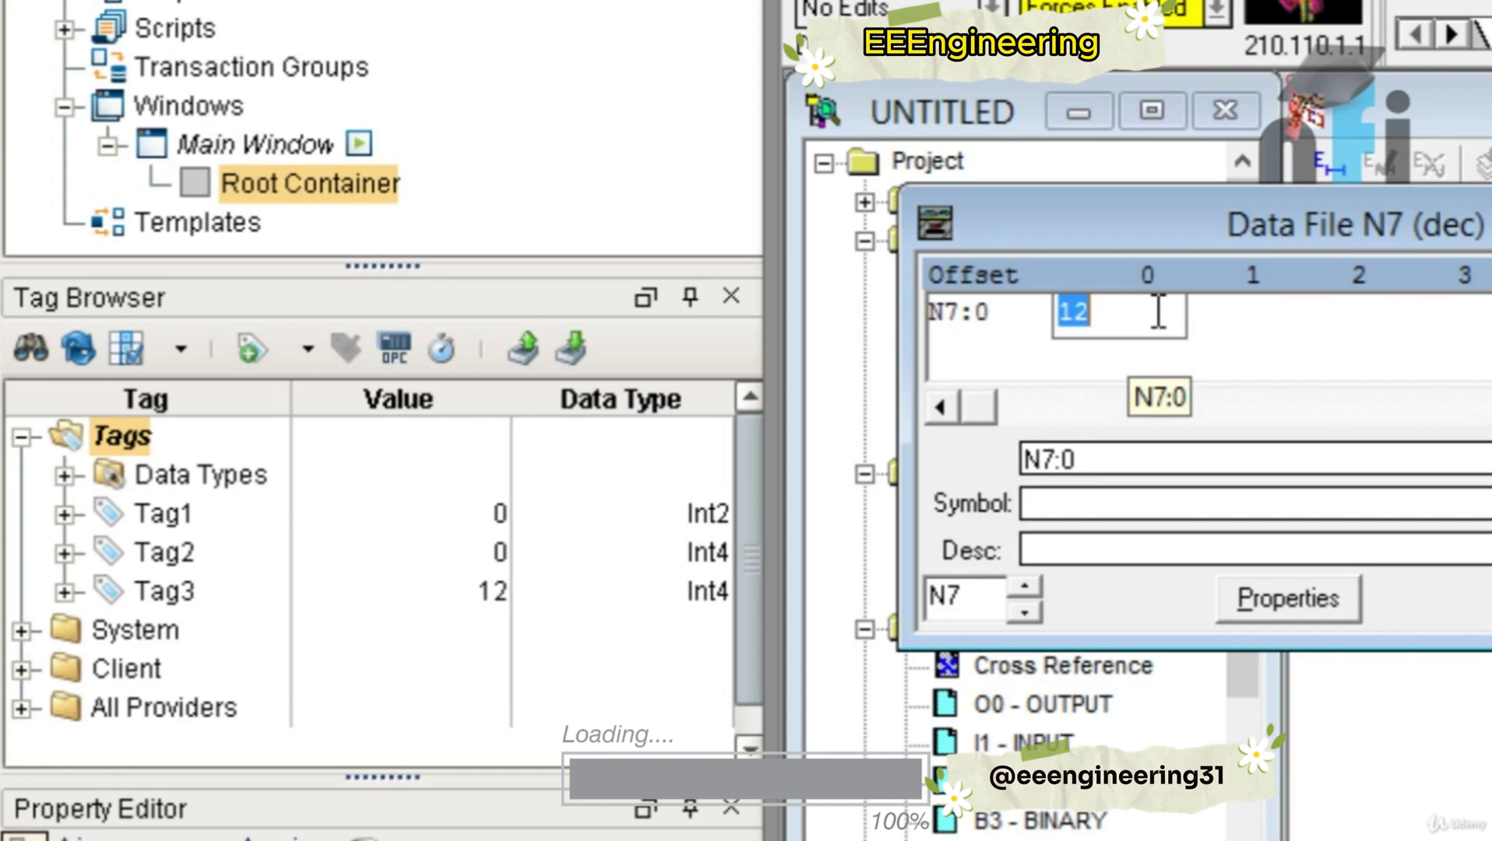
{"action": "type", "text": "10"}
{"action": "key", "text": "Return"}
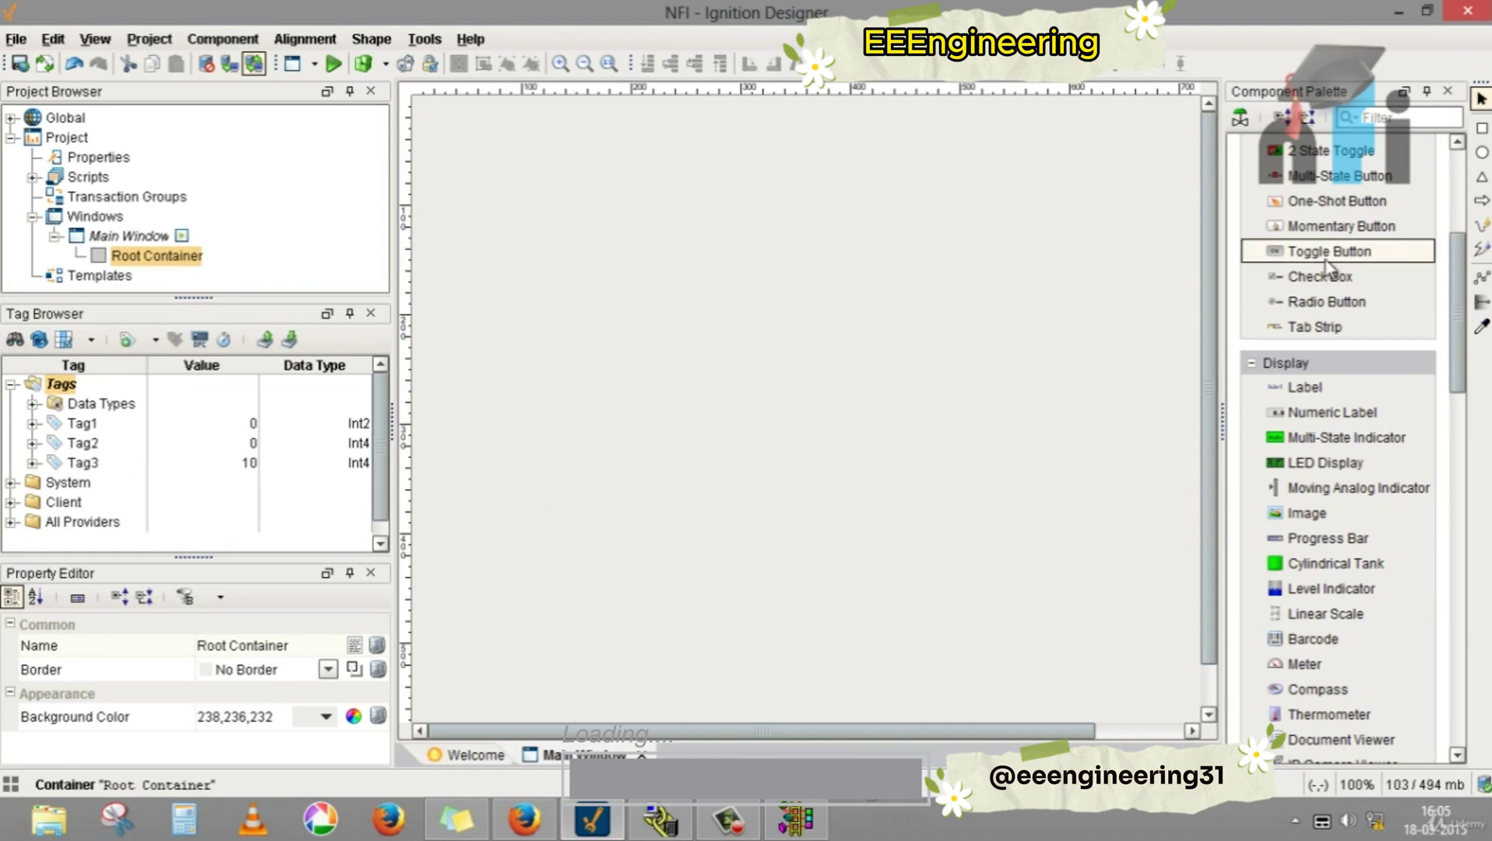
Step: Add memory tag Mtag1 under Tags, replacing its default value 0 with 5
{"action": "right_click", "coordinate": [63, 388]}
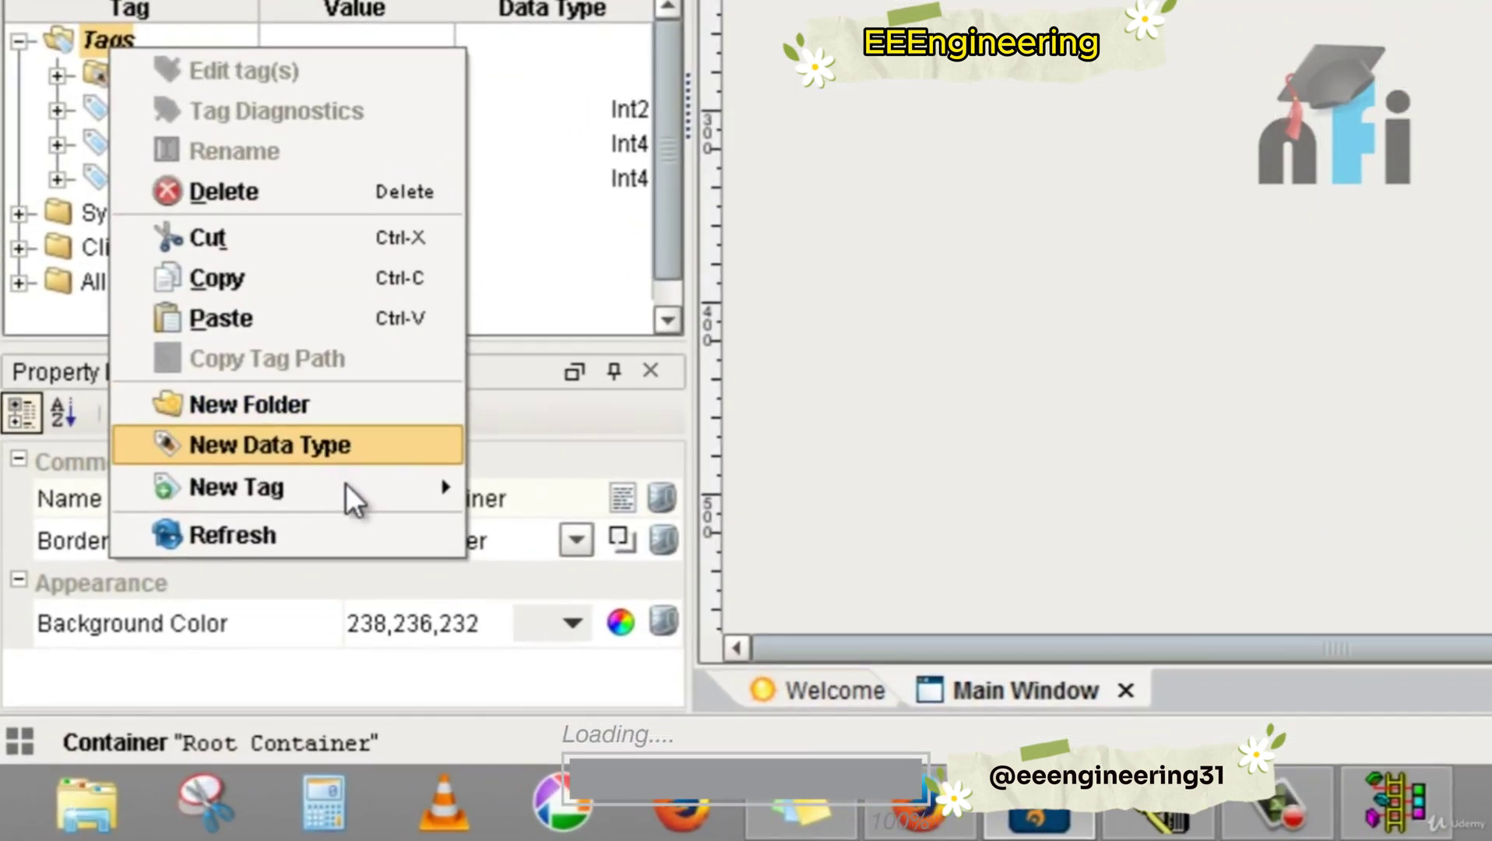
{"action": "mouse_move", "coordinate": [227, 636]}
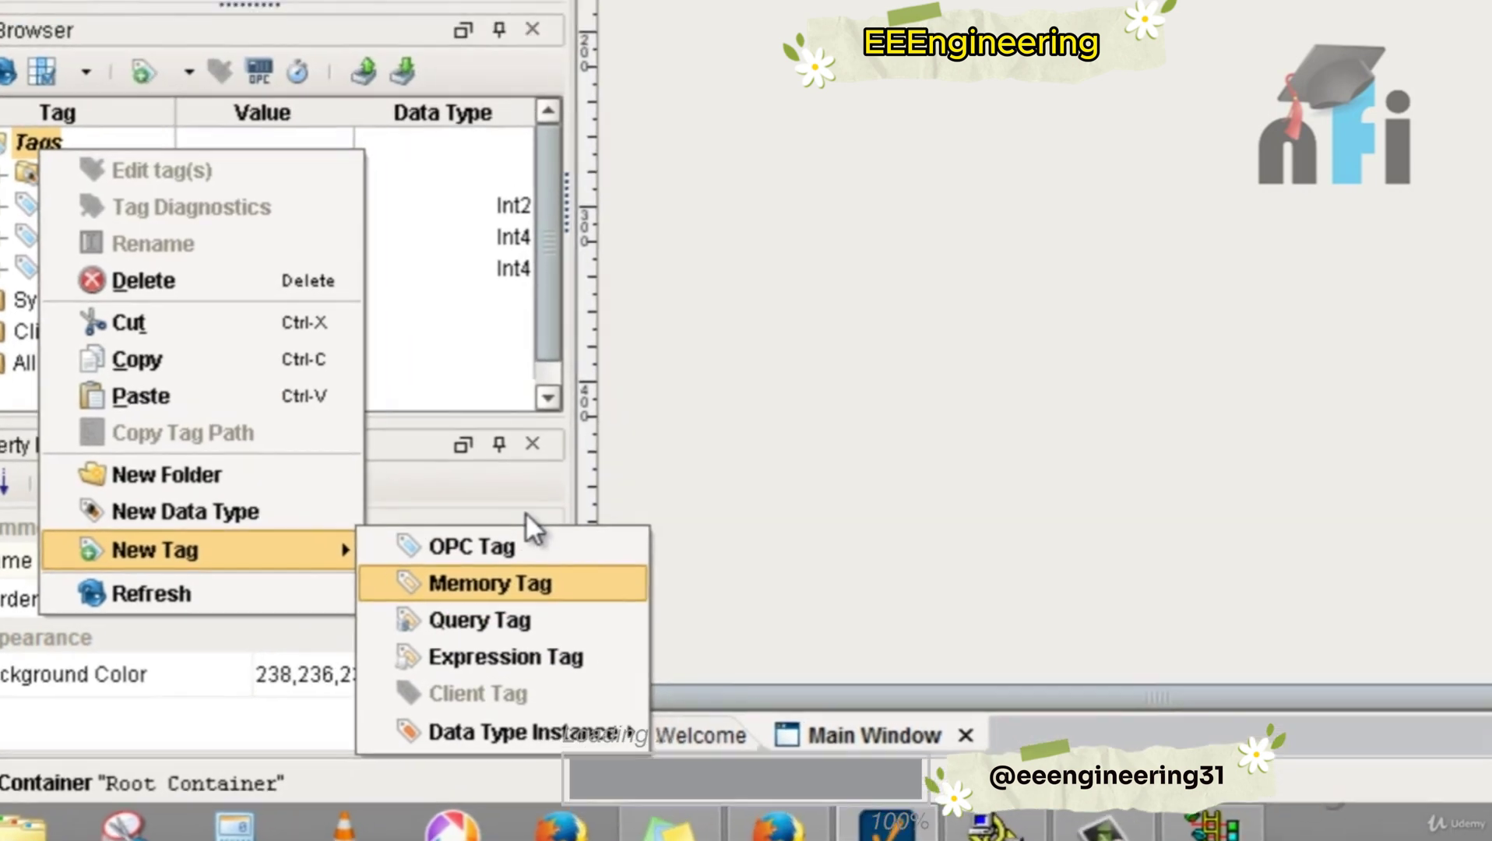
{"action": "left_click", "coordinate": [623, 523]}
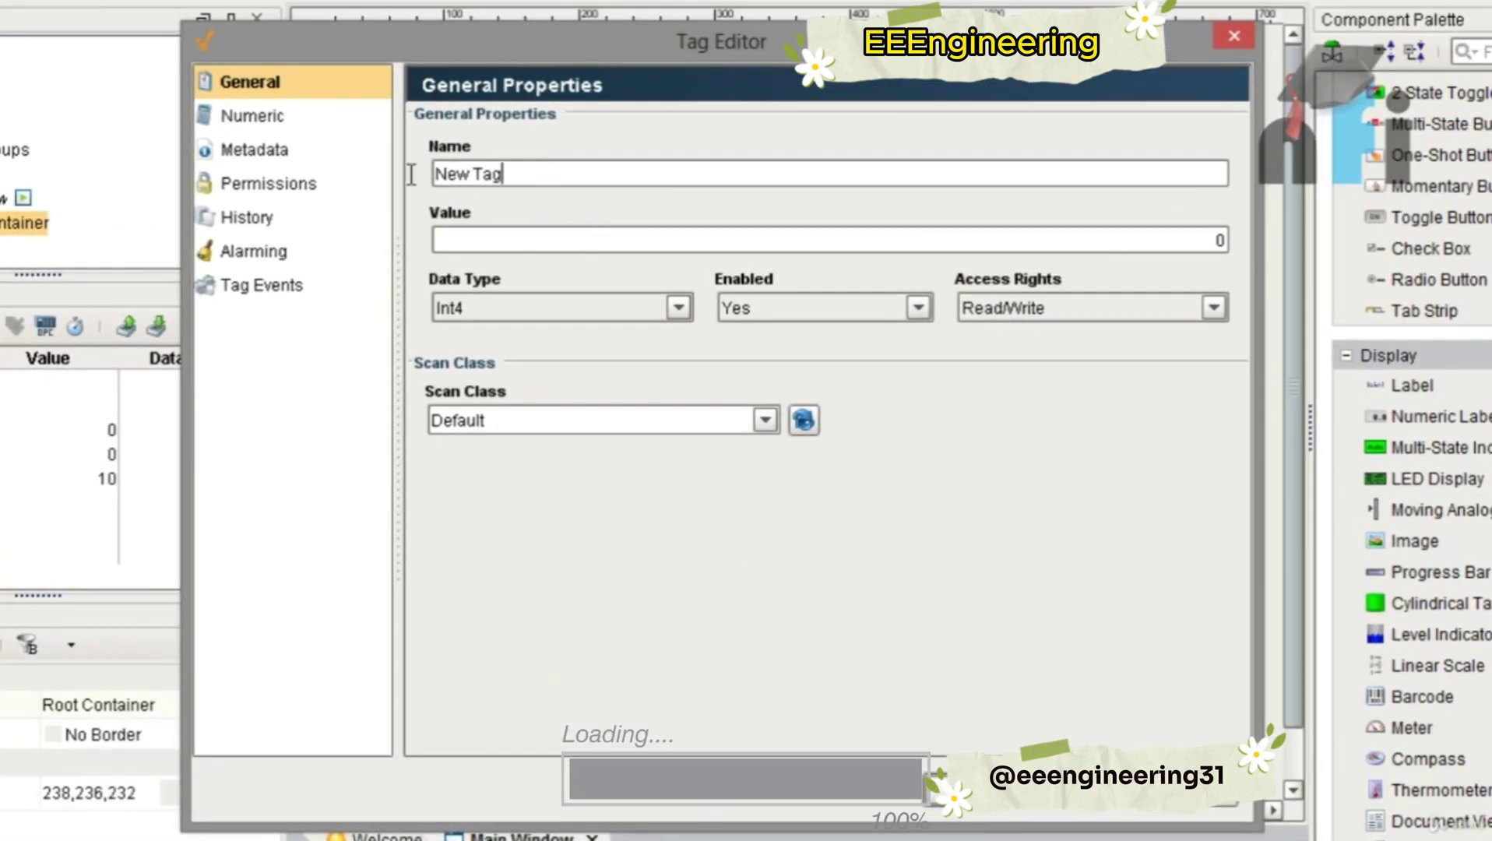
{"action": "type", "text": "Mtag1"}
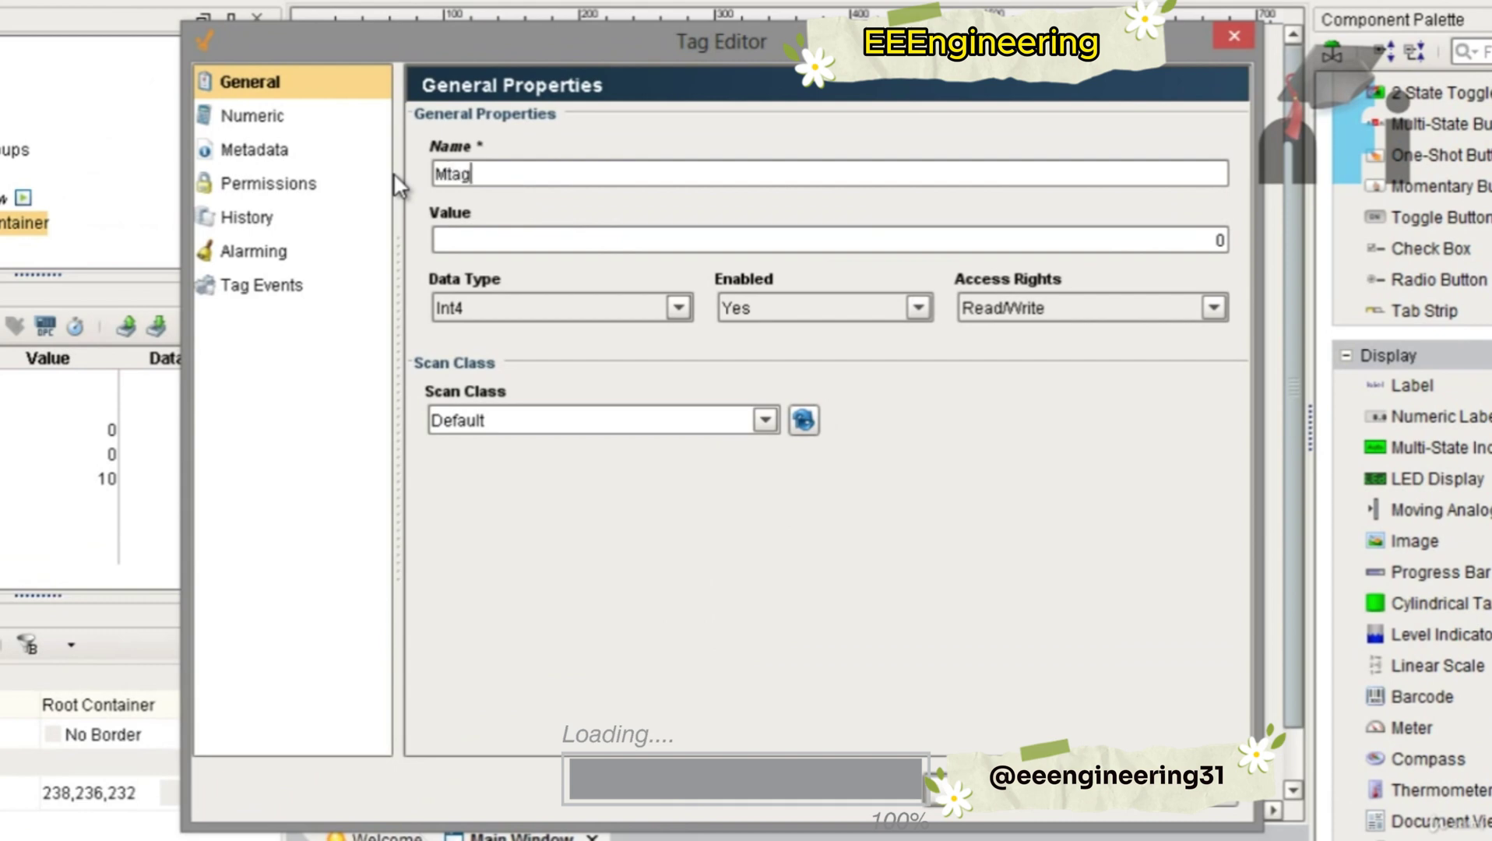
{"action": "left_click", "coordinate": [480, 248]}
{"action": "left_click_drag", "start_coordinate": [1212, 238], "coordinate": [1238, 238]}
{"action": "type", "text": "5"}
{"action": "key", "text": "Return"}
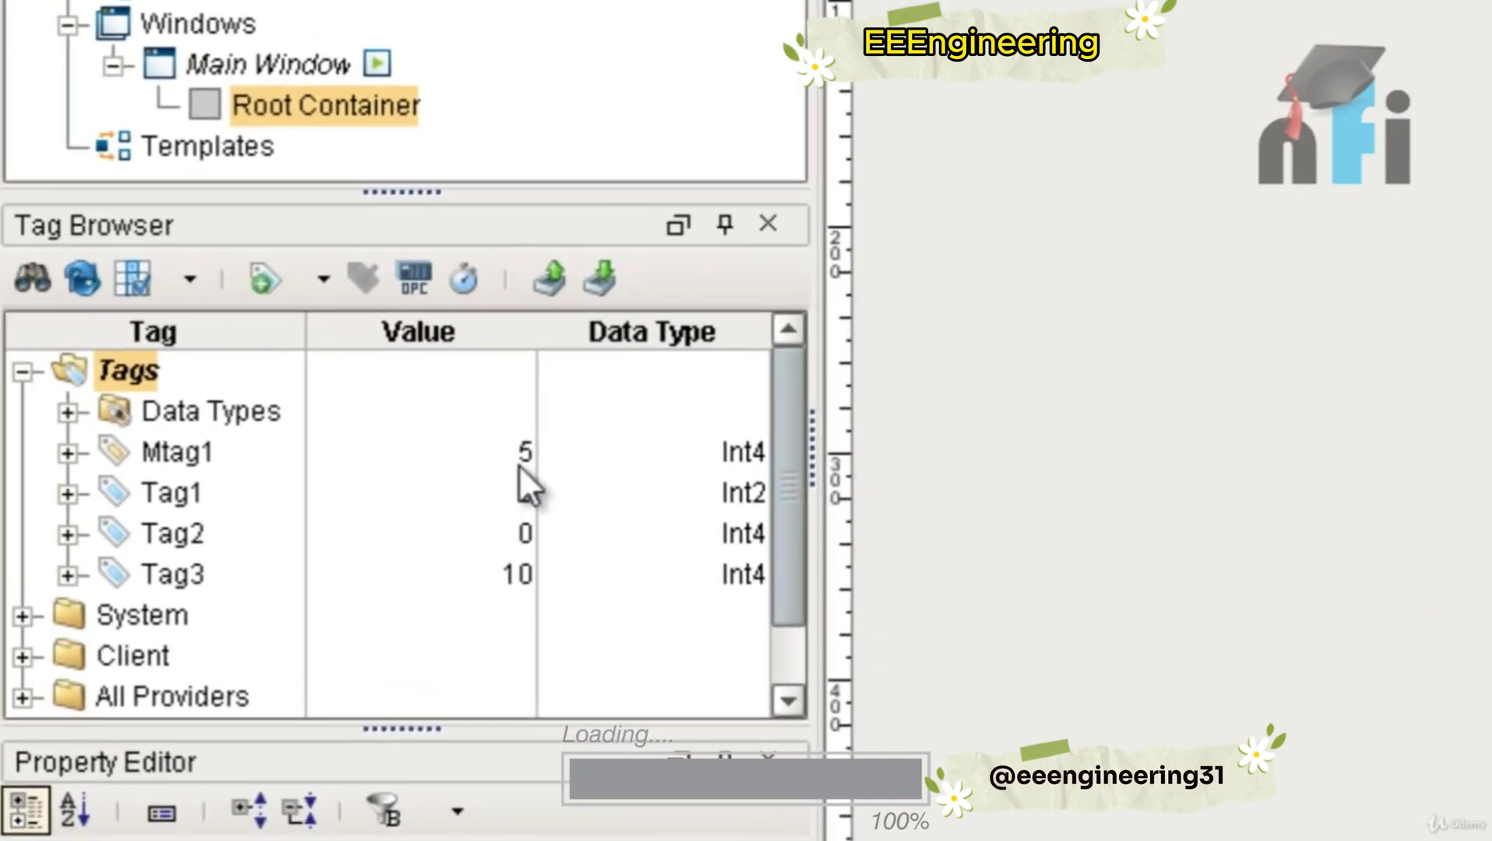
Step: Drop an LED Display onto the Main Window, bind it to Tag3 (showing 10), and return to RSLogix
{"action": "left_click", "coordinate": [322, 450]}
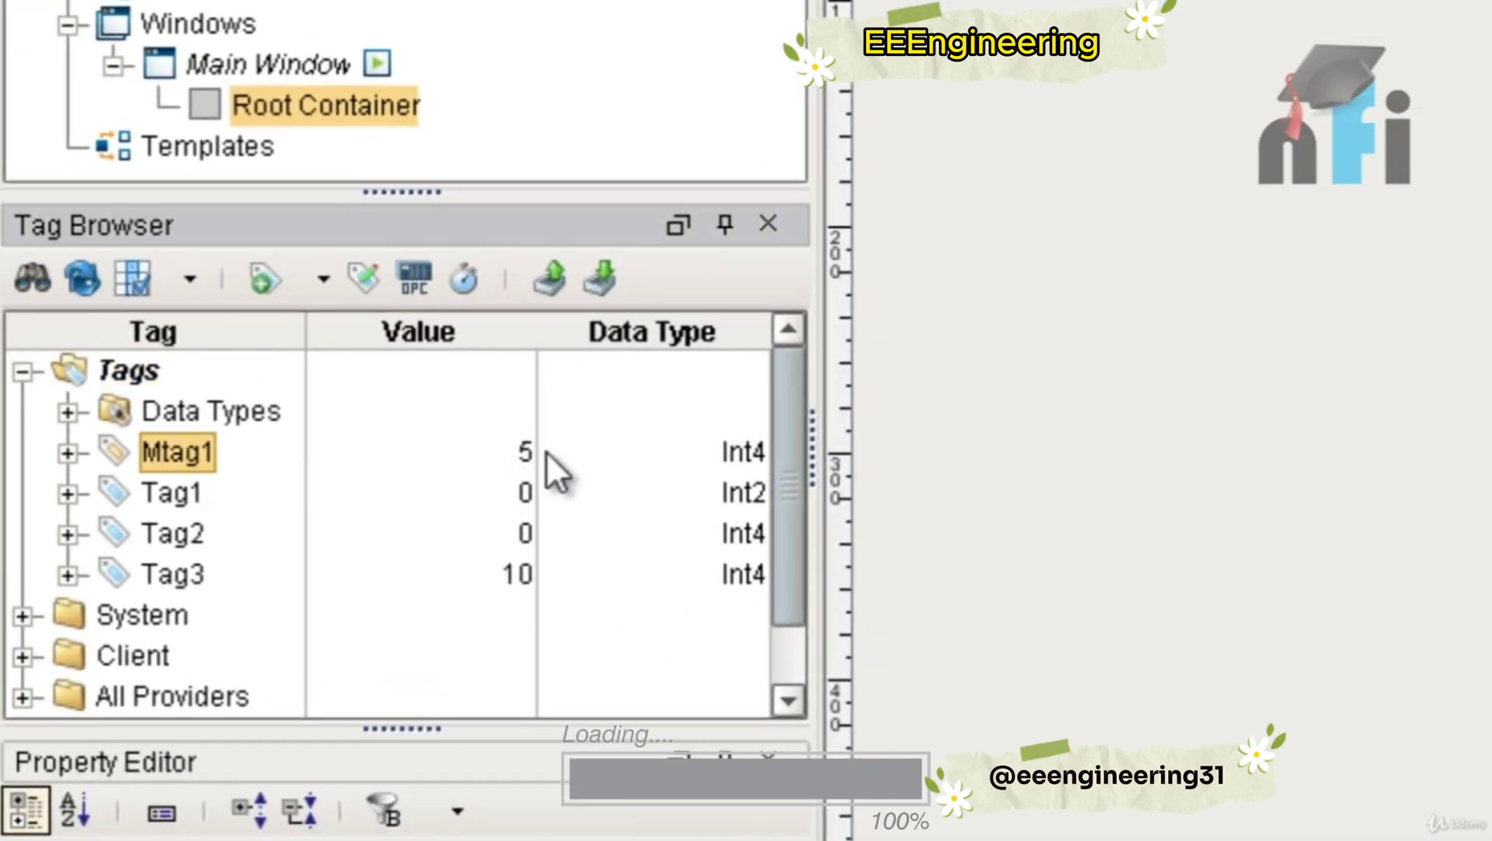
{"action": "left_click_drag", "start_coordinate": [511, 464], "coordinate": [1491, 544]}
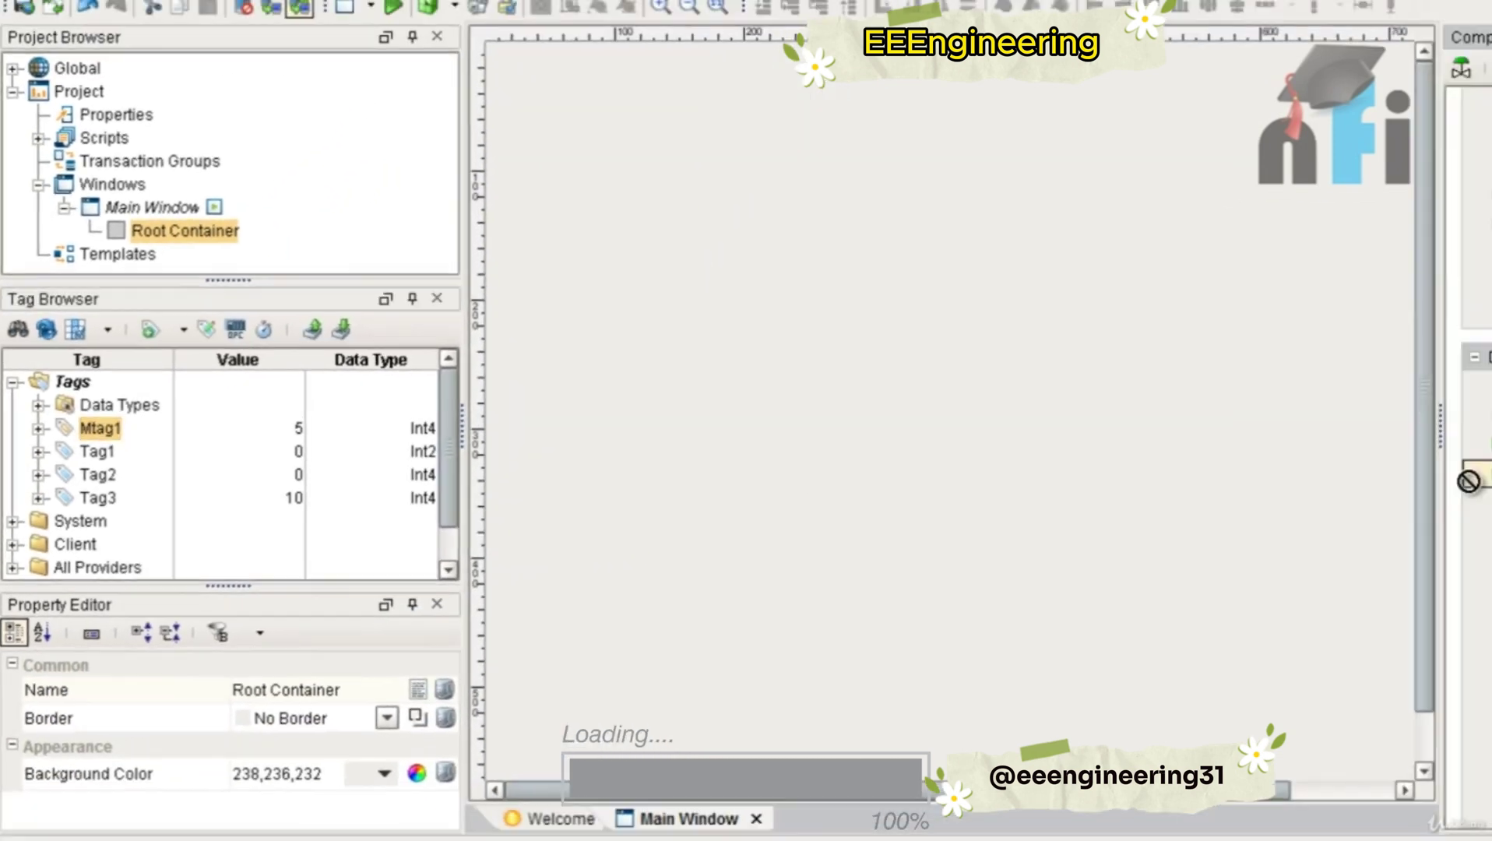
{"action": "left_click_drag", "start_coordinate": [1468, 481], "coordinate": [669, 241]}
{"action": "left_click", "coordinate": [656, 343]}
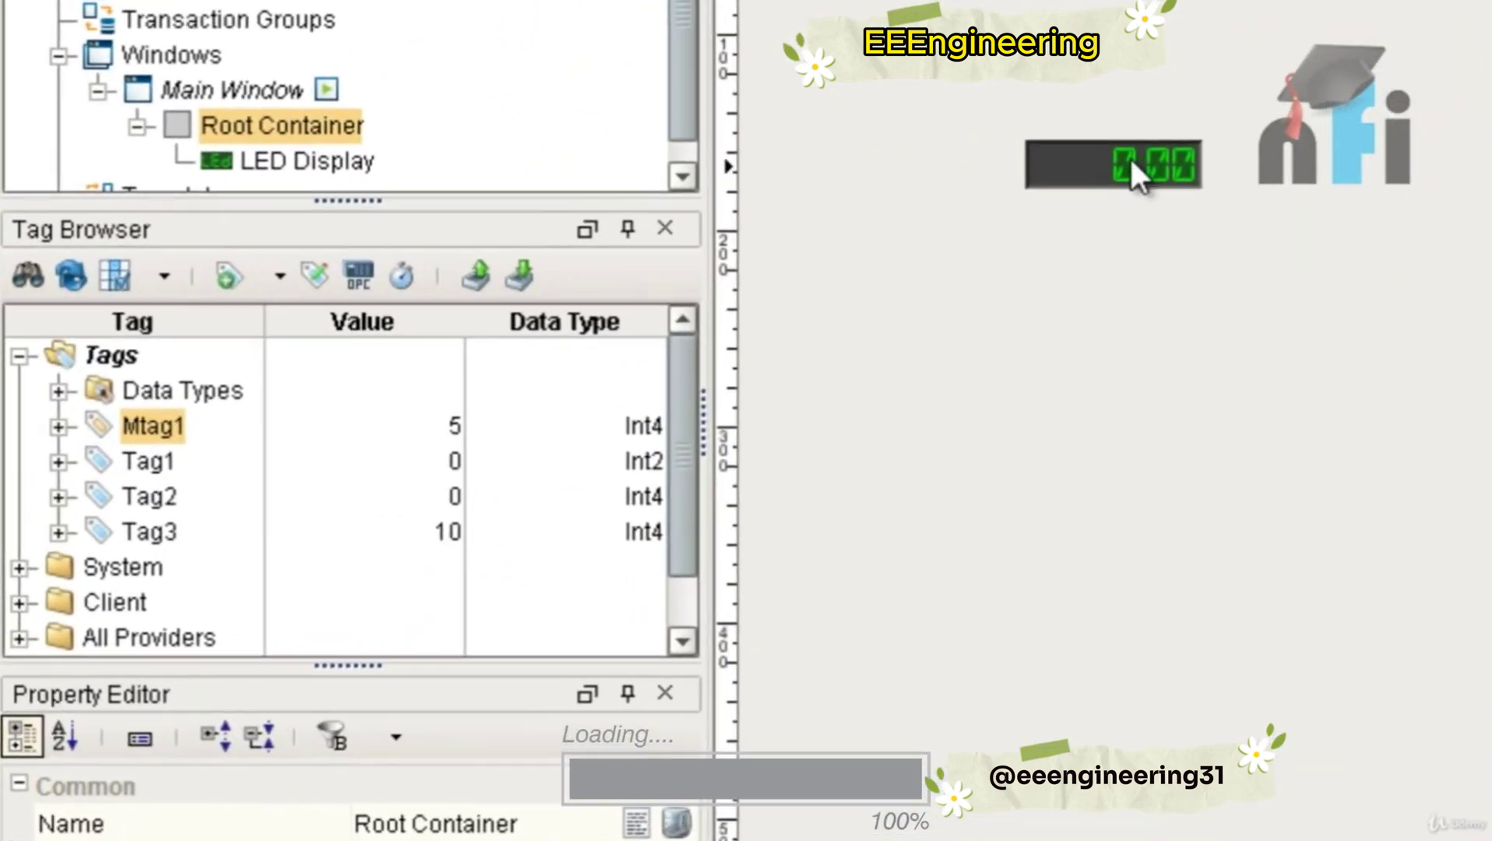
{"action": "left_click_drag", "start_coordinate": [148, 532], "coordinate": [1104, 182]}
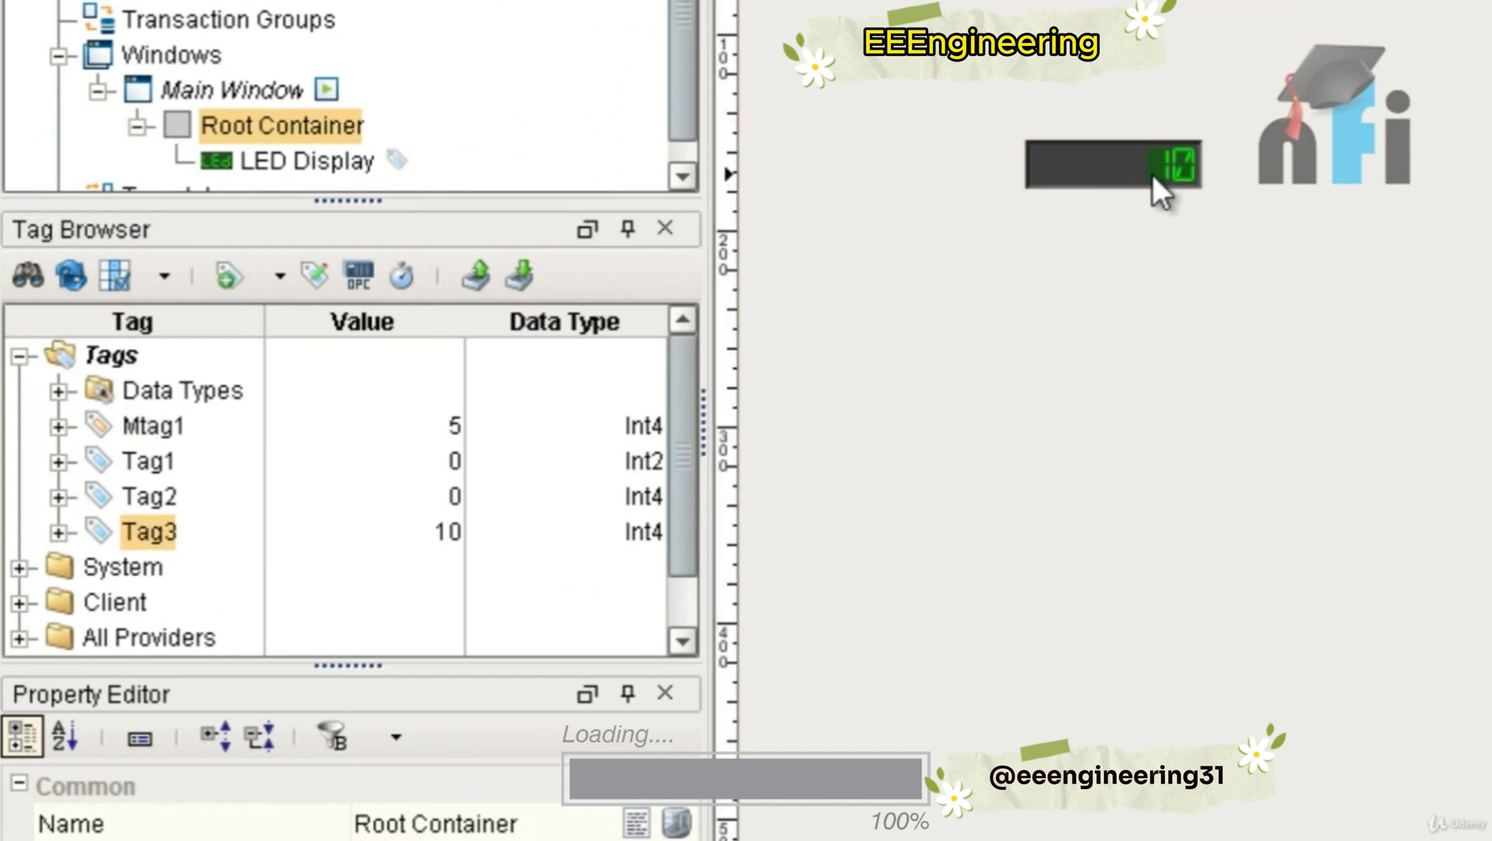
{"action": "key", "text": "alt+Tab"}
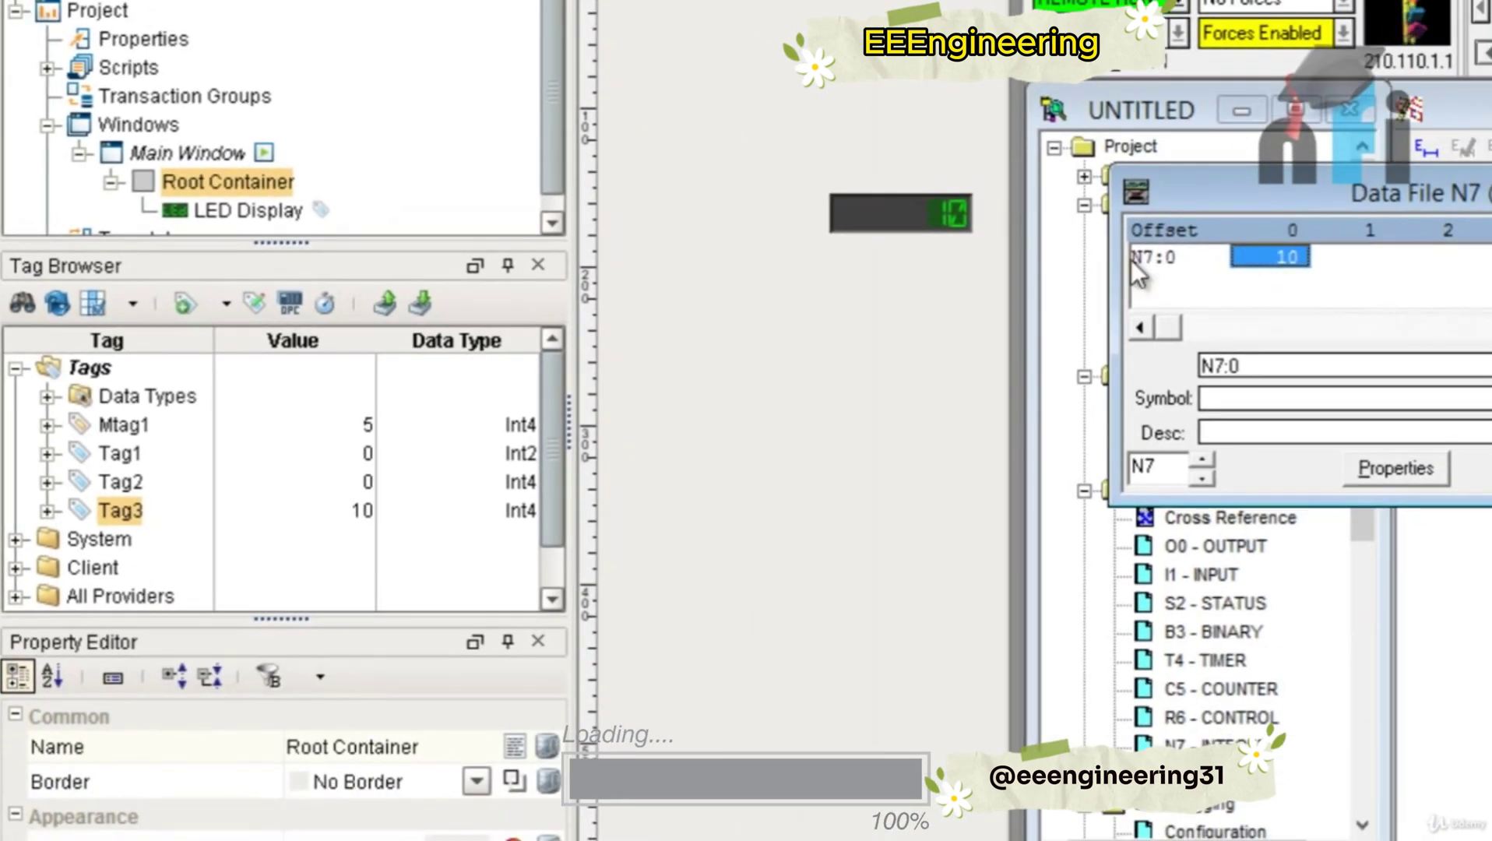
Step: Enter 3 into N7:0 so Ignition's Tag3 and the LED Display both read 3
{"action": "left_click", "coordinate": [1297, 256]}
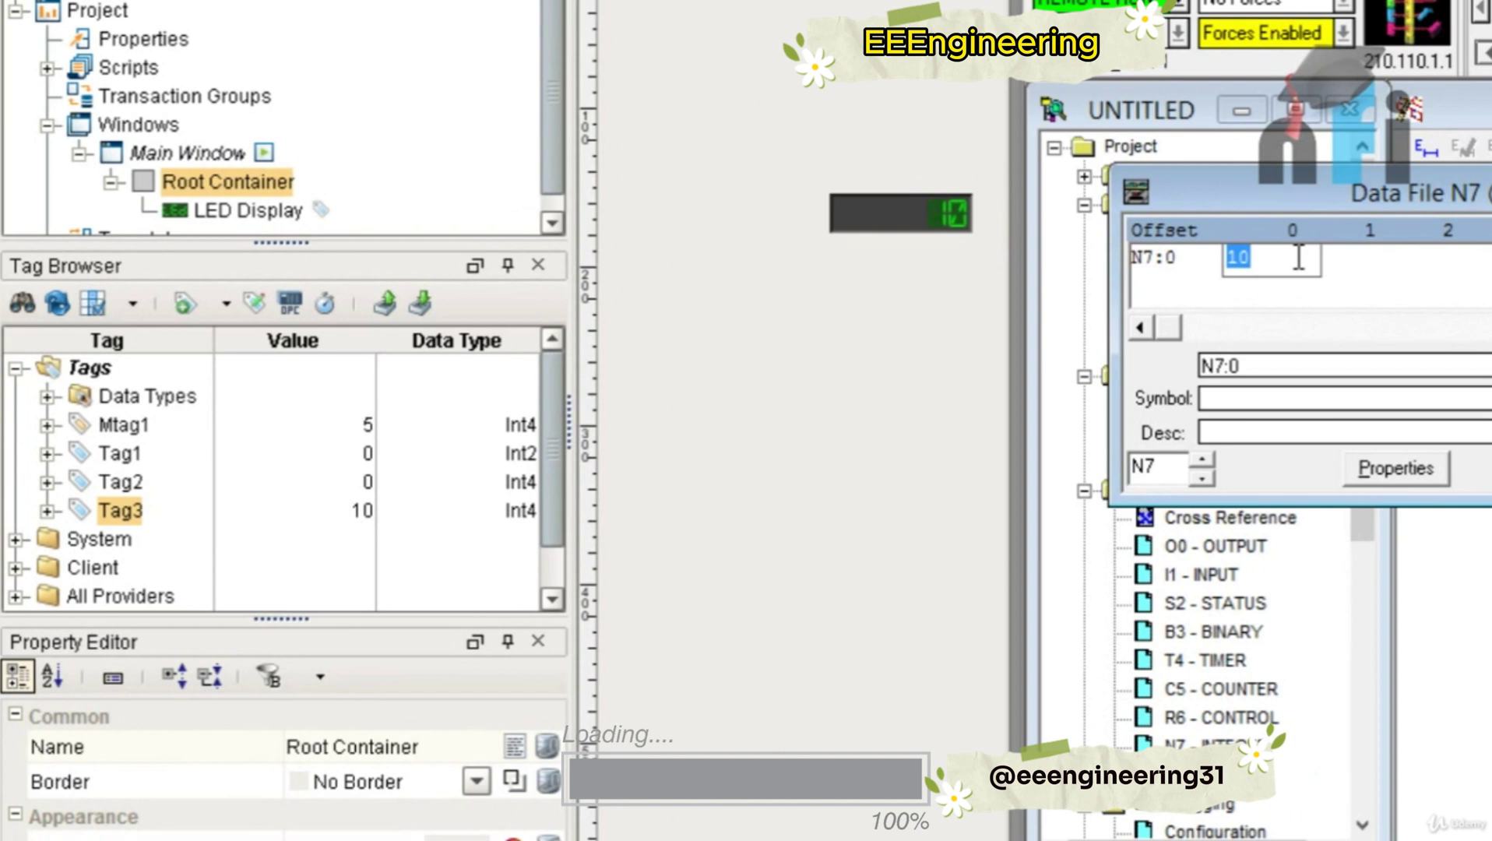
{"action": "type", "text": "3"}
{"action": "key", "text": "Return"}
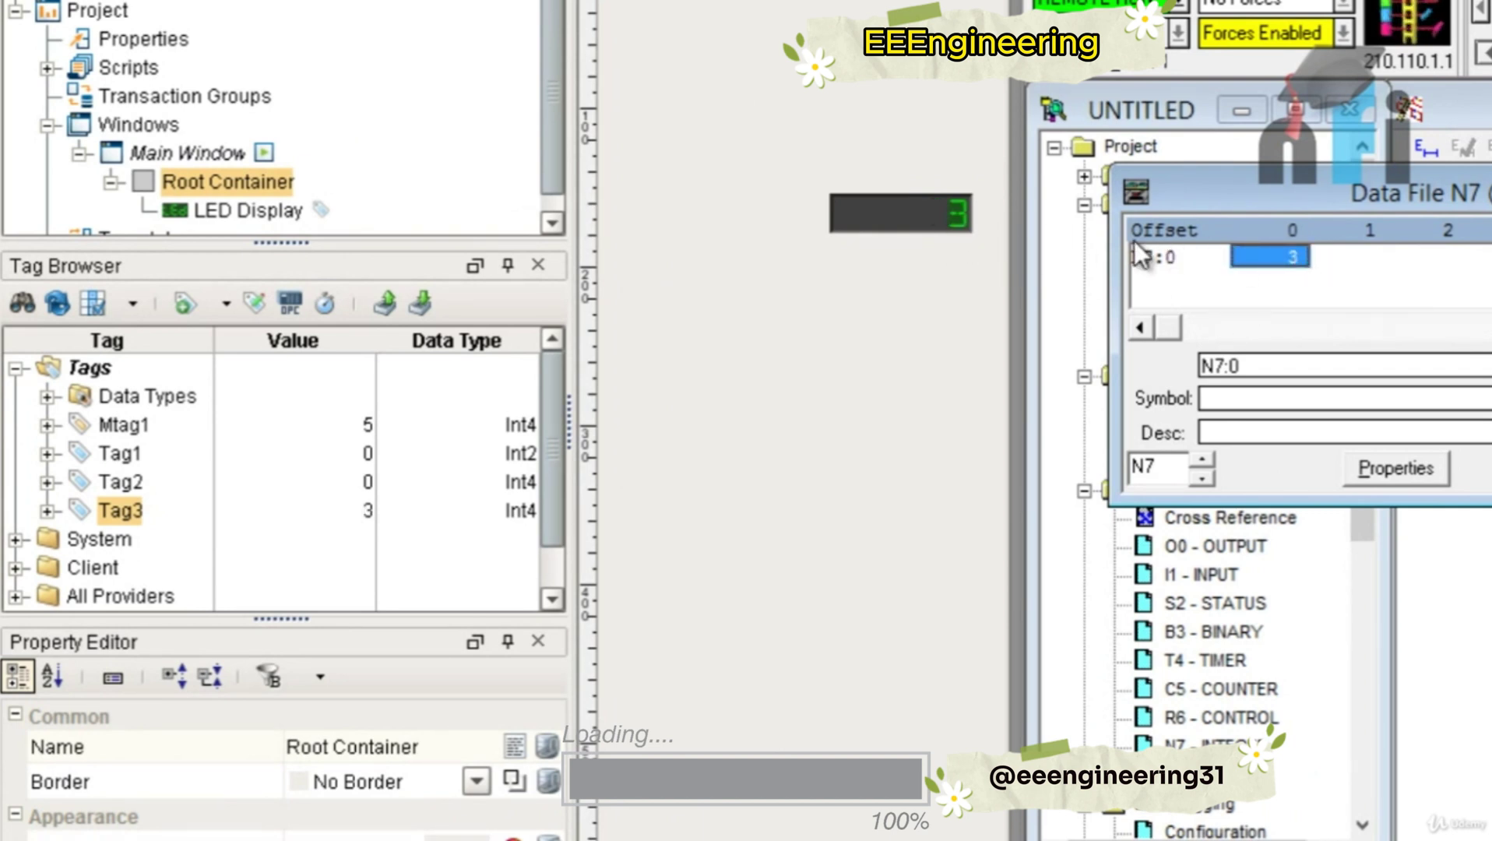
{"action": "left_click", "coordinate": [893, 248]}
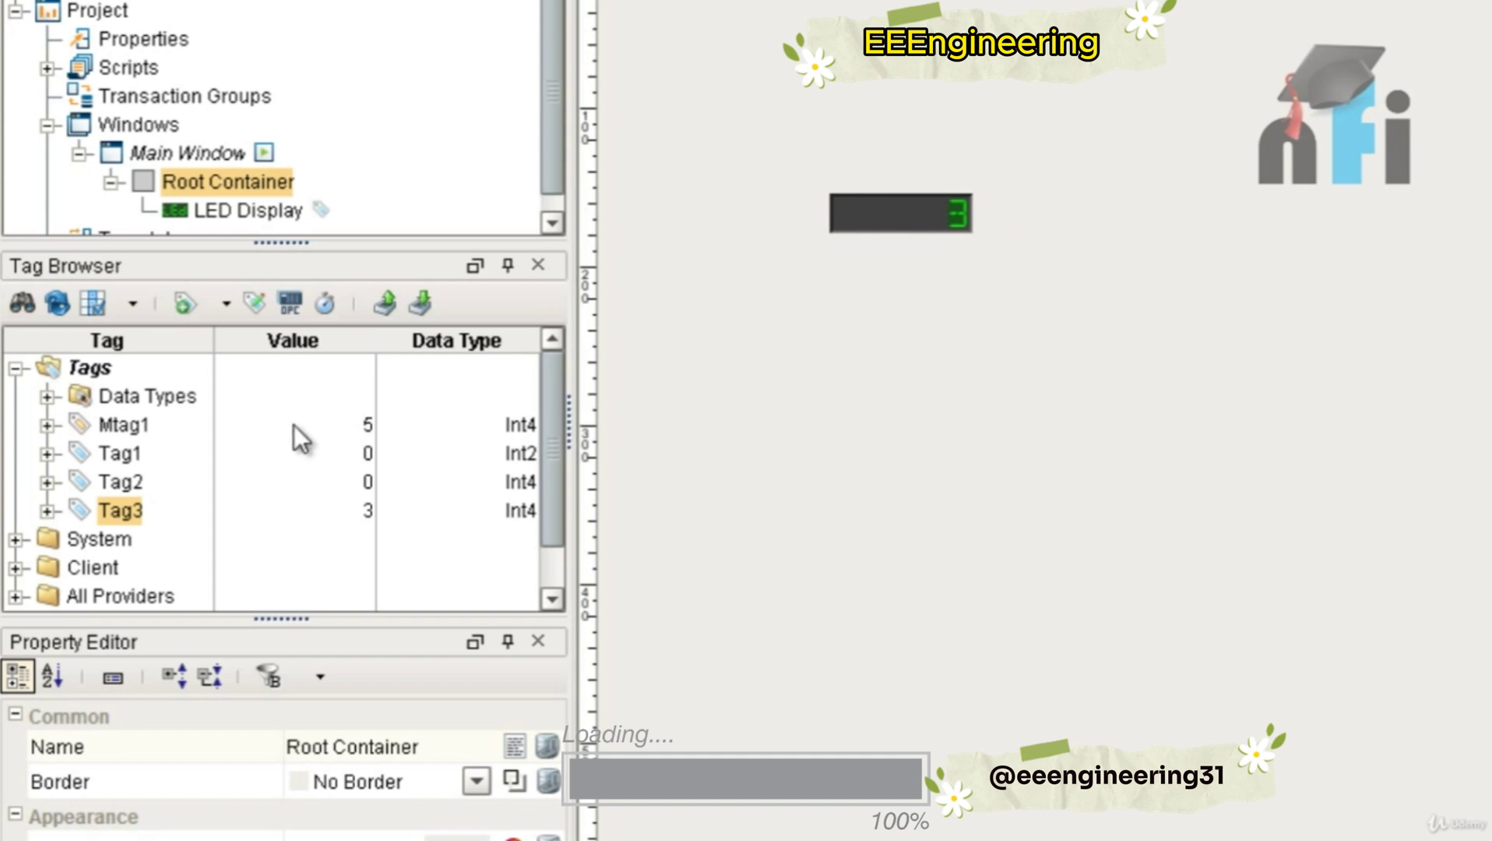
Step: Bind the LED Display to Mtag1 and change Mtag1's value to 15
{"action": "left_click_drag", "start_coordinate": [122, 425], "coordinate": [954, 218]}
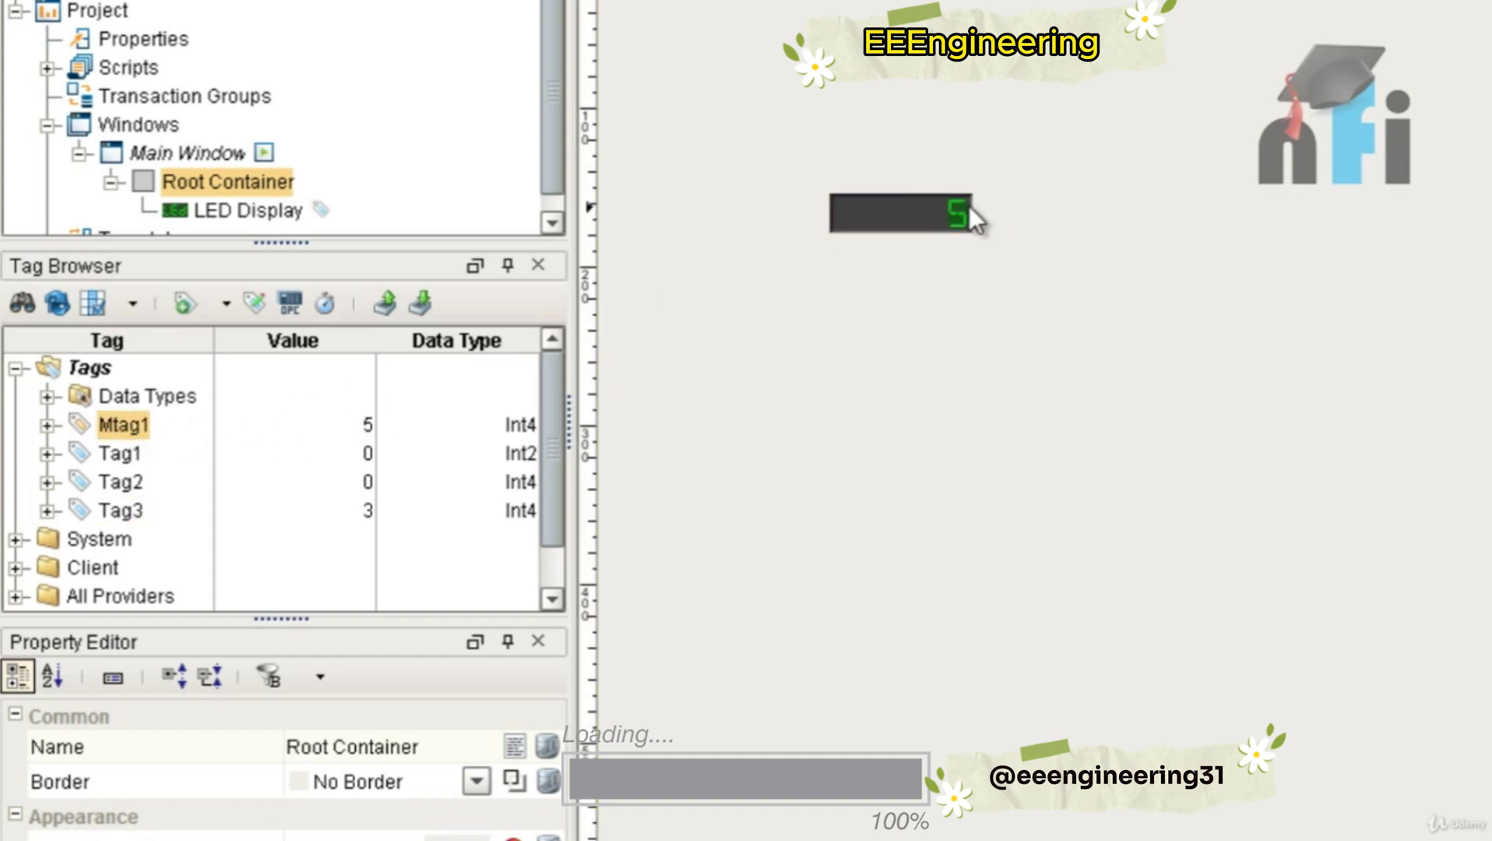
{"action": "double_click", "coordinate": [366, 425]}
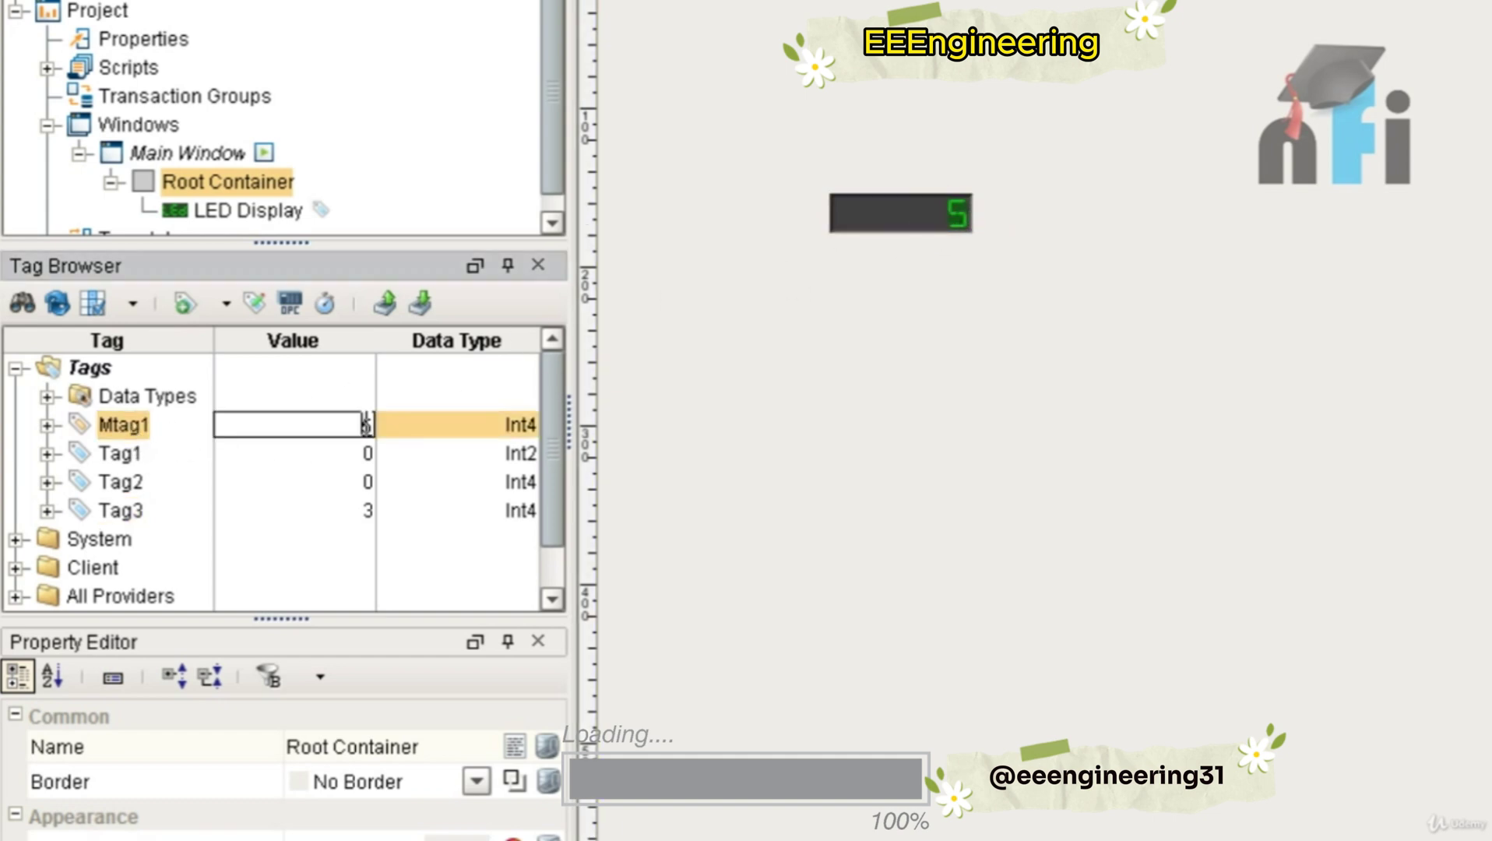
{"action": "type", "text": "15"}
{"action": "key", "text": "Return"}
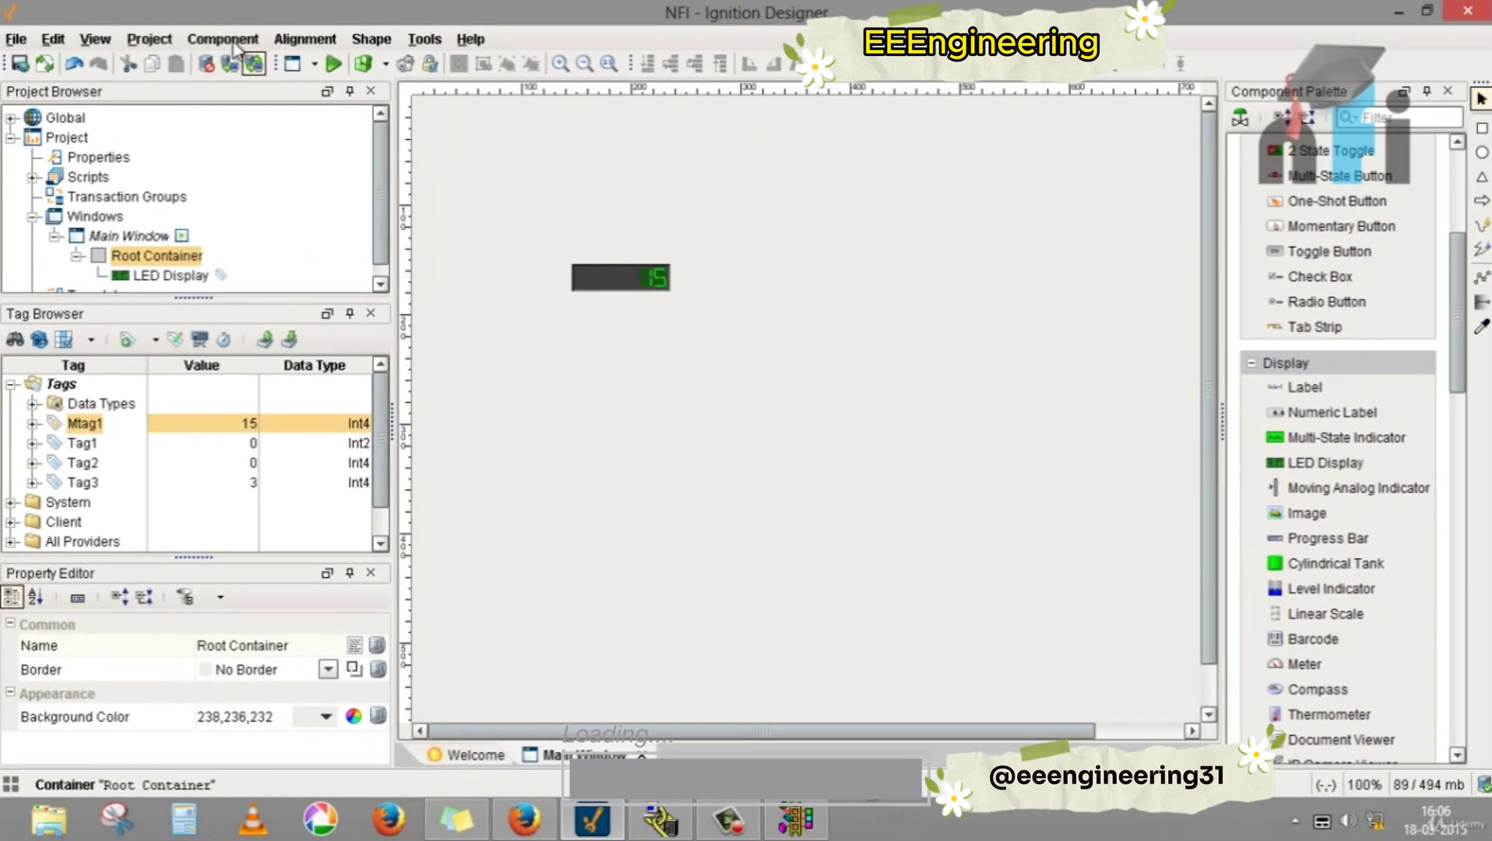
{"action": "left_click", "coordinate": [226, 39]}
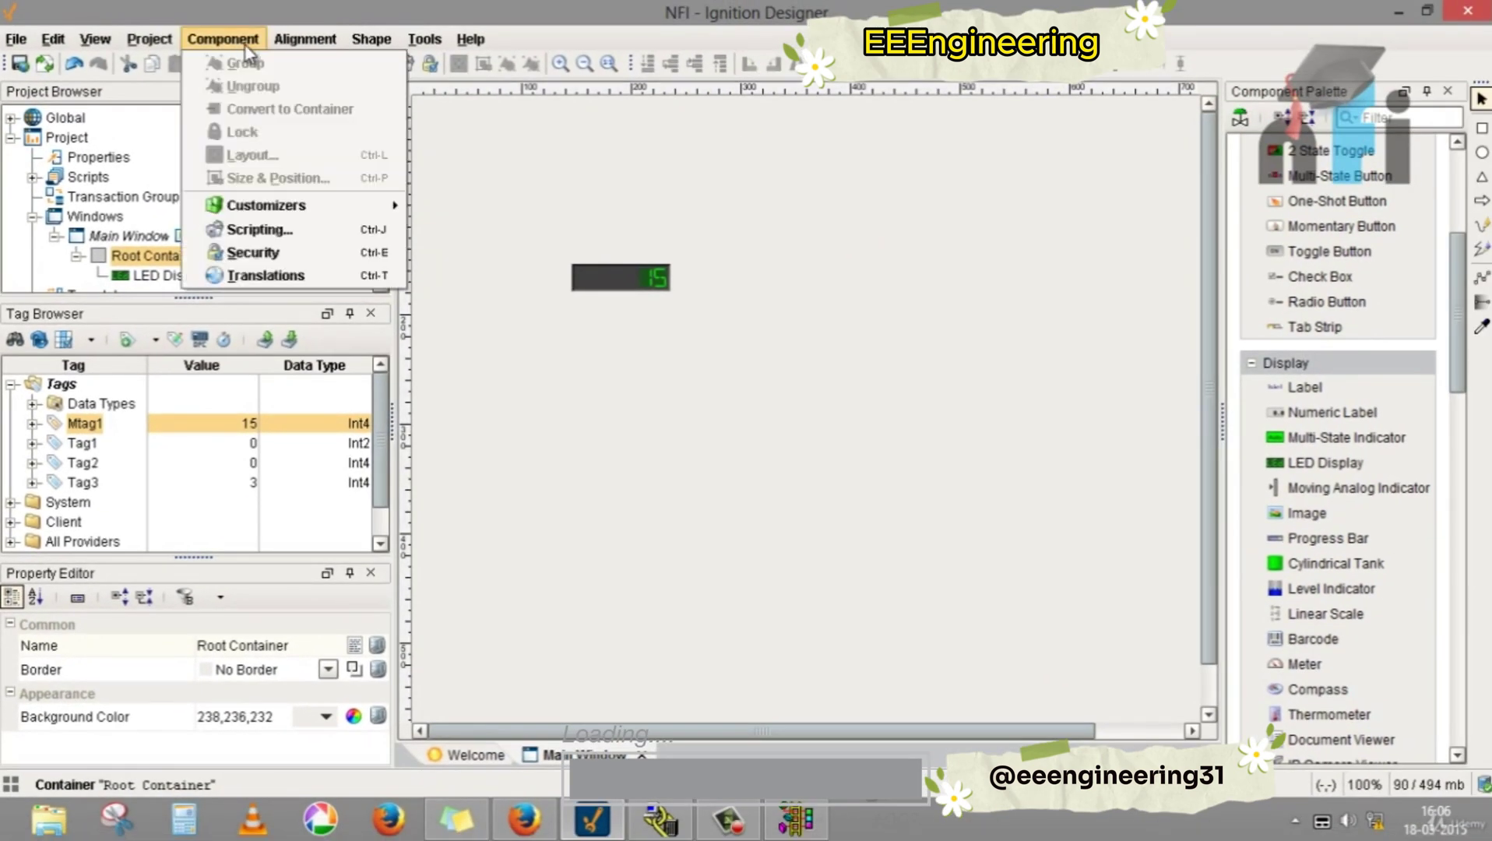
{"action": "mouse_move", "coordinate": [149, 38]}
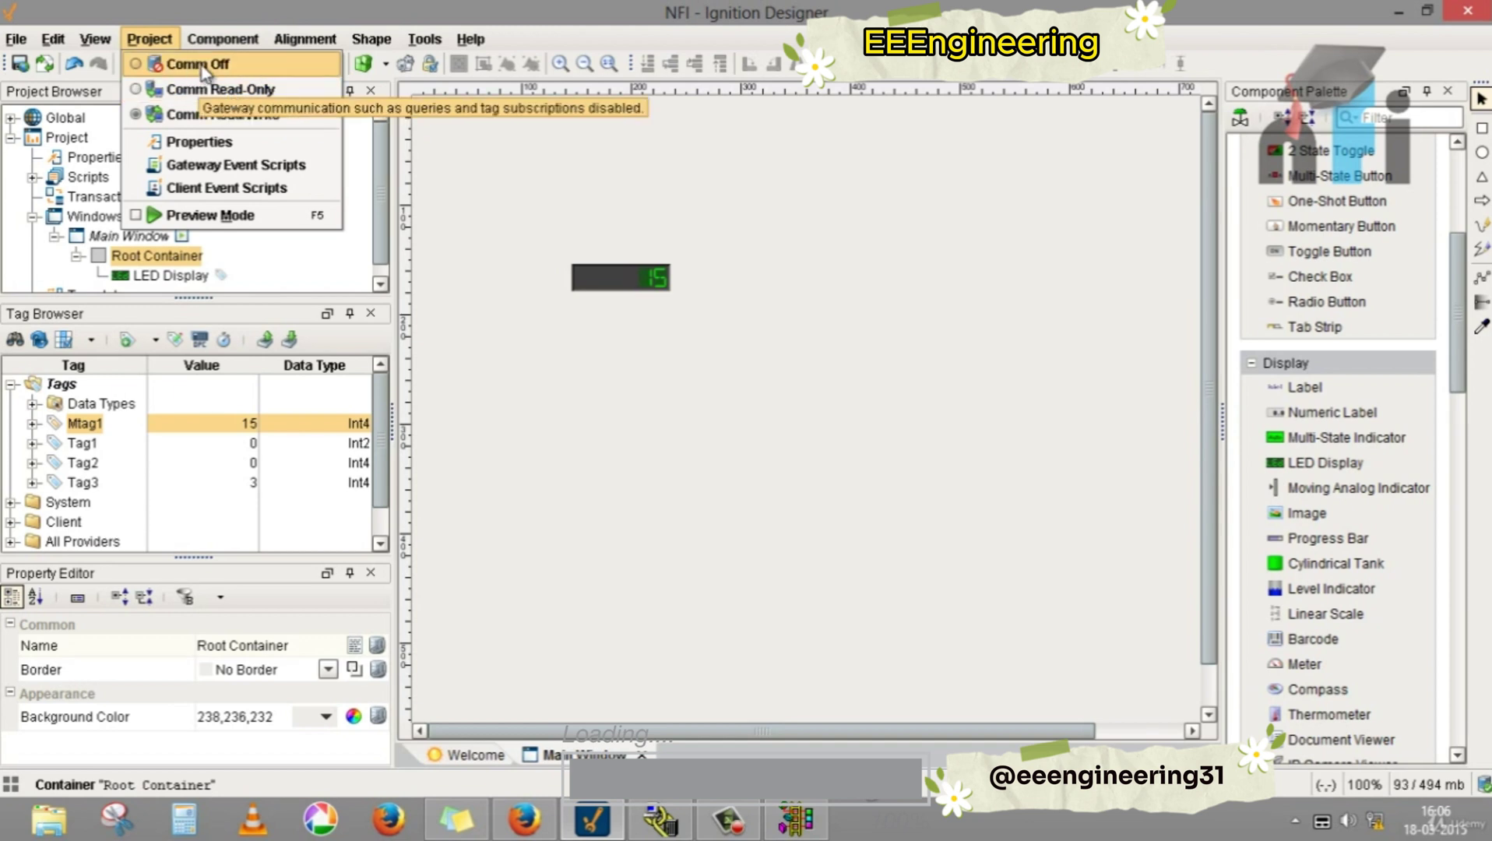
{"action": "left_click", "coordinate": [204, 117]}
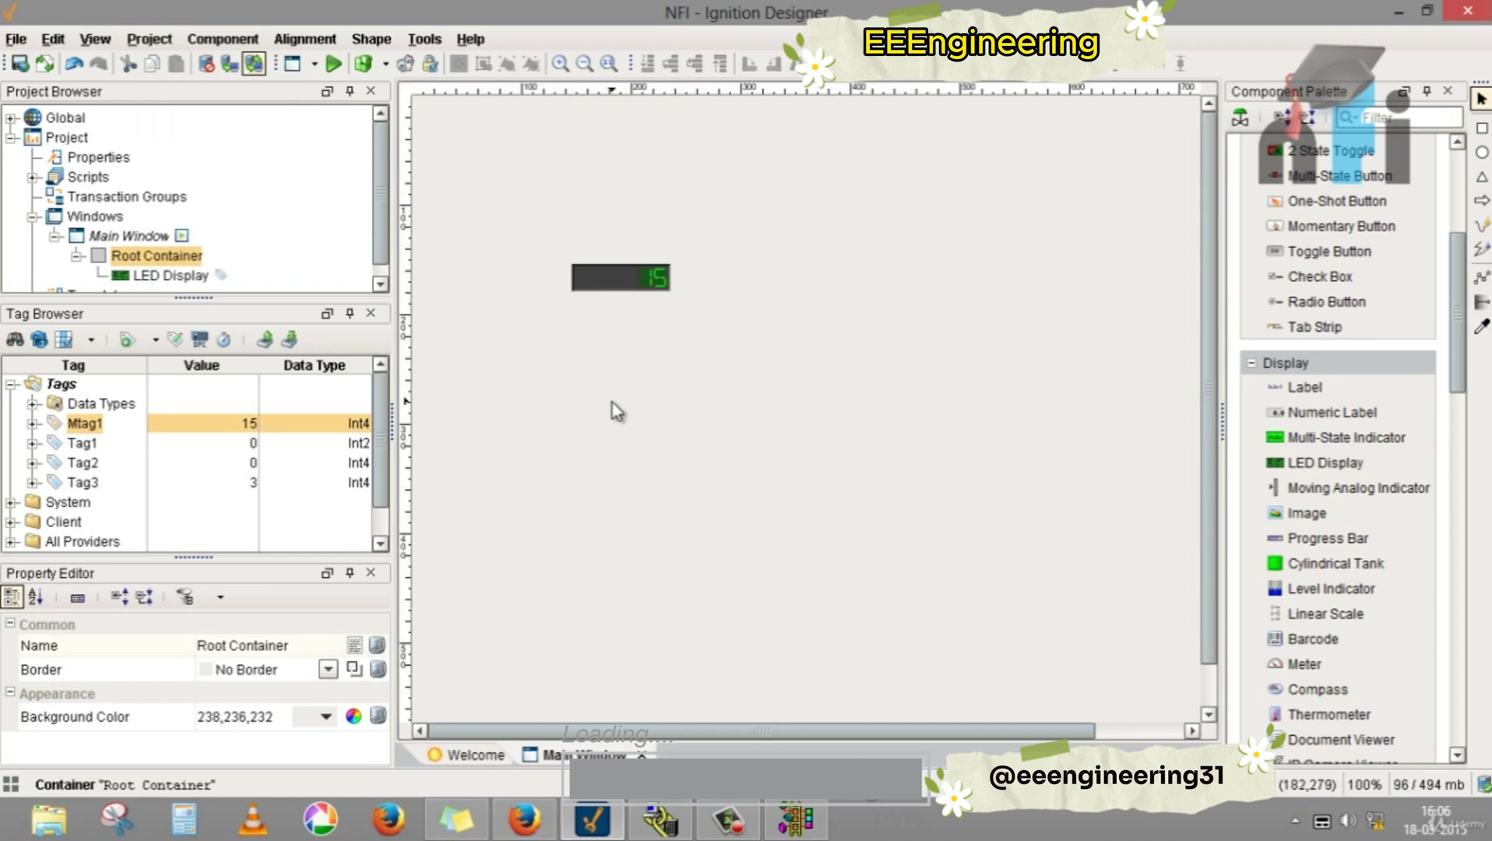